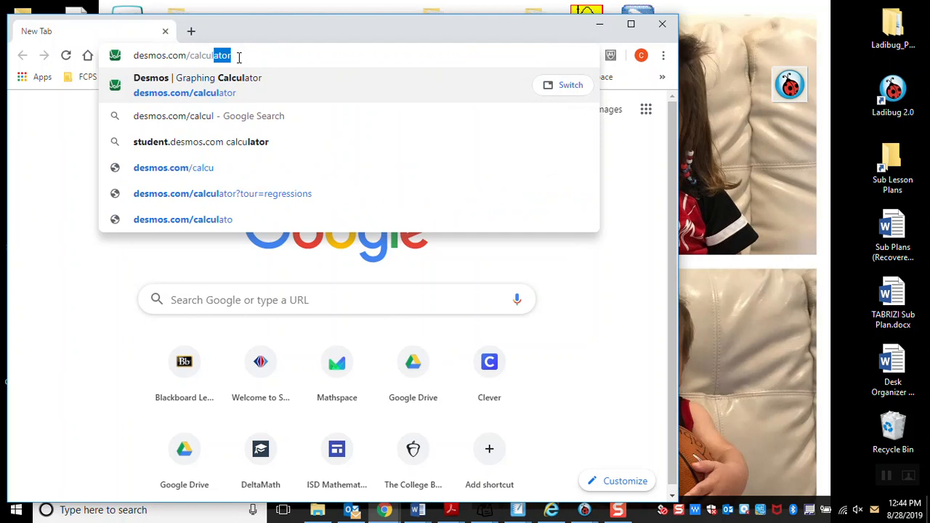
# Step: Open the graphing calculator at desmos.com/calculator and maximize the browser window
pyautogui.press('Return')
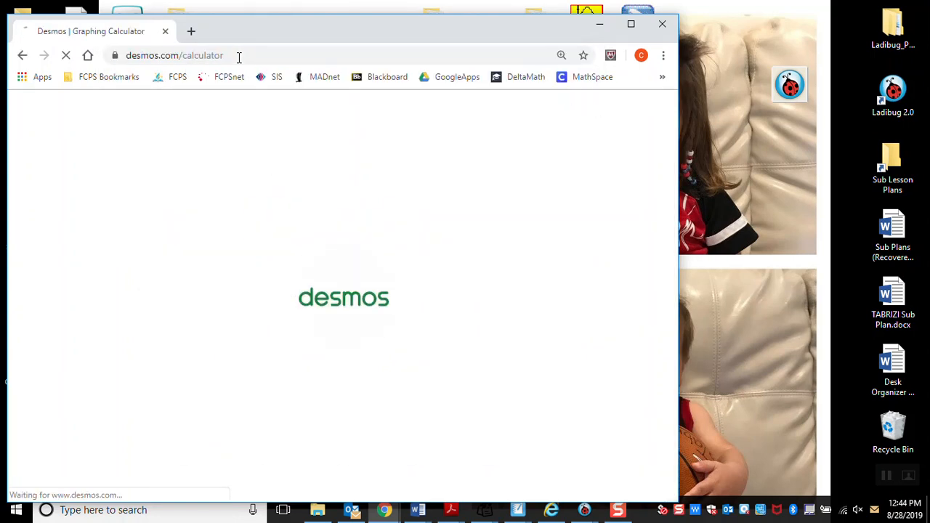
pyautogui.click(631, 24)
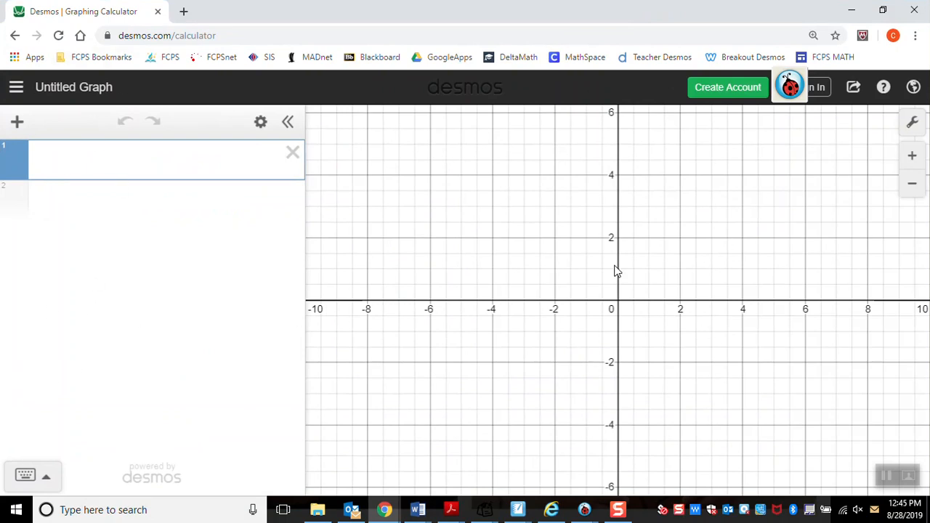
pyautogui.moveTo(685, 260); pyautogui.dragTo(675, 296)
pyautogui.scroll(-5, 675, 296)
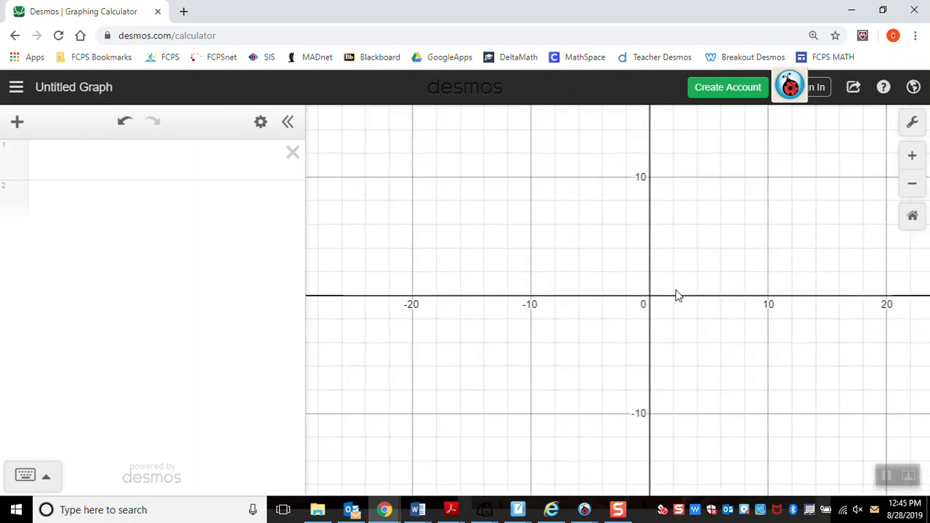
pyautogui.scroll(5, 676, 296)
pyautogui.scroll(-1, 675, 296)
pyautogui.scroll(-2, 676, 296)
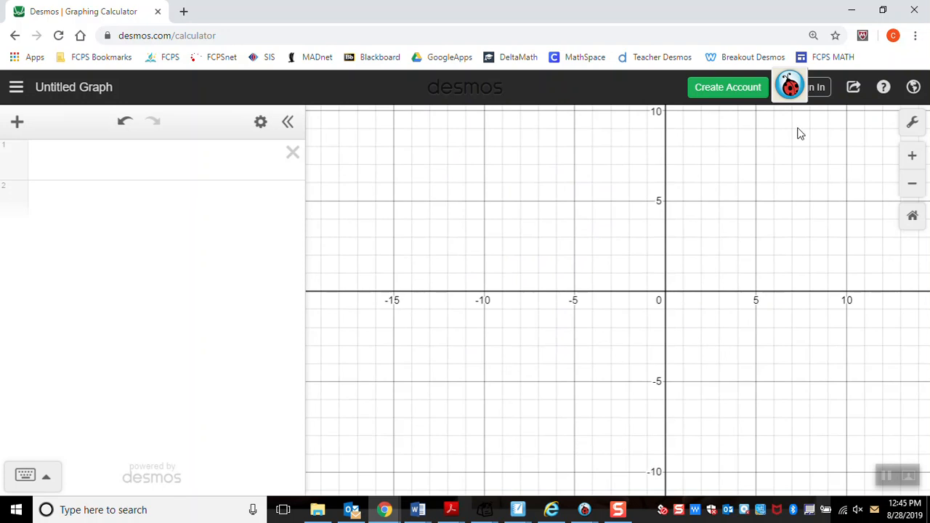
# Step: Move the floating ladybug icon away from the page header and sign in to Desmos with the school Google account
pyautogui.moveTo(785, 86); pyautogui.dragTo(928, 377)
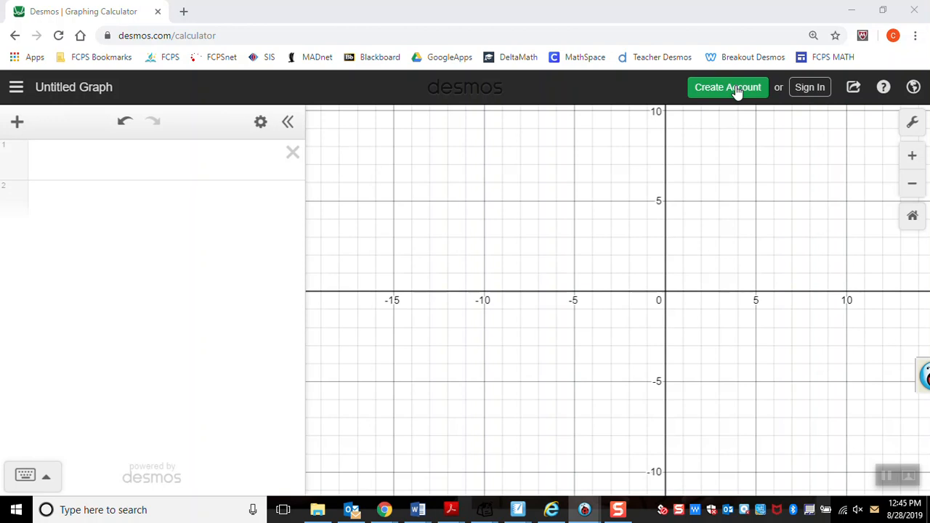
pyautogui.click(808, 90)
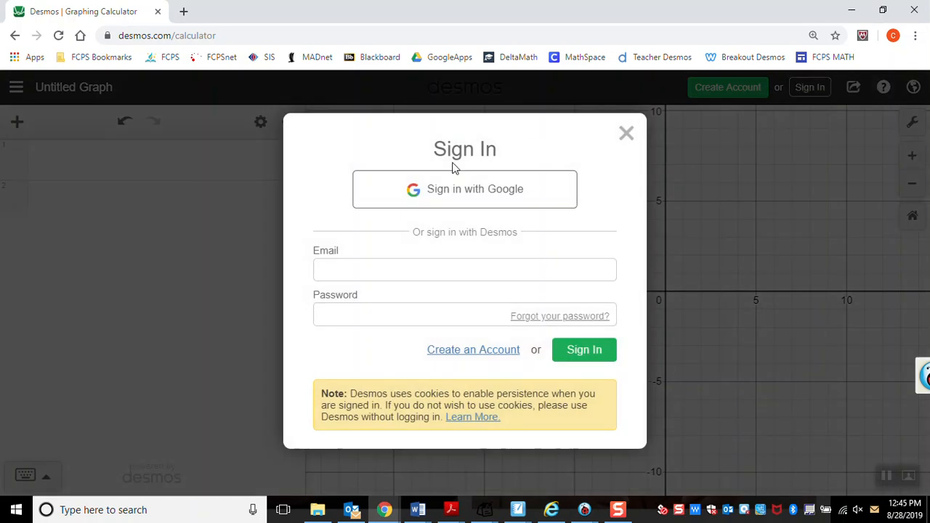
pyautogui.click(460, 200)
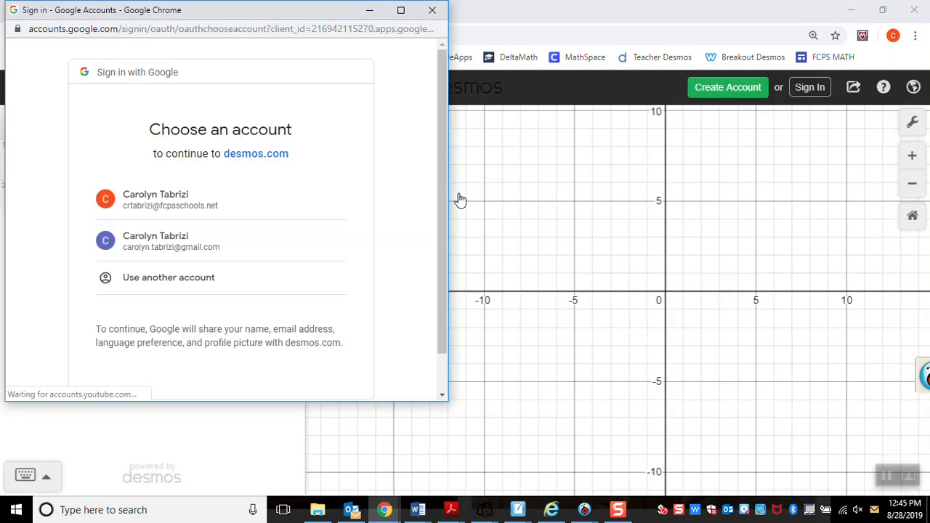
pyautogui.click(182, 207)
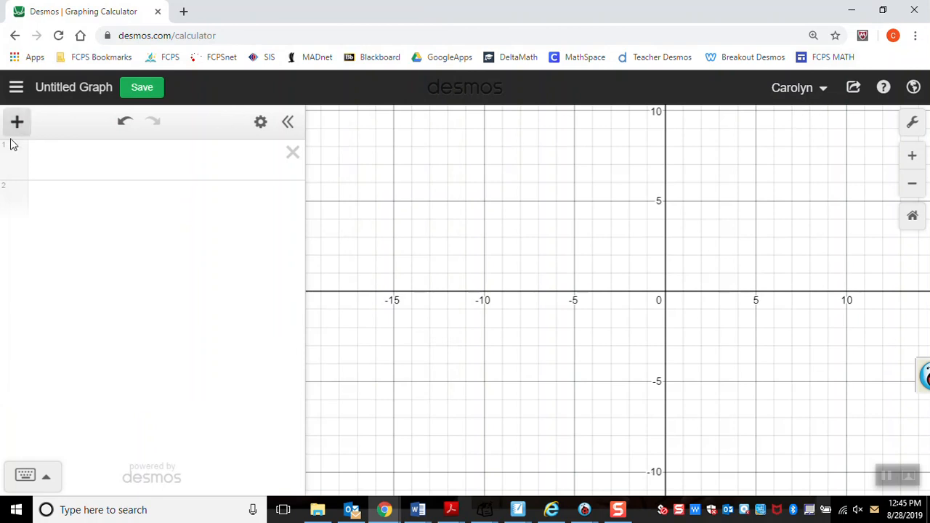
# Step: Insert a table in the first row of the expression list
pyautogui.click(56, 174)
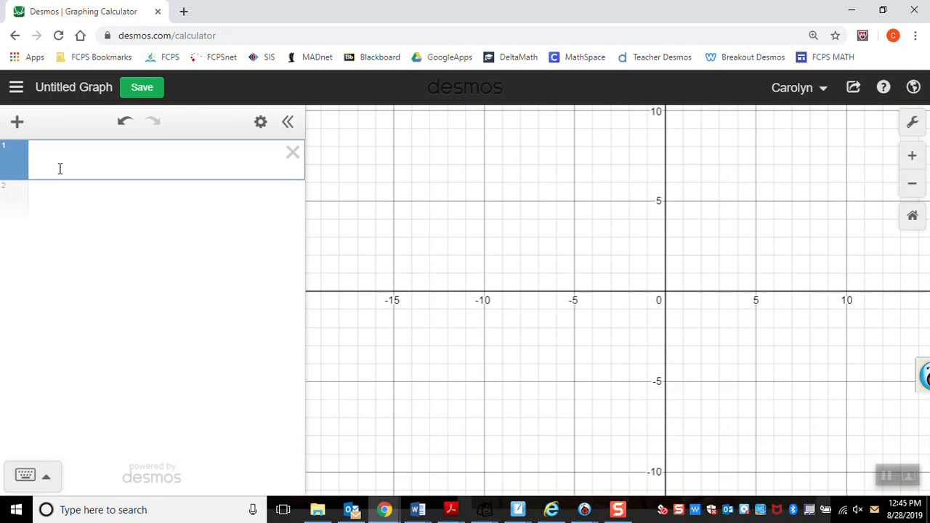
pyautogui.click(18, 123)
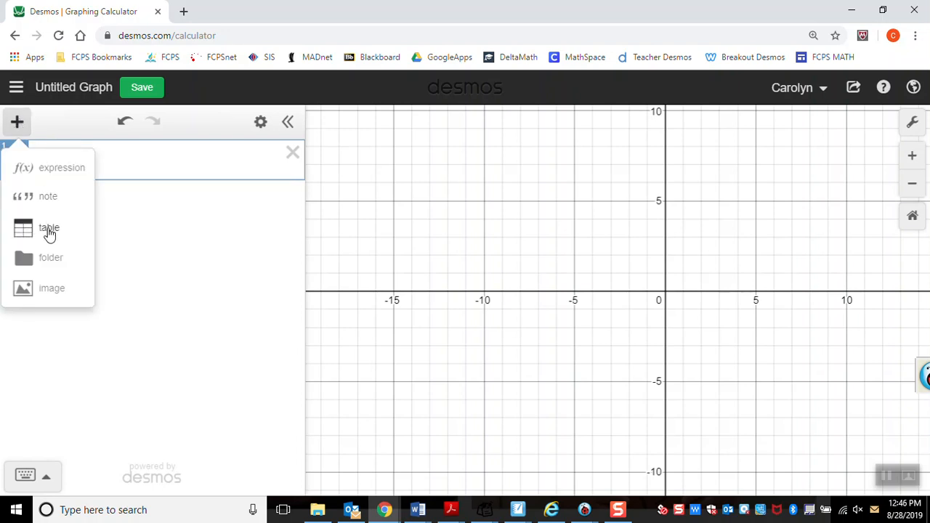
pyautogui.click(49, 230)
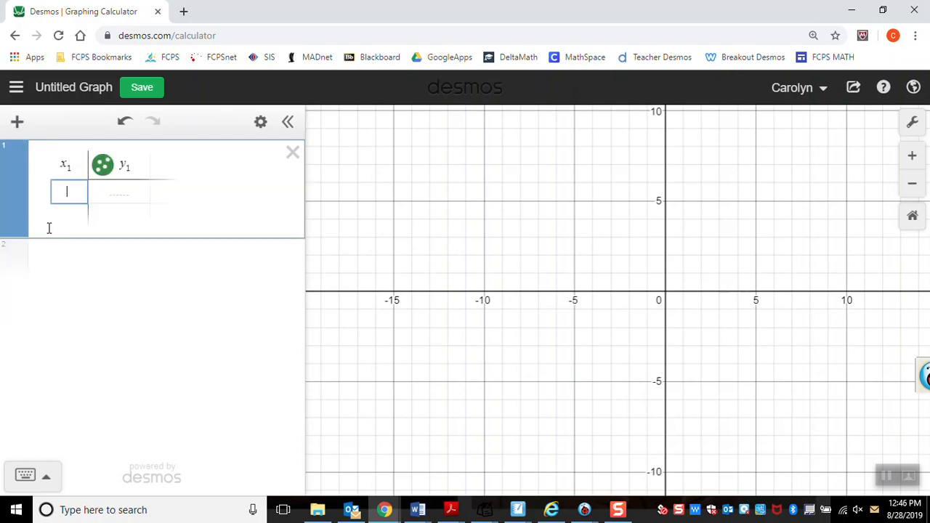
pyautogui.click(74, 161)
pyautogui.write('(')
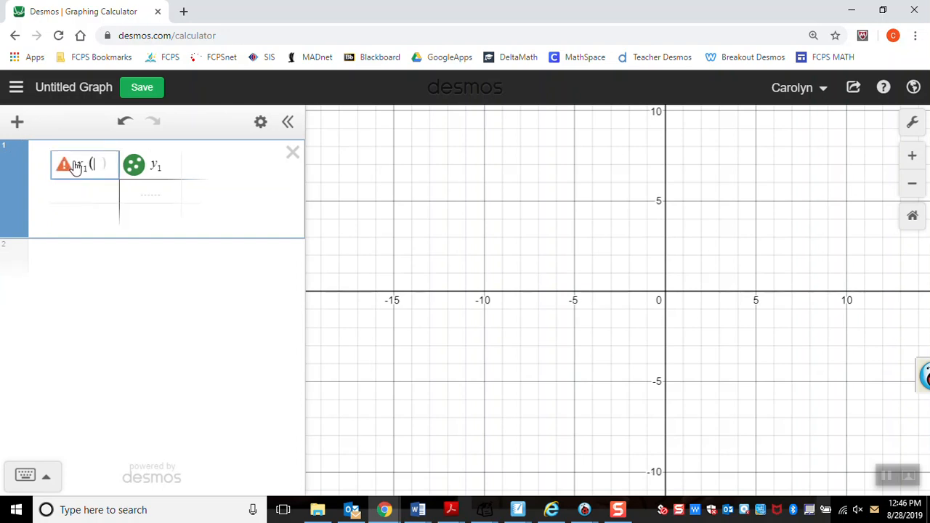
pyautogui.write('T')
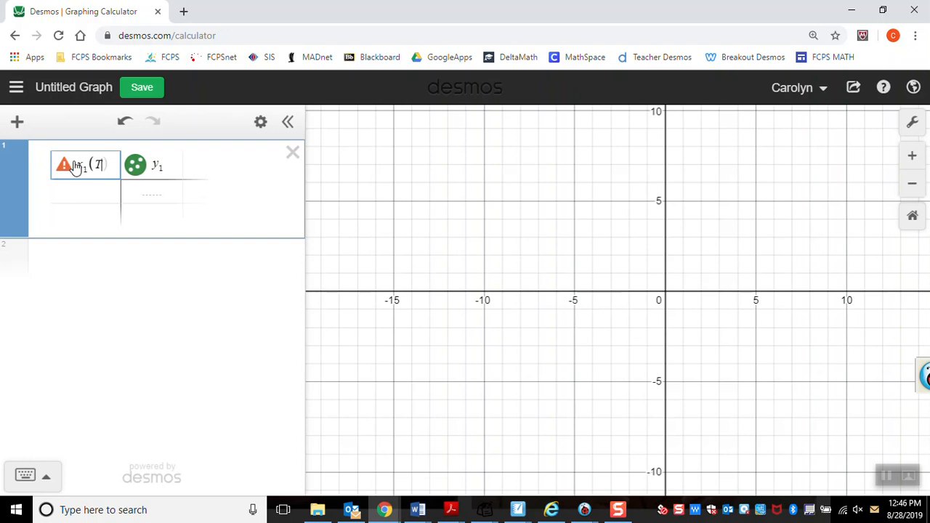
pyautogui.press('BackSpace')
pyautogui.press('BackSpace')
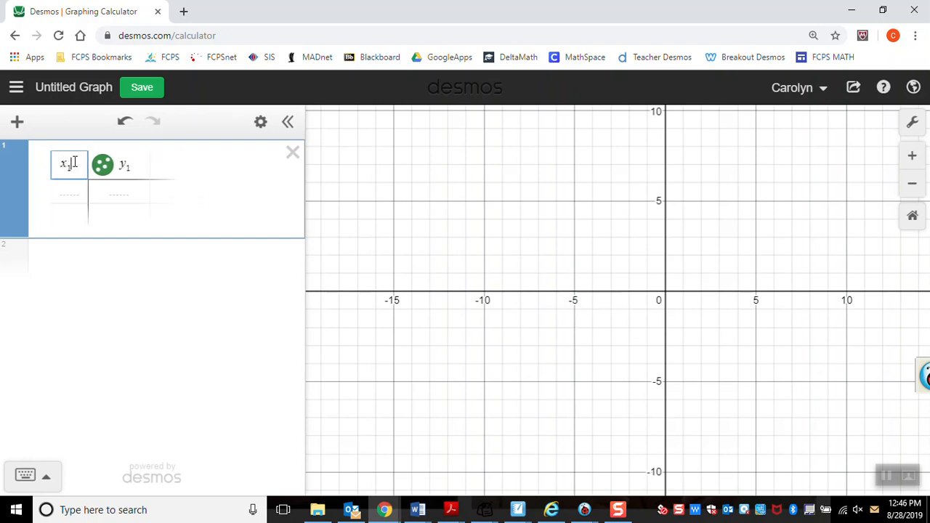
pyautogui.click(620, 511)
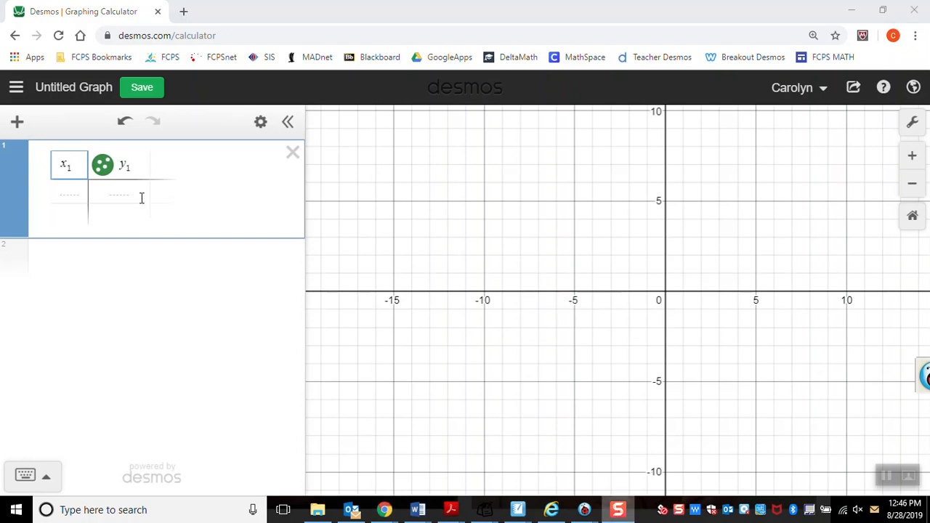
# Step: Fill the table's x₁ column with the consecutive years 2005 through 2013
pyautogui.click(69, 188)
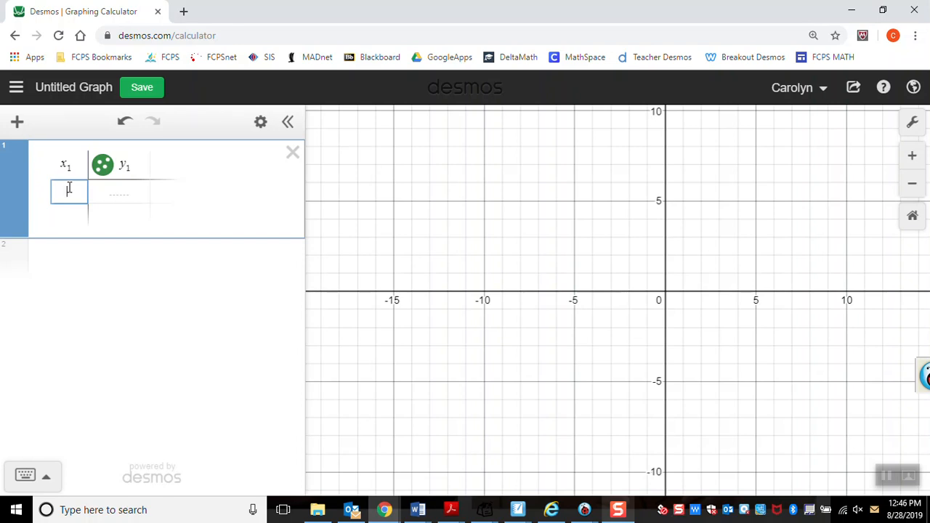
pyautogui.write('2005')
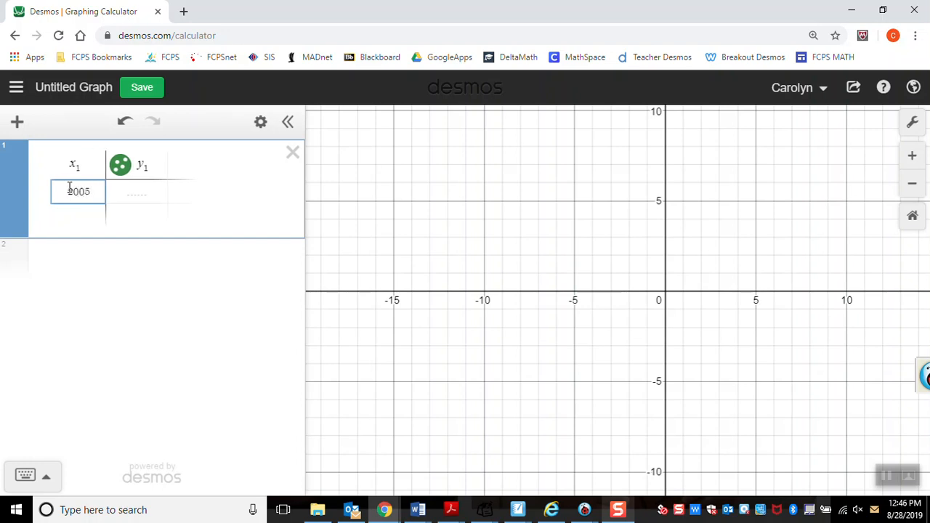
pyautogui.press('Return')
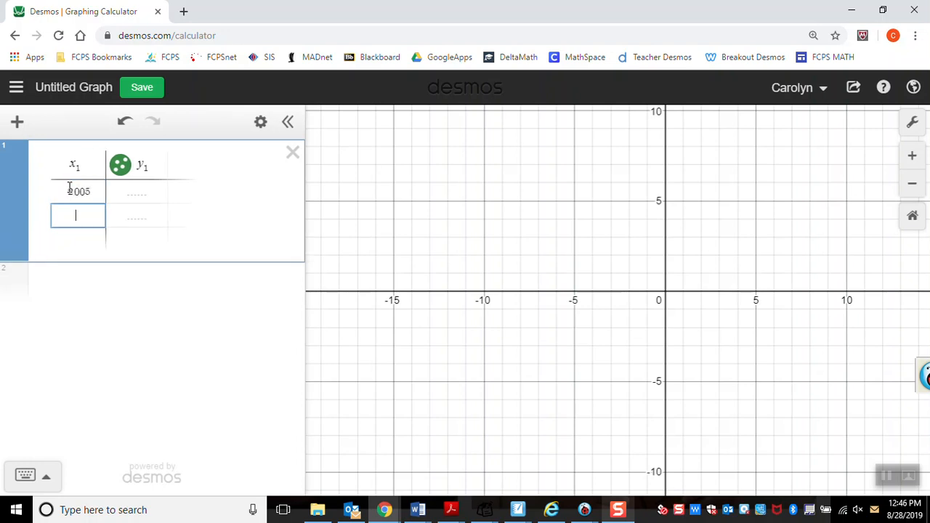
pyautogui.write('2006')
pyautogui.press('Return')
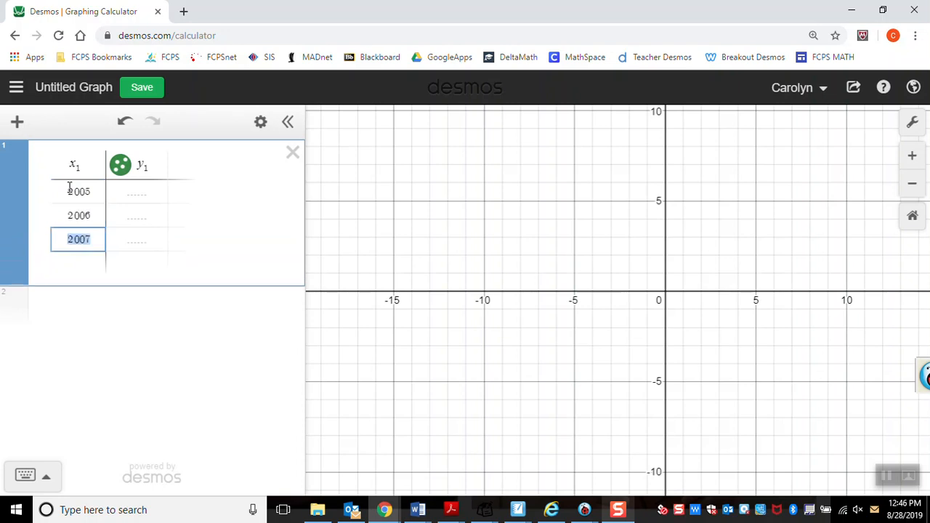
pyautogui.press('Return')
pyautogui.press('Return')
pyautogui.press('Return')
pyautogui.press('Return')
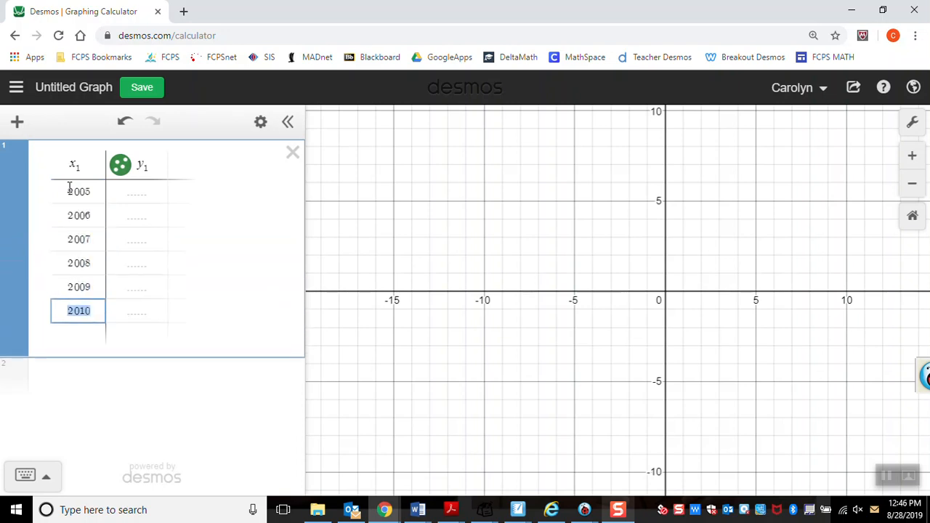
pyautogui.press('Return')
pyautogui.press('Return')
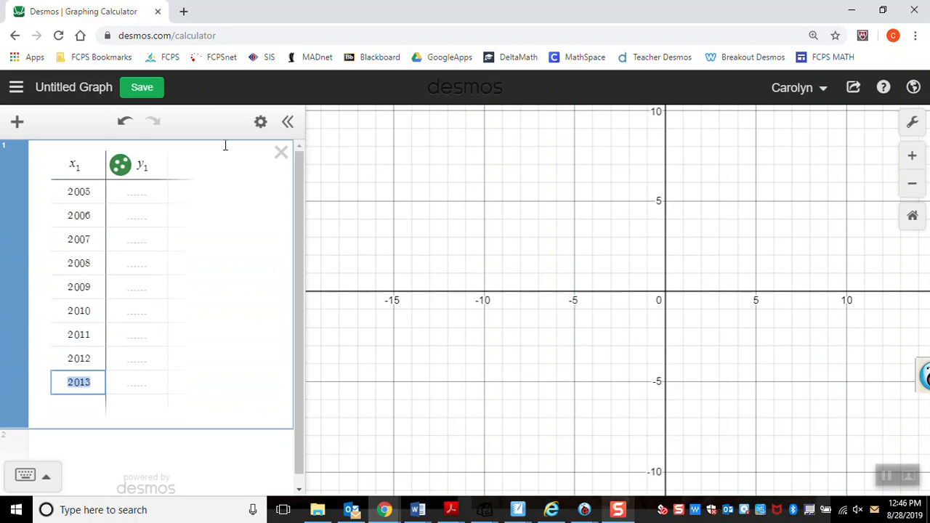
# Step: Enter the y₁ values 113, 118, 119 and 110 for the years 2005 through 2008
pyautogui.click(141, 191)
pyautogui.write('115')
pyautogui.press('Return')
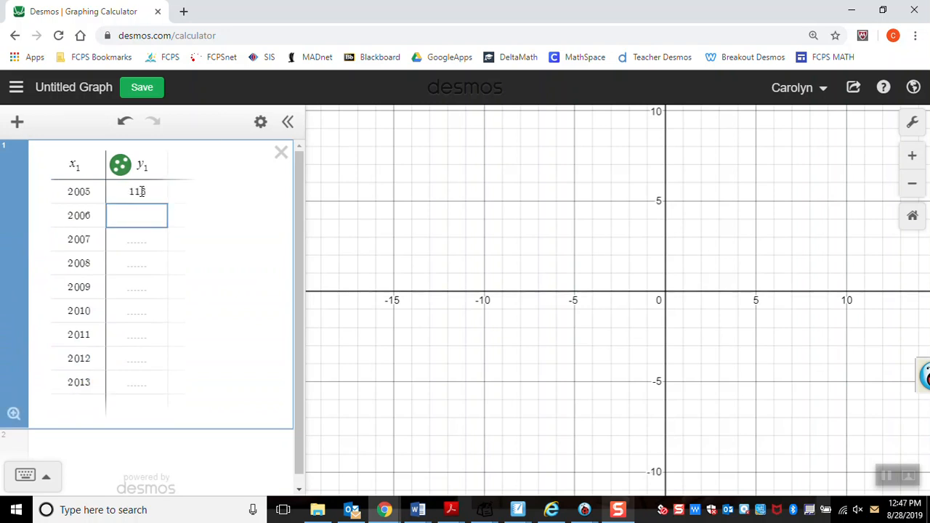
pyautogui.write('118')
pyautogui.press('Return')
pyautogui.write('119')
pyautogui.press('Return')
pyautogui.write('110')
pyautogui.press('Return')
# Step: Enter the y₁ values 97, 91, 87, 91 and 95 for the years 2009 through 2013
pyautogui.write('97')
pyautogui.press('Return')
pyautogui.write('91')
pyautogui.press('Return')
pyautogui.write('87')
pyautogui.press('Return')
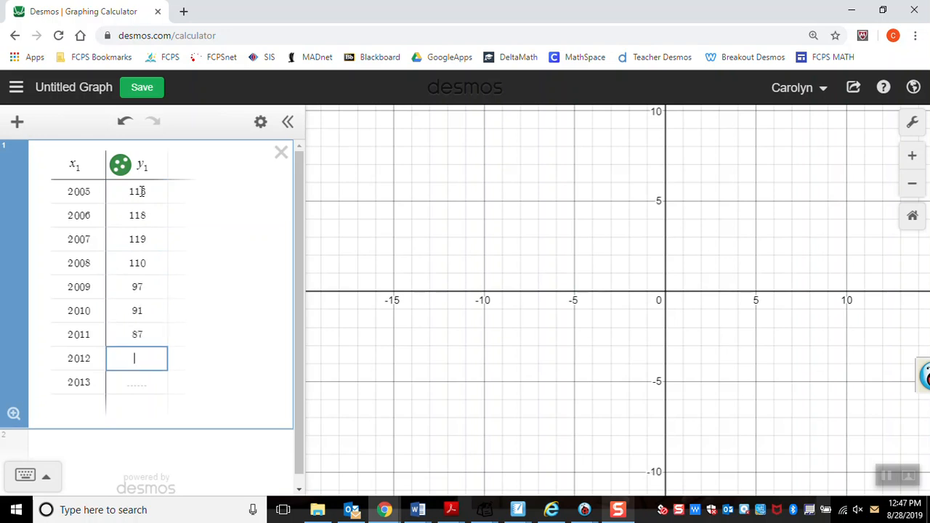
pyautogui.write('91')
pyautogui.press('Return')
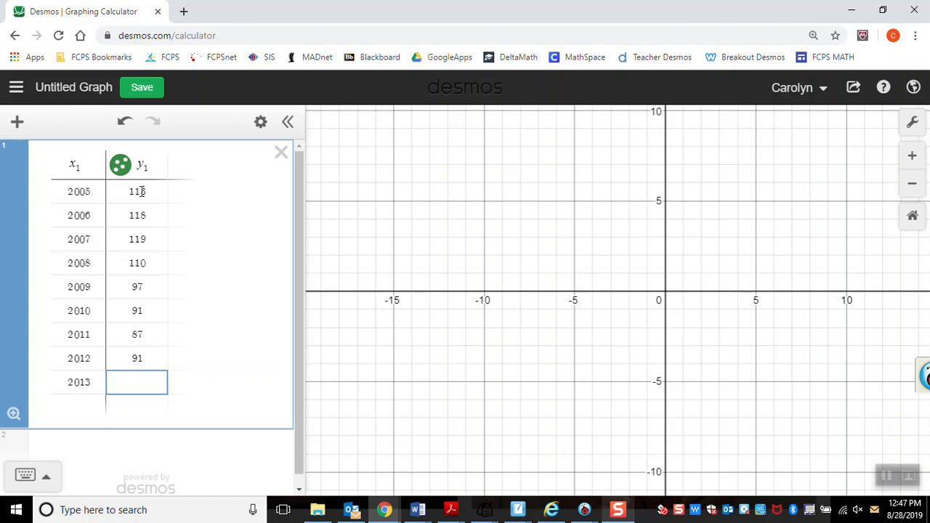
pyautogui.write('93')
pyautogui.press('Return')
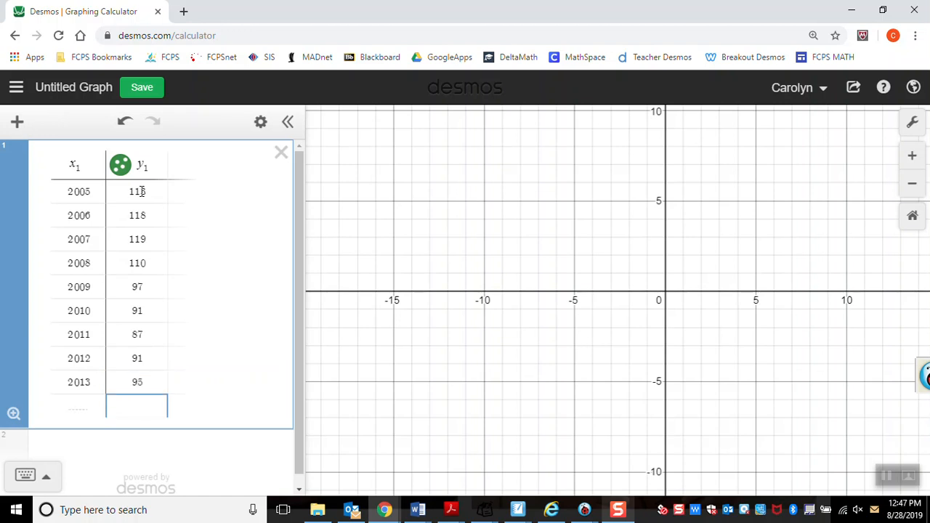
pyautogui.press('Left')
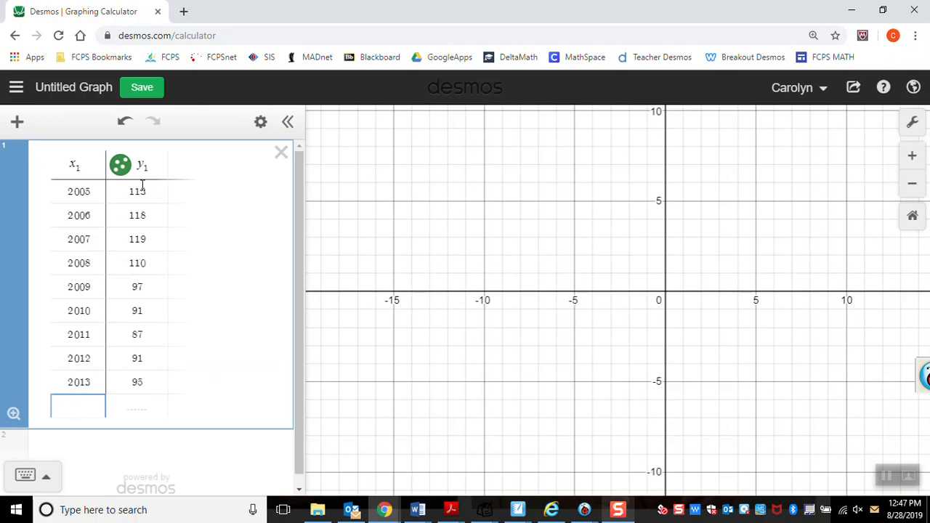
# Step: Set the graph's x-axis range from 2005 to 2013 in the graph settings
pyautogui.moveTo(667, 298); pyautogui.dragTo(452, 411)
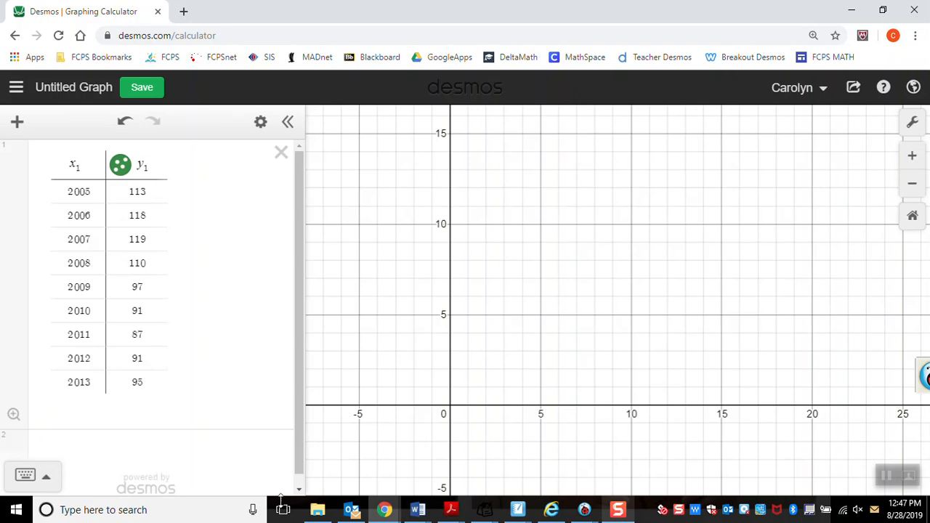
pyautogui.click(913, 125)
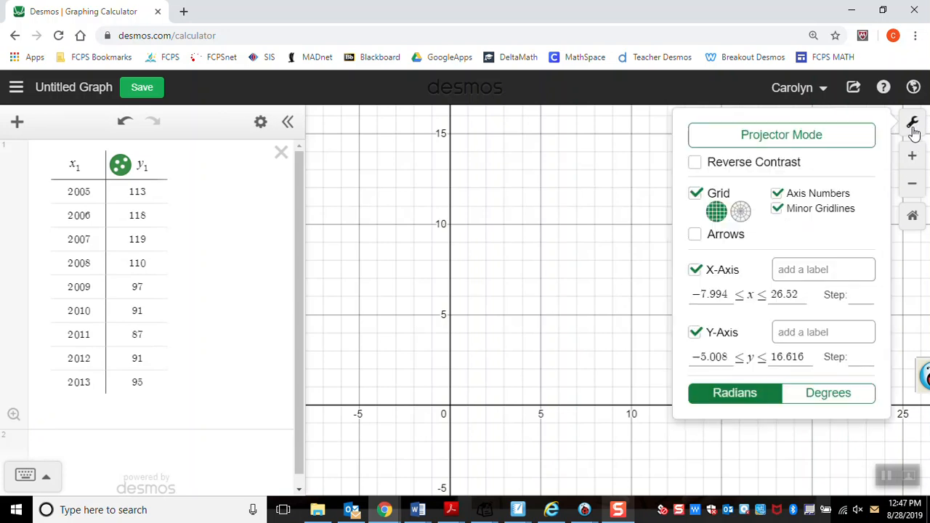
pyautogui.click(728, 296)
pyautogui.press('BackSpace')
pyautogui.press('BackSpace')
pyautogui.press('BackSpace')
pyautogui.press('BackSpace')
pyautogui.press('BackSpace')
pyautogui.press('BackSpace')
pyautogui.write('2005')
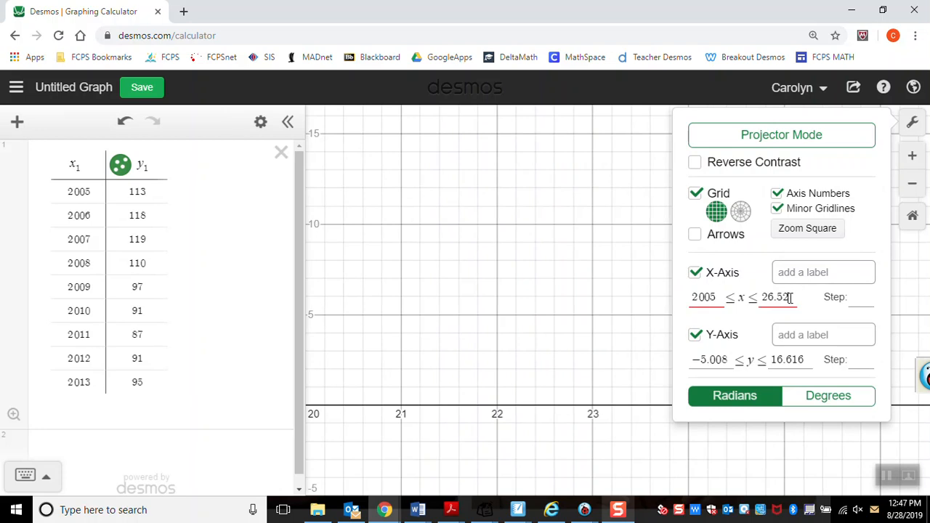
pyautogui.moveTo(793, 297); pyautogui.dragTo(758, 298)
pyautogui.write('2013')
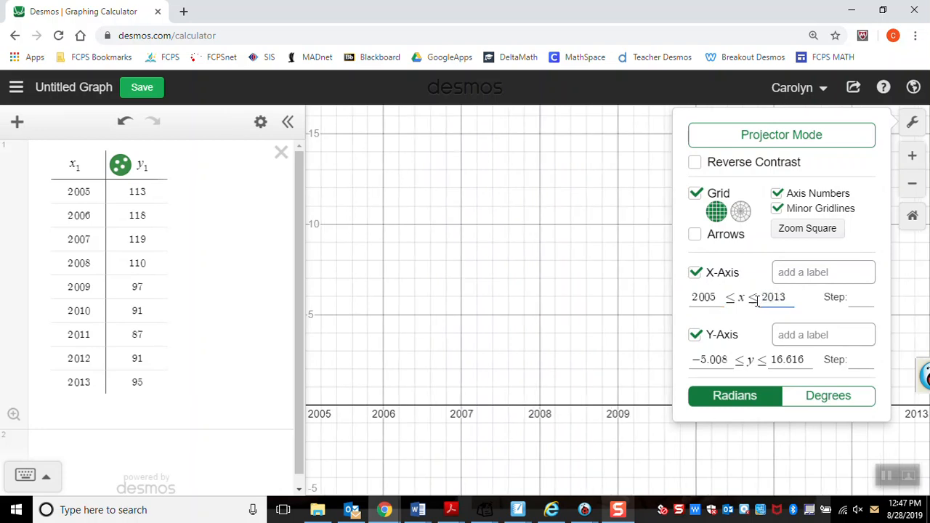
# Step: Set the graph's y-axis range from 80 to 120 and turn off the minor gridlines
pyautogui.click(702, 359)
pyautogui.moveTo(728, 360); pyautogui.dragTo(692, 364)
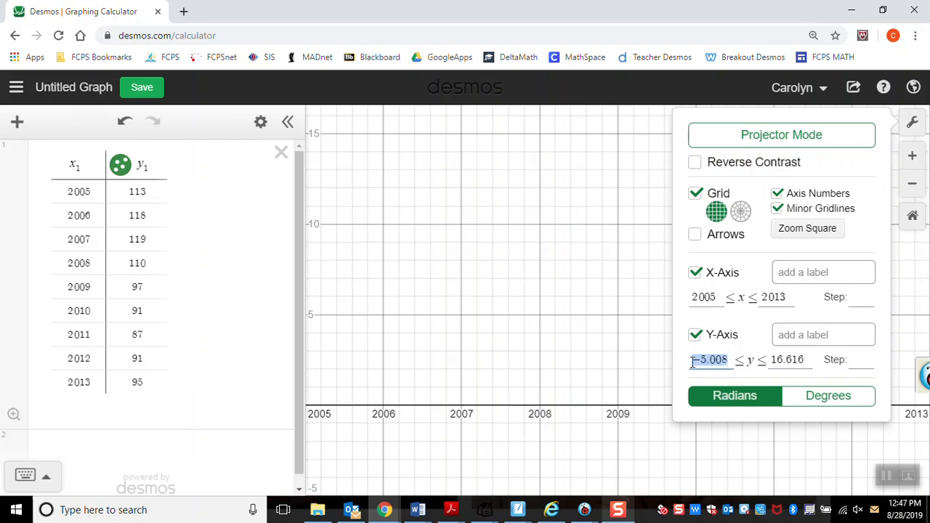
pyautogui.write('9')
pyautogui.press('BackSpace')
pyautogui.write('80')
pyautogui.moveTo(780, 360); pyautogui.dragTo(753, 361)
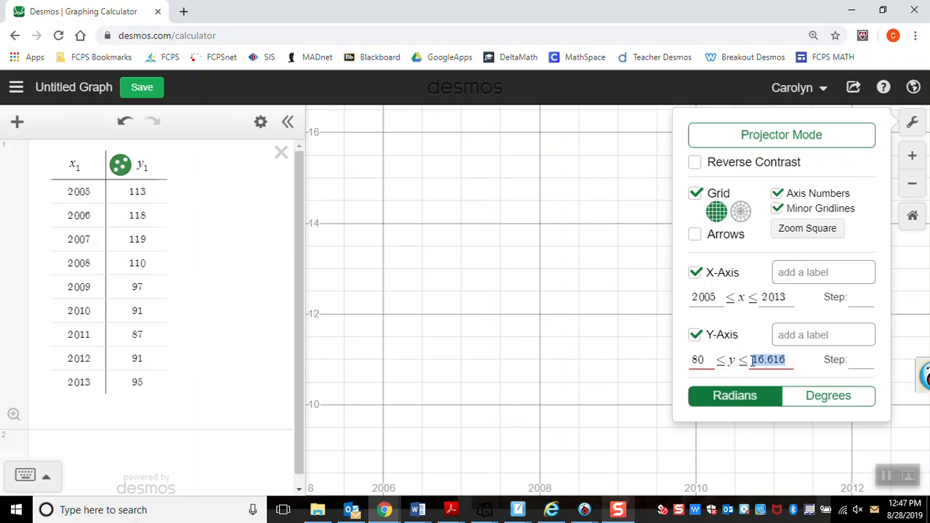
pyautogui.write('1')
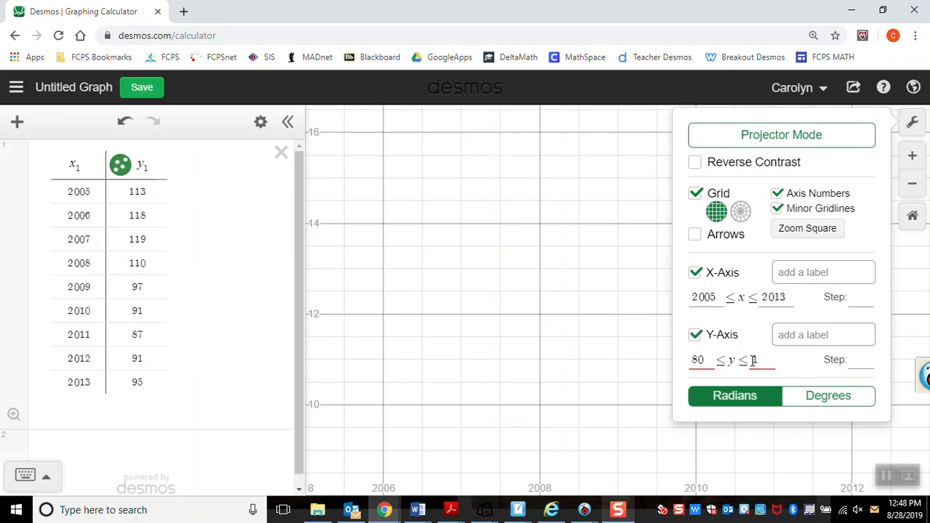
pyautogui.write('20')
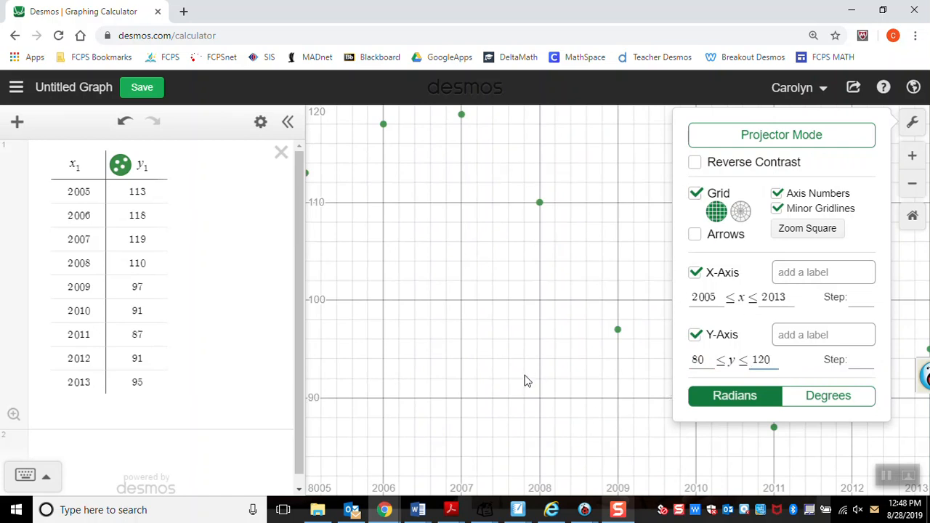
pyautogui.click(777, 210)
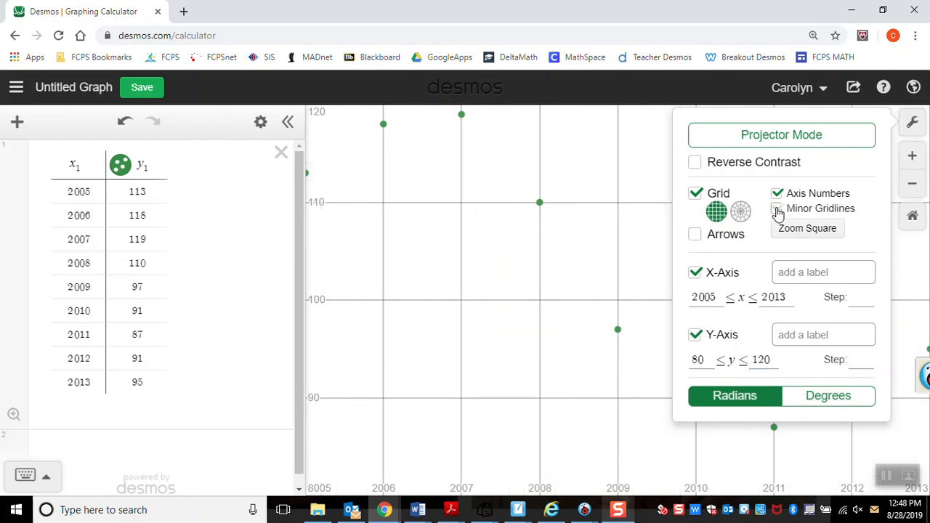
# Step: Turn the minor gridlines back on and label the x-axis "T Year"
pyautogui.click(777, 210)
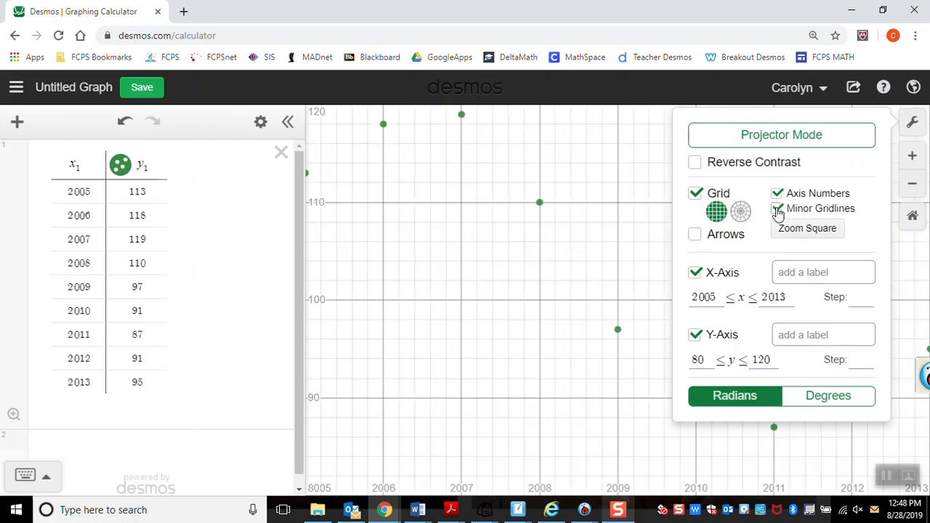
pyautogui.click(798, 273)
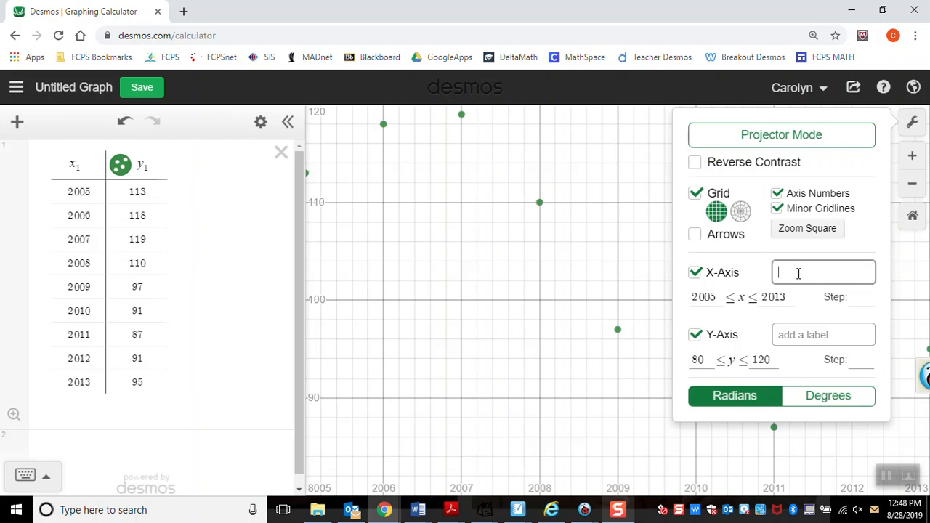
pyautogui.write('T')
pyautogui.write('Thousands of Empl')
pyautogui.press('BackSpace')
pyautogui.press('BackSpace')
pyautogui.press('BackSpace')
pyautogui.press('BackSpace')
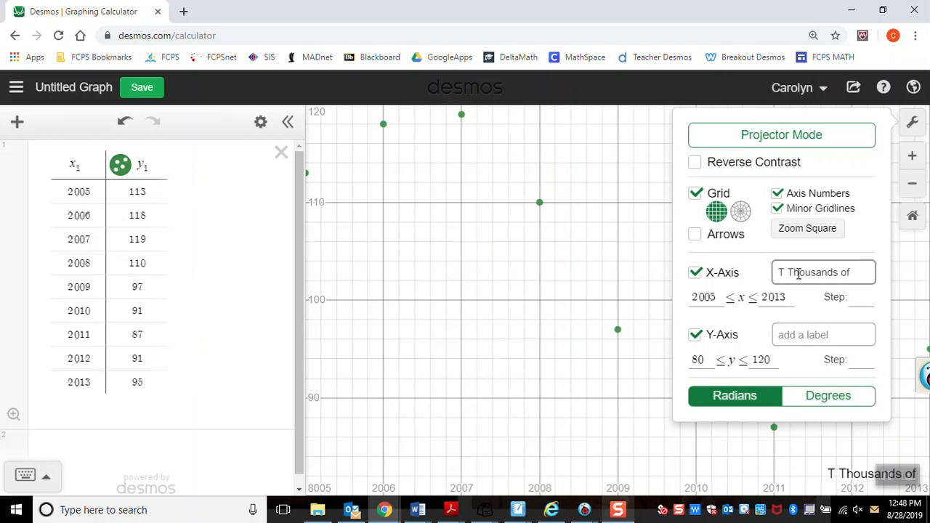
pyautogui.press('BackSpace')
pyautogui.press('BackSpace')
pyautogui.press('BackSpace')
pyautogui.press('BackSpace')
pyautogui.press('BackSpace')
pyautogui.press('BackSpace')
pyautogui.press('BackSpace')
pyautogui.press('BackSpace')
pyautogui.press('BackSpace')
pyautogui.press('BackSpace')
pyautogui.press('BackSpace')
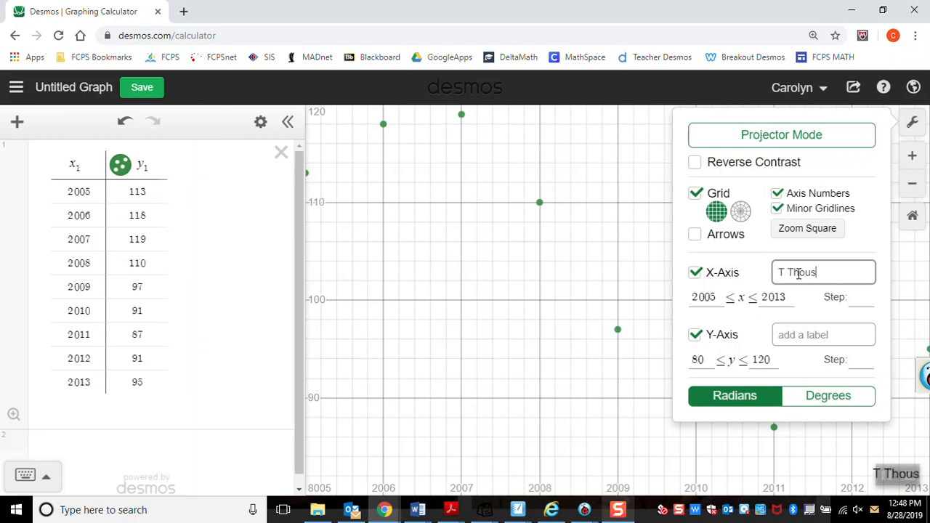
pyautogui.press('BackSpace')
pyautogui.press('BackSpace')
pyautogui.write('Year')
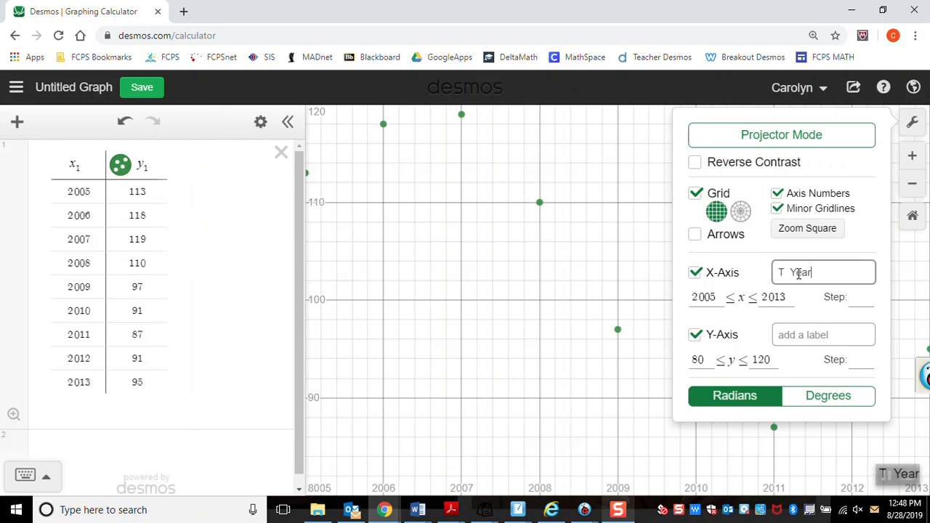
# Step: Label the y-axis "E Thousands of Employees" and close the graph settings
pyautogui.click(798, 333)
pyautogui.write('E Thousands of Employees')
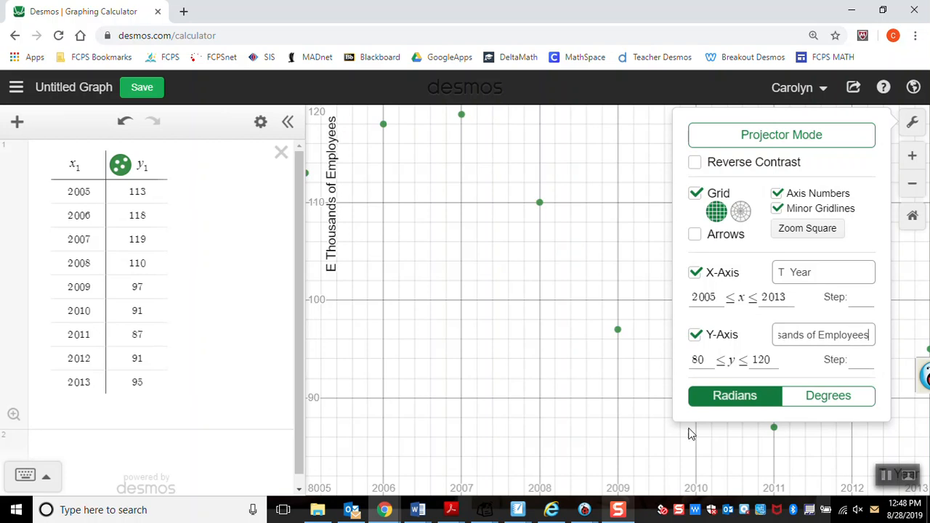
pyautogui.click(649, 354)
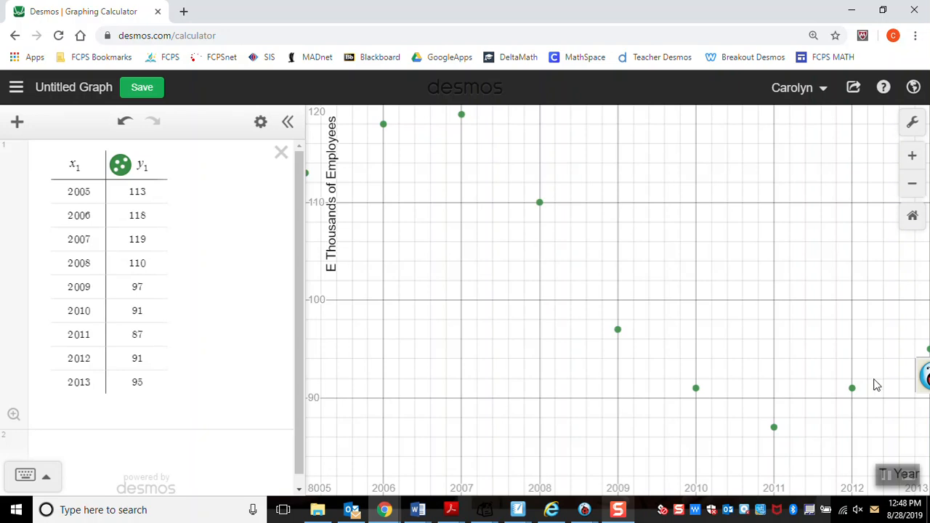
# Step: Reopen the graph settings and set the lower limit of the x-axis to 2004
pyautogui.click(911, 125)
pyautogui.click(716, 296)
pyautogui.press('BackSpace')
pyautogui.write('0')
pyautogui.press('BackSpace')
pyautogui.write('3')
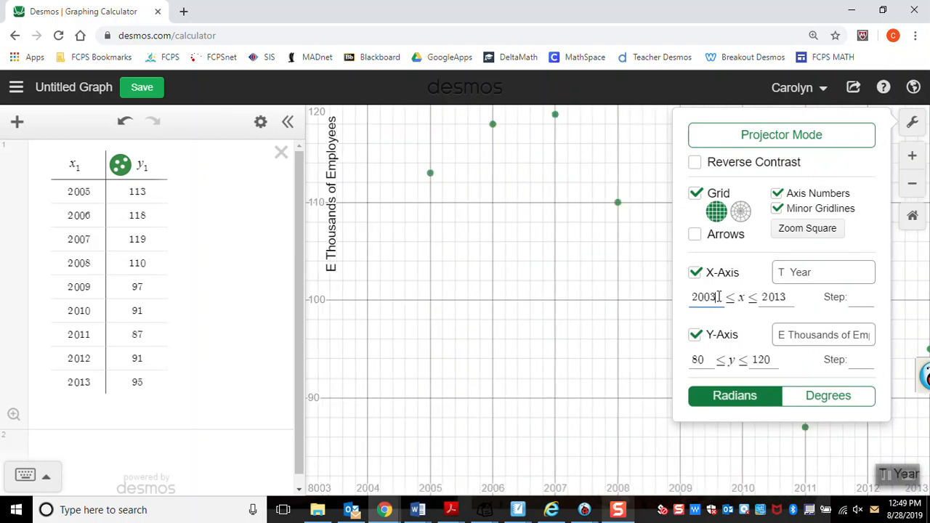
pyautogui.press('BackSpace')
pyautogui.write('4')
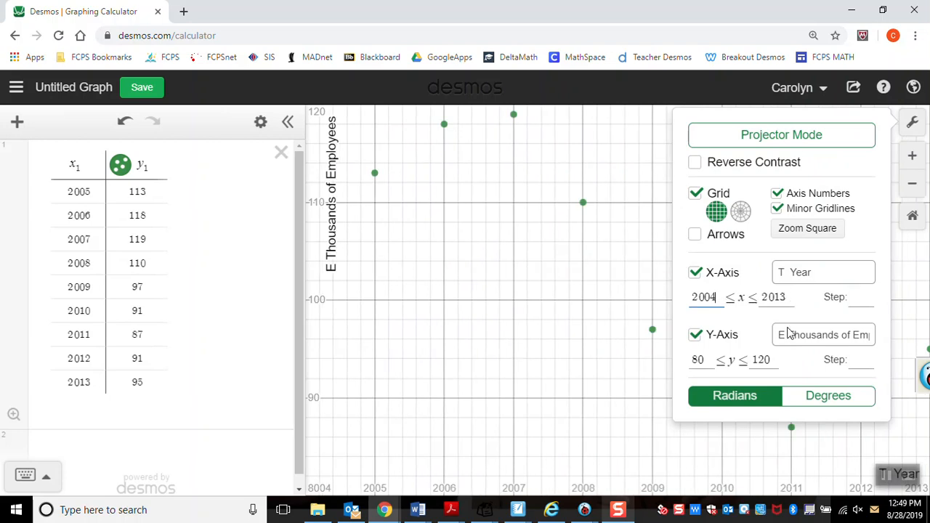
# Step: Set the upper limit of the y-axis to 130 and close the graph settings
pyautogui.press('BackSpace')
pyautogui.press('BackSpace')
pyautogui.write('30')
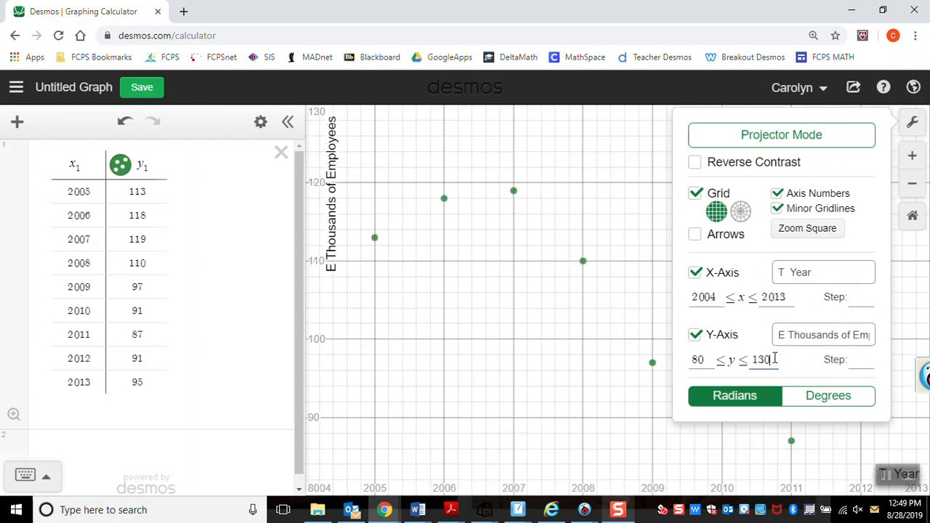
pyautogui.click(581, 408)
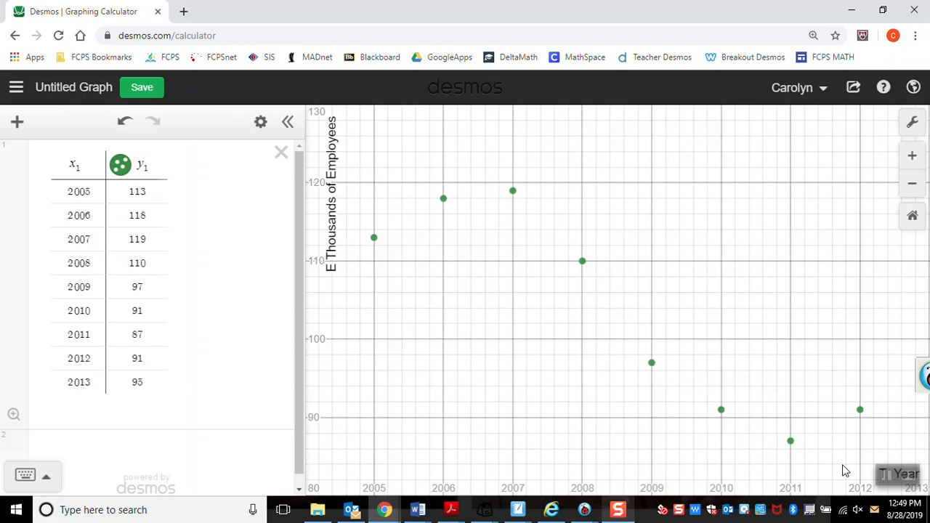
pyautogui.moveTo(907, 481)
pyautogui.click(107, 392)
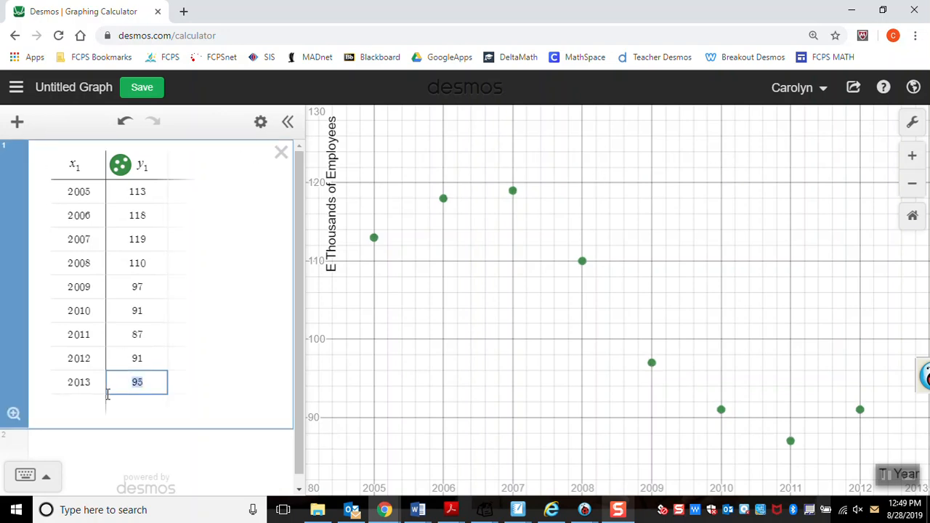
pyautogui.click(375, 243)
pyautogui.click(420, 317)
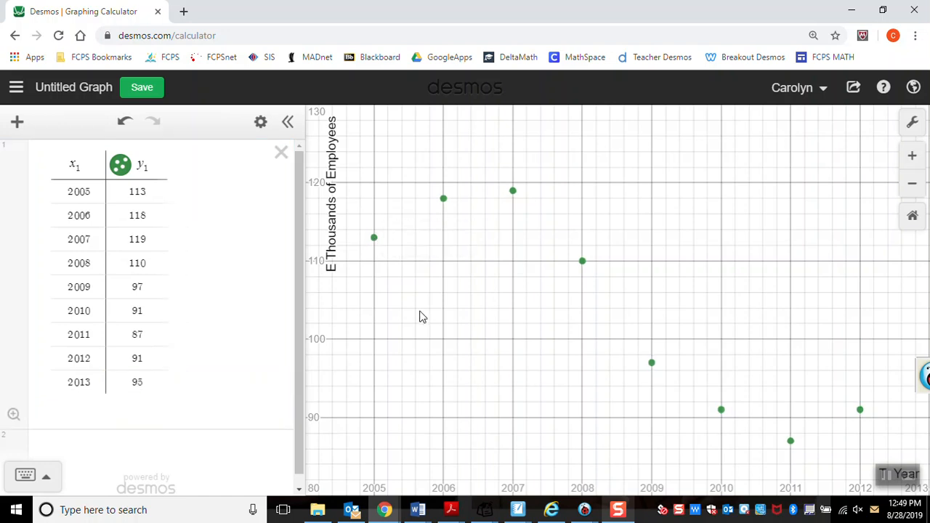
pyautogui.click(618, 513)
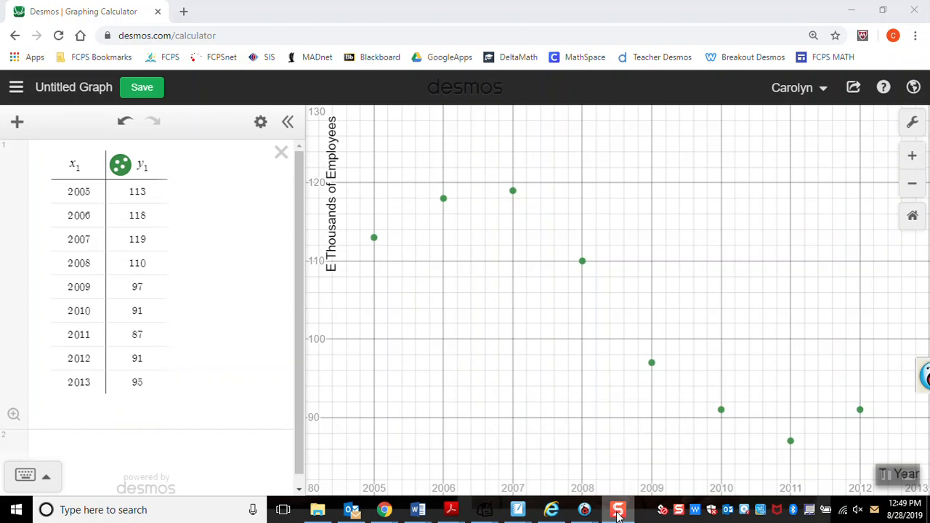
pyautogui.moveTo(881, 476)
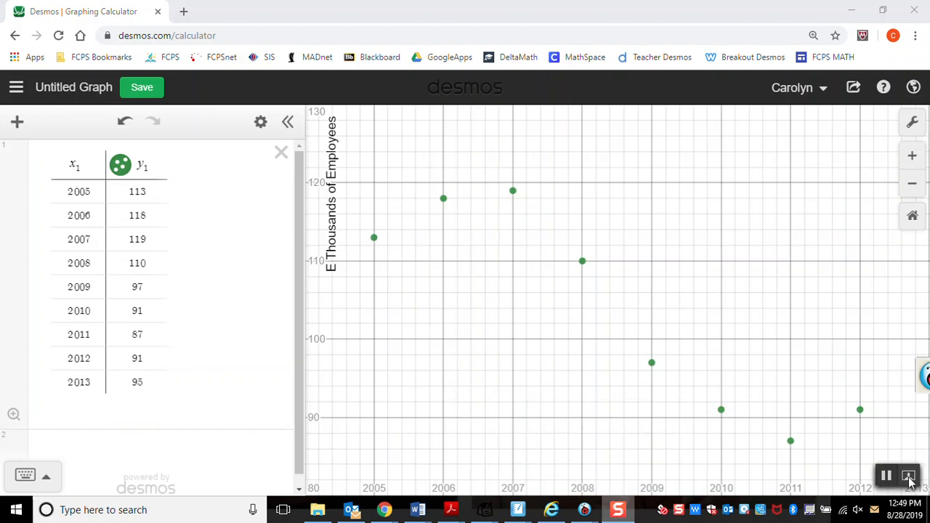
pyautogui.click(909, 477)
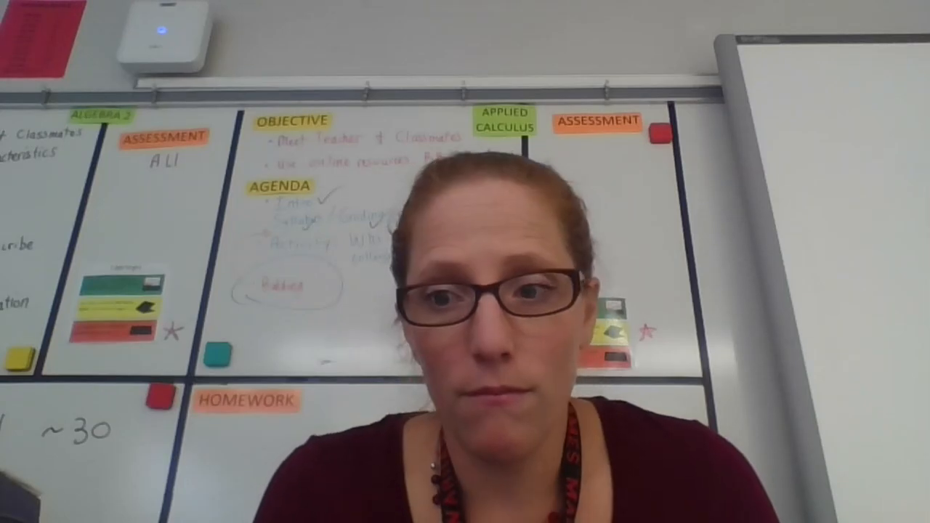
pyautogui.click(907, 478)
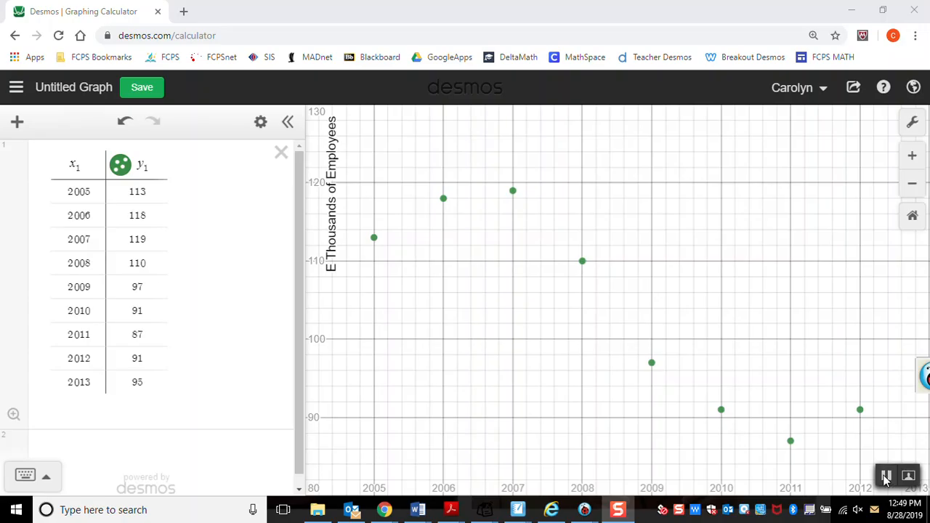
pyautogui.moveTo(622, 512)
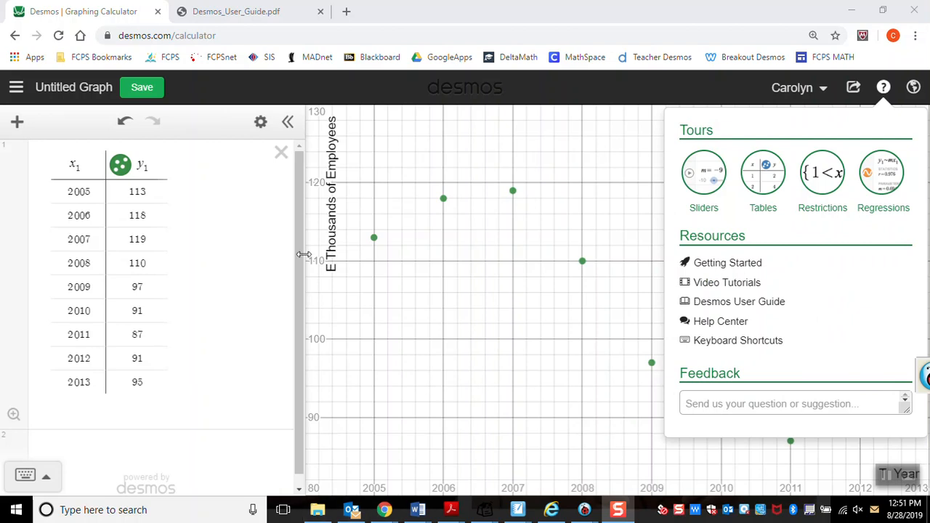
# Step: Show the y₁ data points as filled dots and set their color to red
pyautogui.click(120, 166)
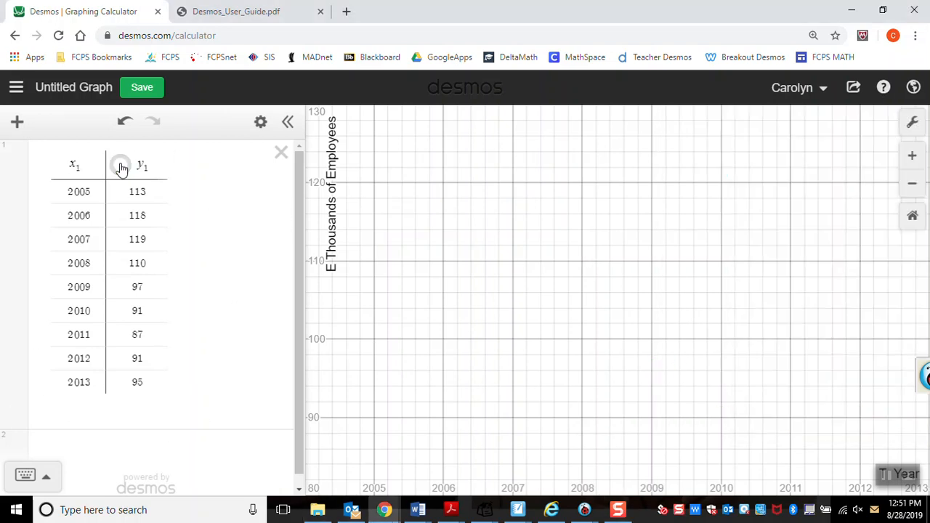
pyautogui.click(120, 168)
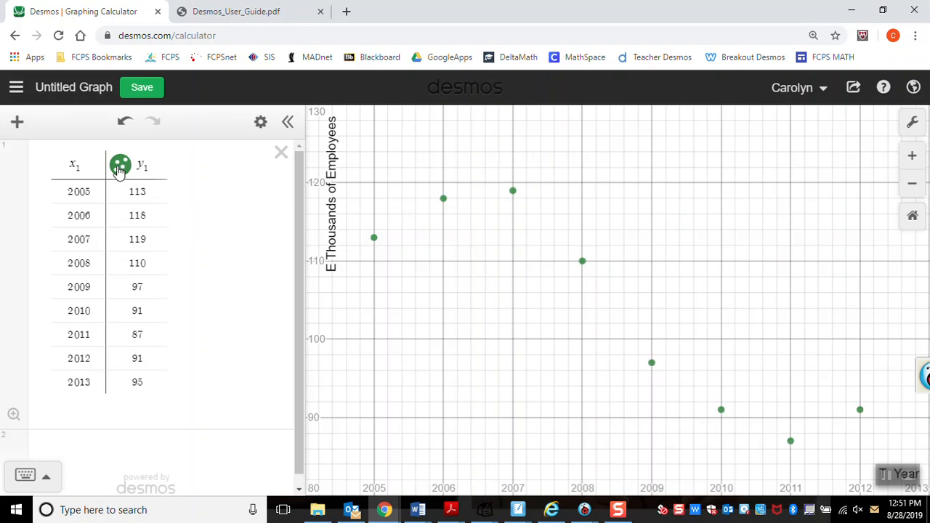
pyautogui.click(120, 167)
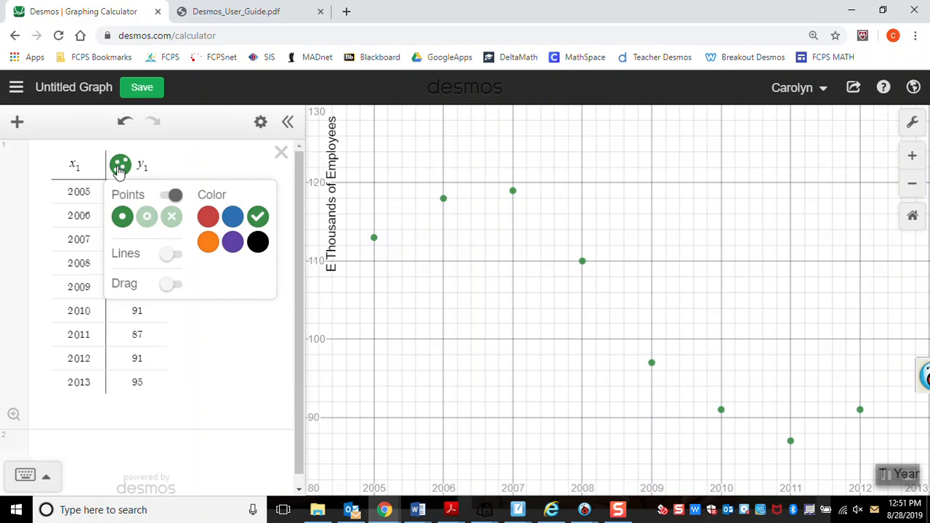
pyautogui.click(147, 218)
pyautogui.click(122, 219)
pyautogui.click(208, 218)
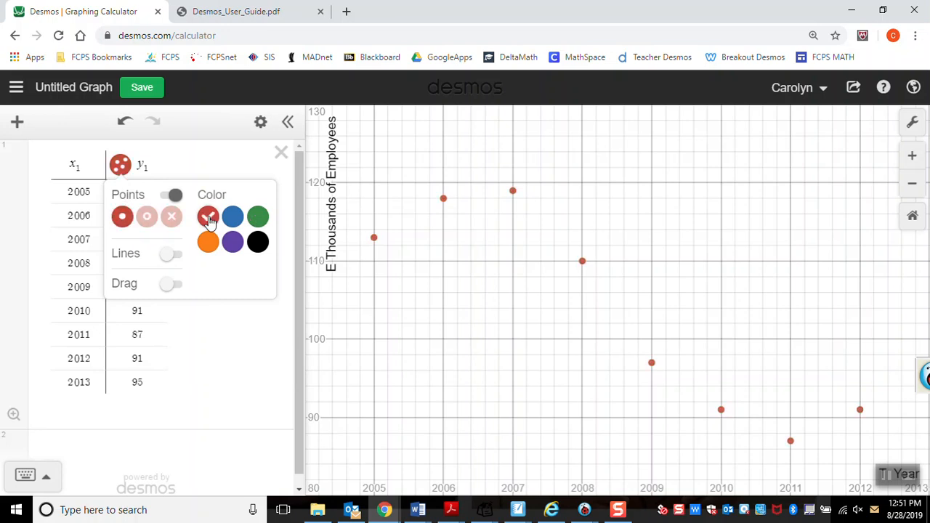
# Step: Try connecting lines and draggable points on the y₁ data, switching each option back off
pyautogui.click(170, 256)
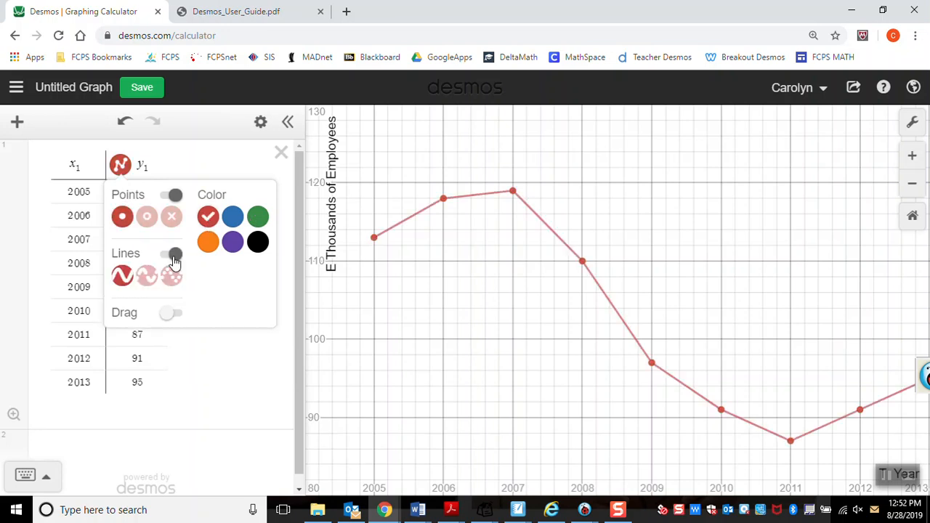
pyautogui.click(174, 259)
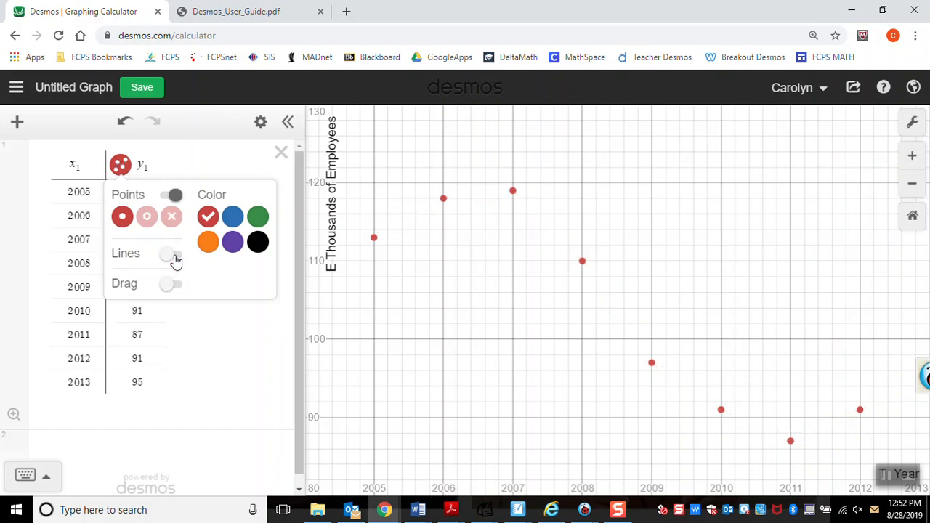
pyautogui.click(172, 287)
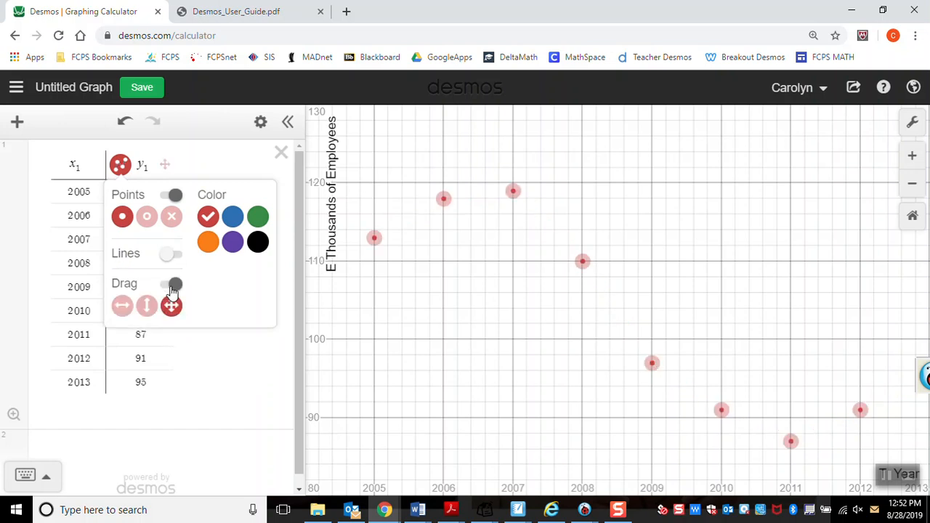
pyautogui.click(173, 286)
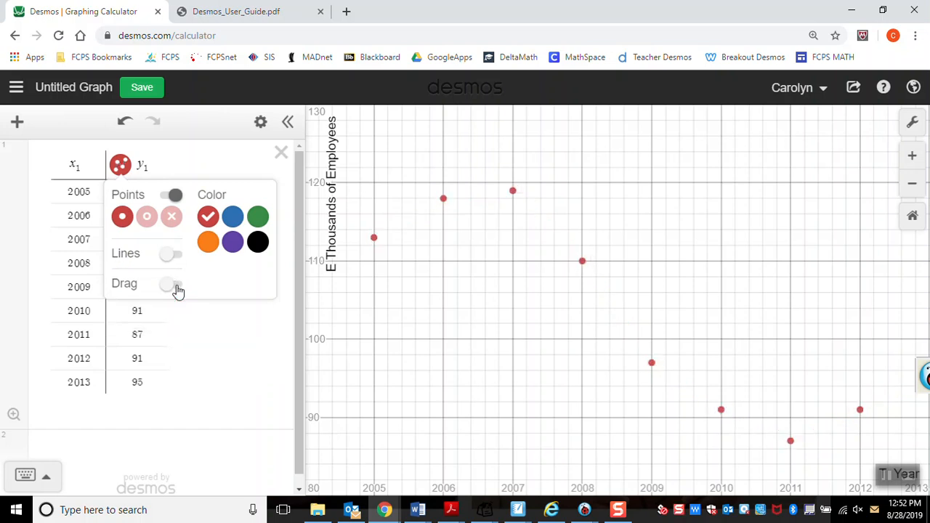
pyautogui.click(191, 163)
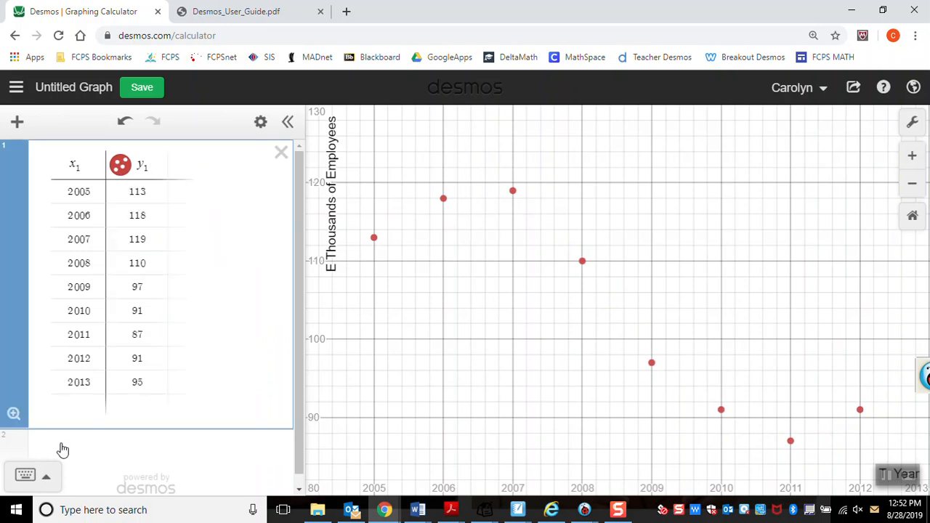
# Step: Add the linear regression y₁ ~ ax₁ + b in the expression below the table and bring its statistics into view
pyautogui.click(63, 450)
pyautogui.write('y_1')
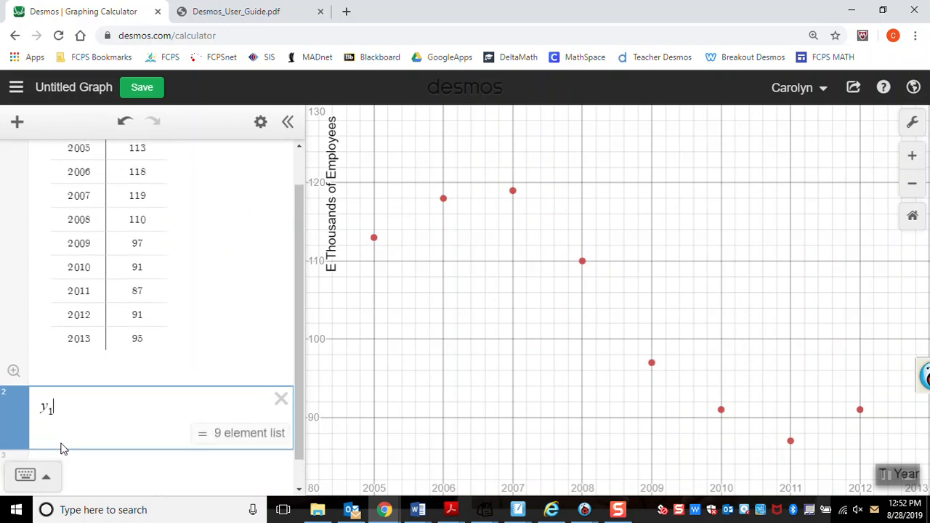
pyautogui.scroll(1, 302, 337)
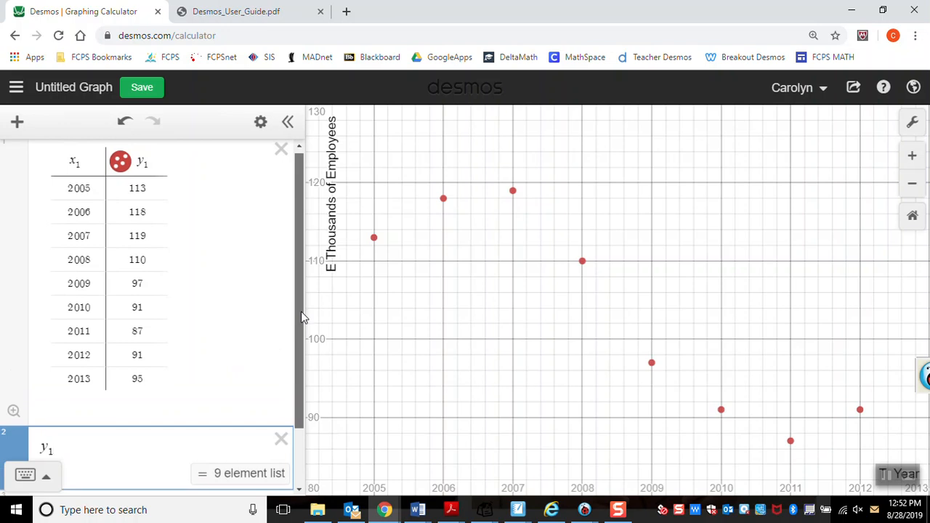
pyautogui.moveTo(301, 311); pyautogui.dragTo(302, 315)
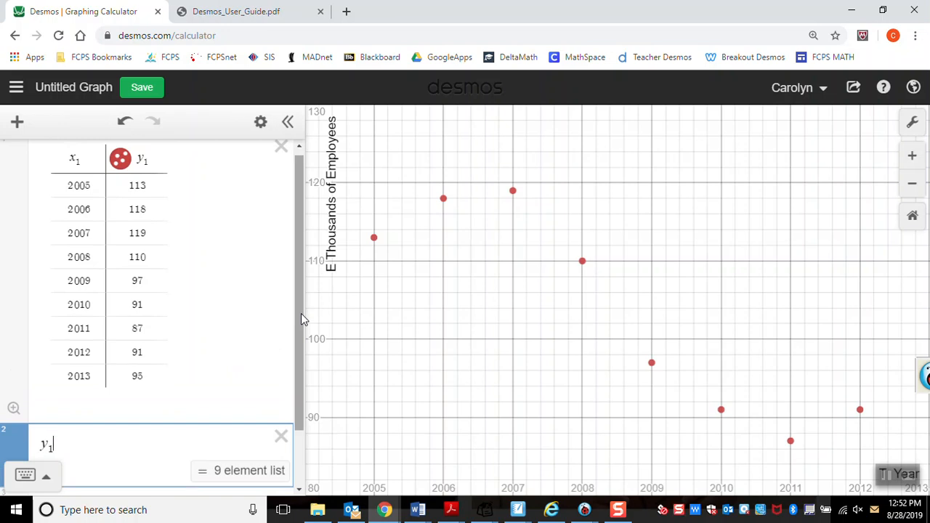
pyautogui.write('~')
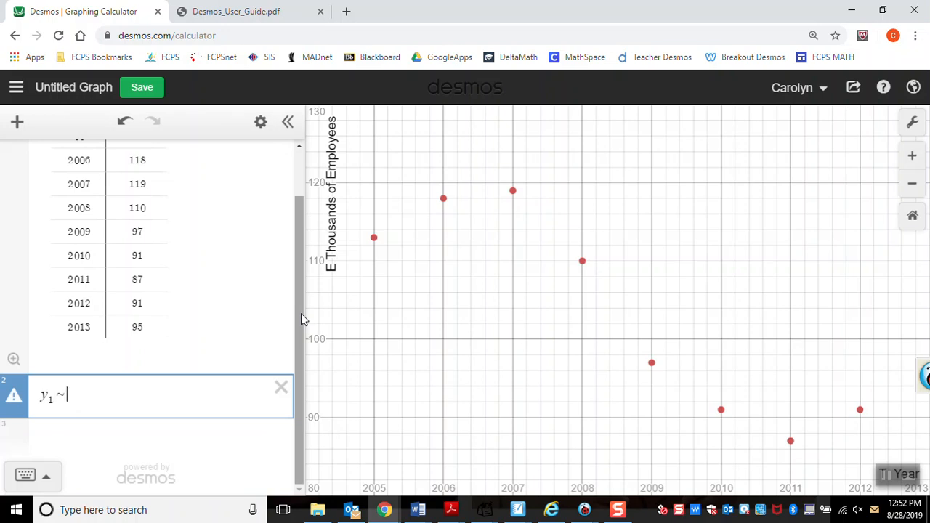
pyautogui.write('ax1 ')
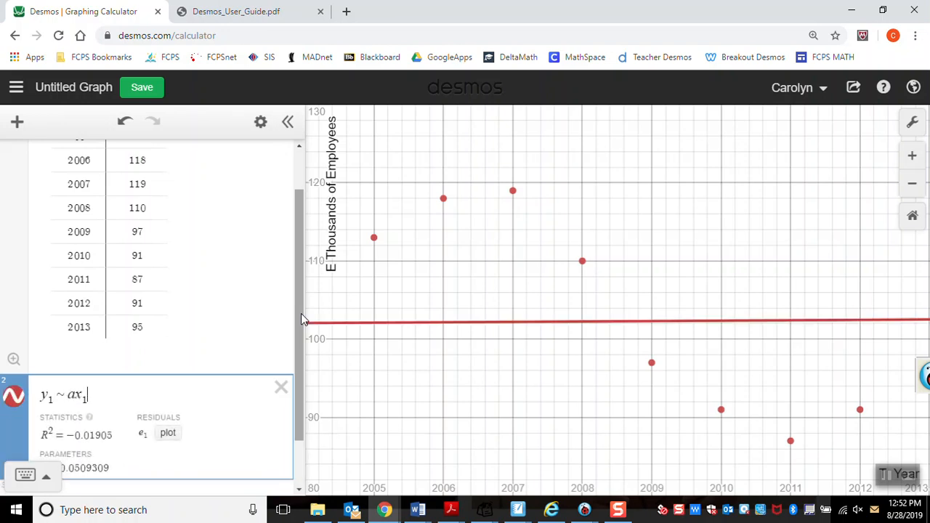
pyautogui.write('+ b')
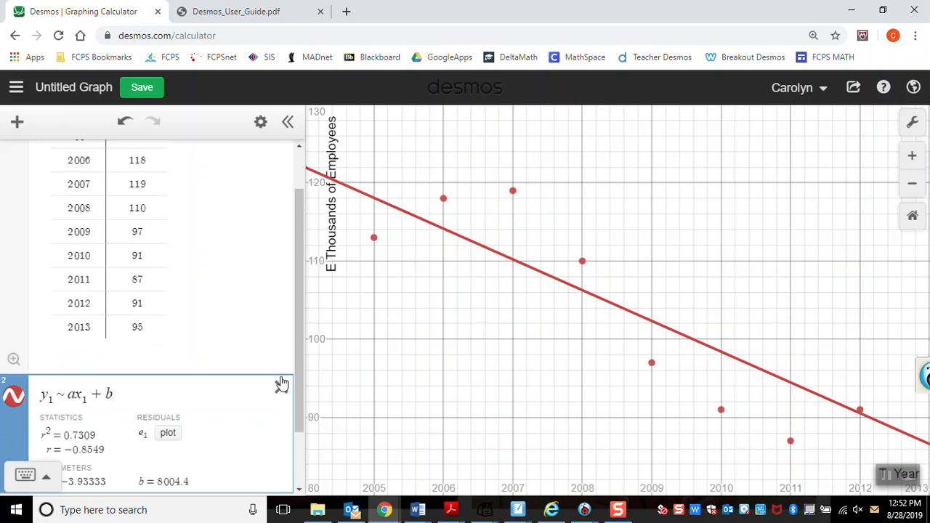
pyautogui.moveTo(297, 375); pyautogui.dragTo(299, 408)
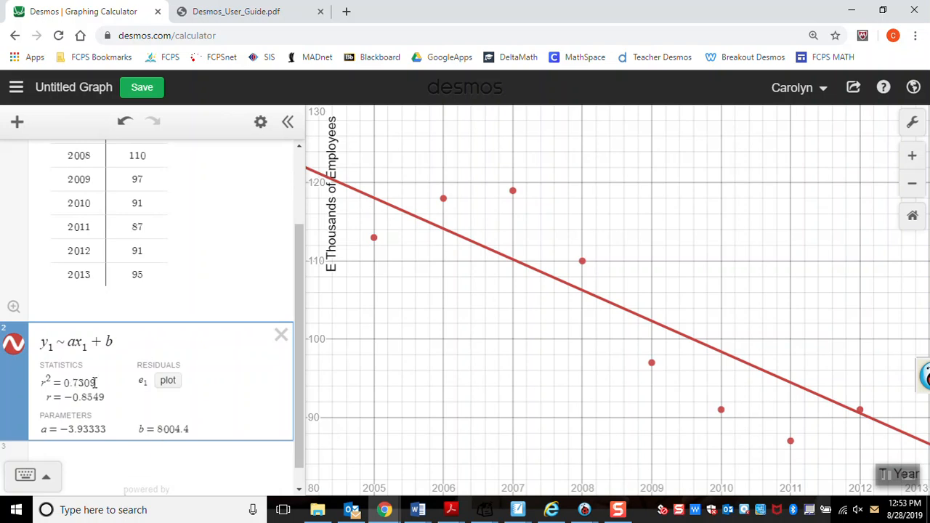
# Step: Start a second regression of y₁ in a new expression below the linear regression
pyautogui.click(105, 459)
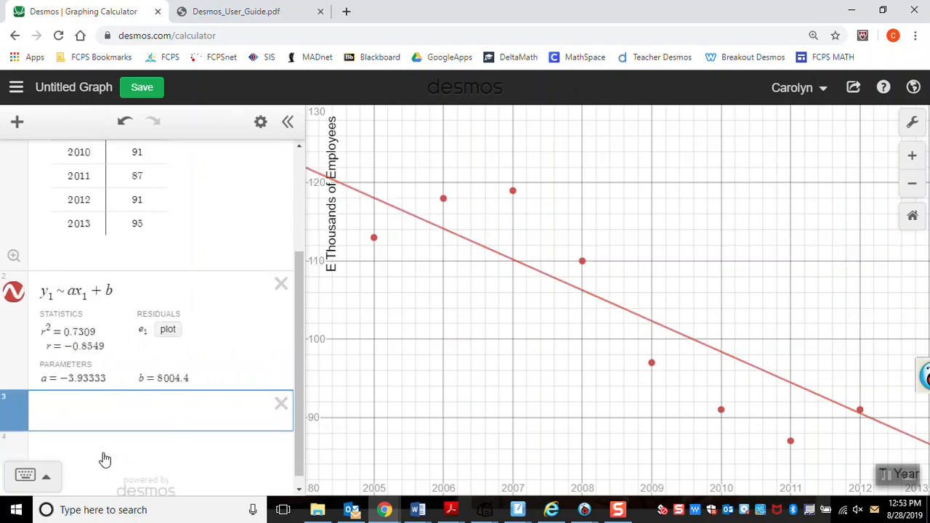
pyautogui.write('y1')
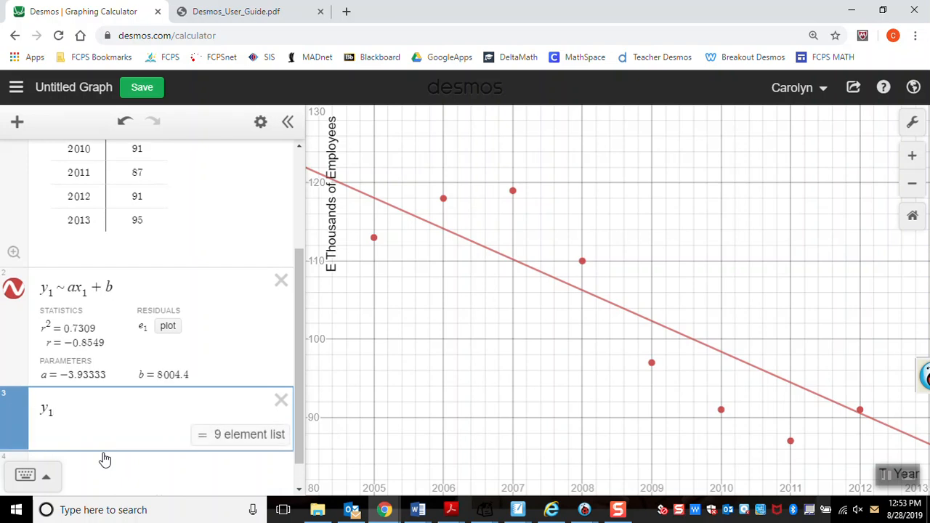
pyautogui.write('~')
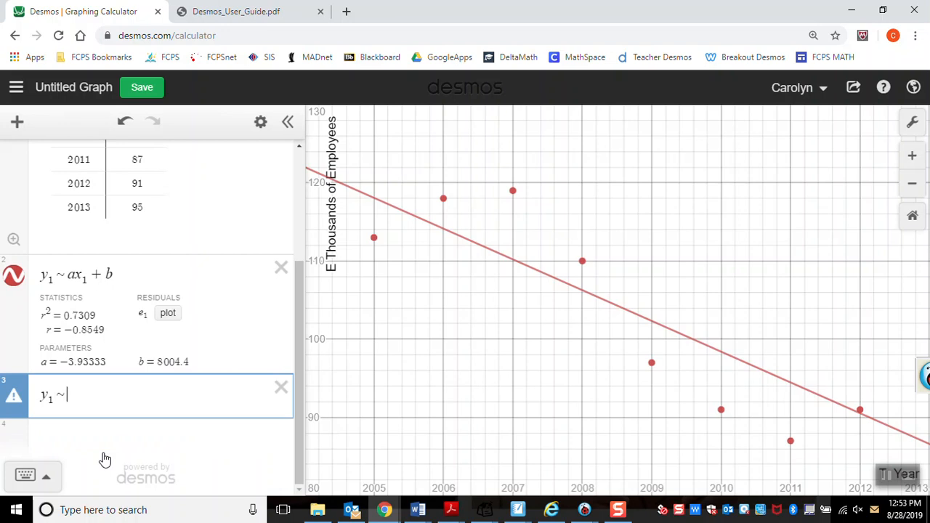
pyautogui.write('ax^2')
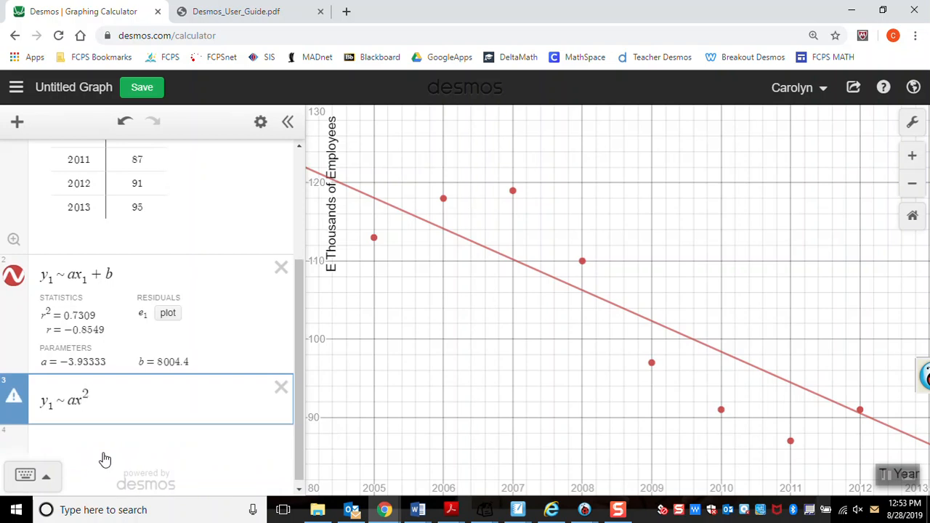
pyautogui.press('Left')
pyautogui.press('BackSpace')
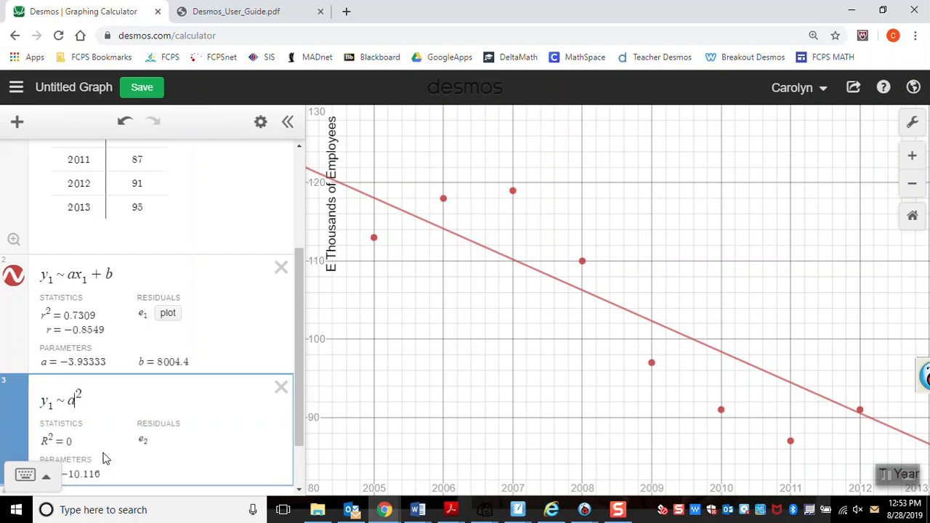
pyautogui.write('x1')
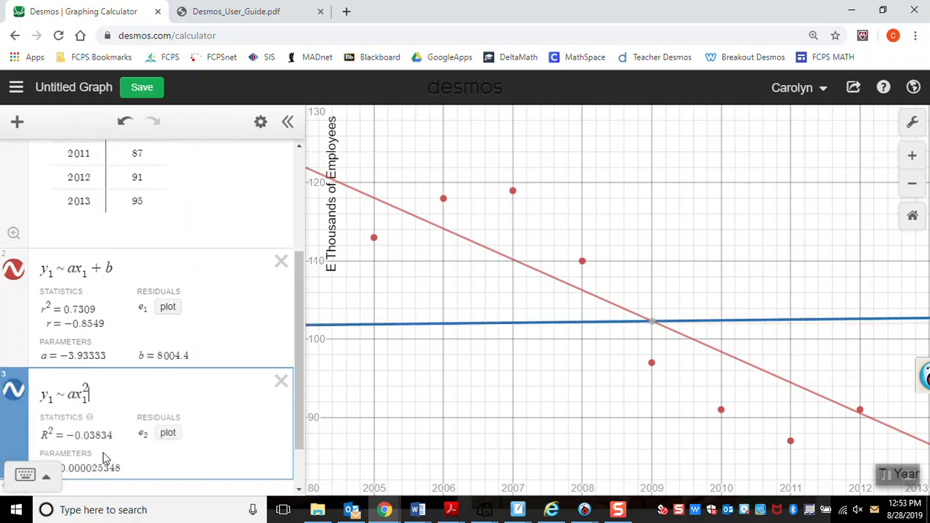
pyautogui.press('BackSpace')
pyautogui.press('Delete')
pyautogui.press('BackSpace')
# Step: Complete the second regression as the quadratic model y₁ ~ ax₁² + bx₁ + c
pyautogui.write('ax')
pyautogui.write('1')
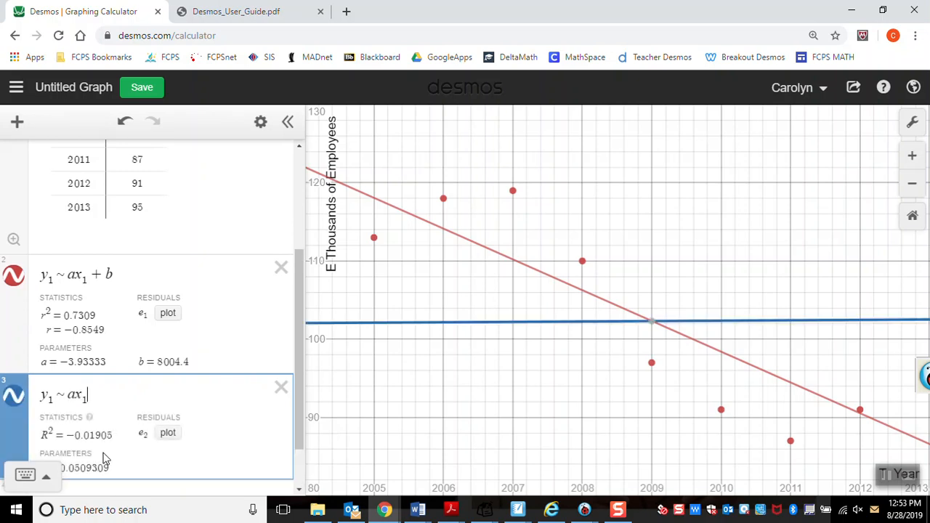
pyautogui.write('^')
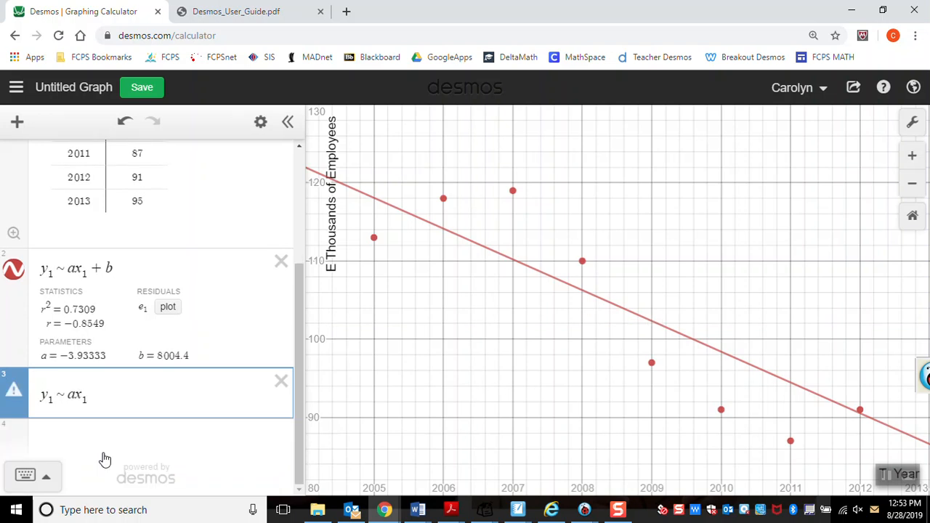
pyautogui.write('2 ')
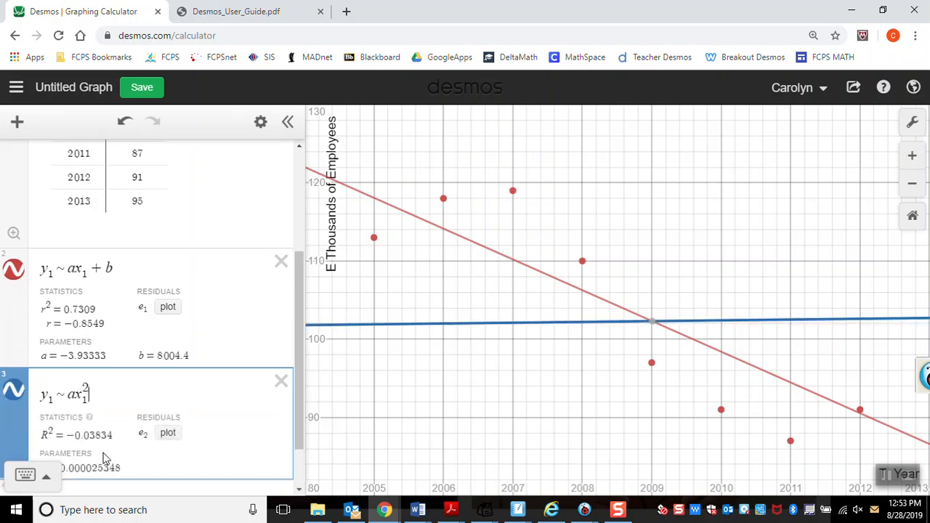
pyautogui.write('+ ')
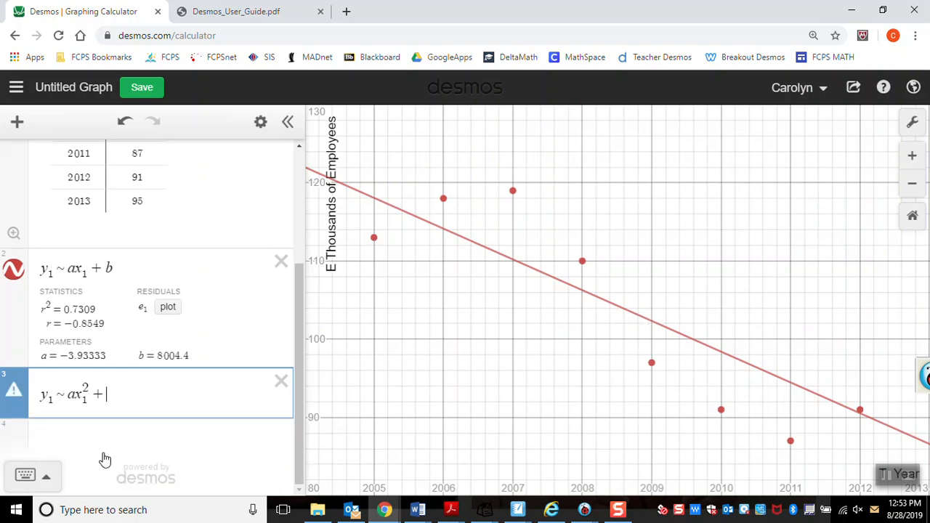
pyautogui.write('b')
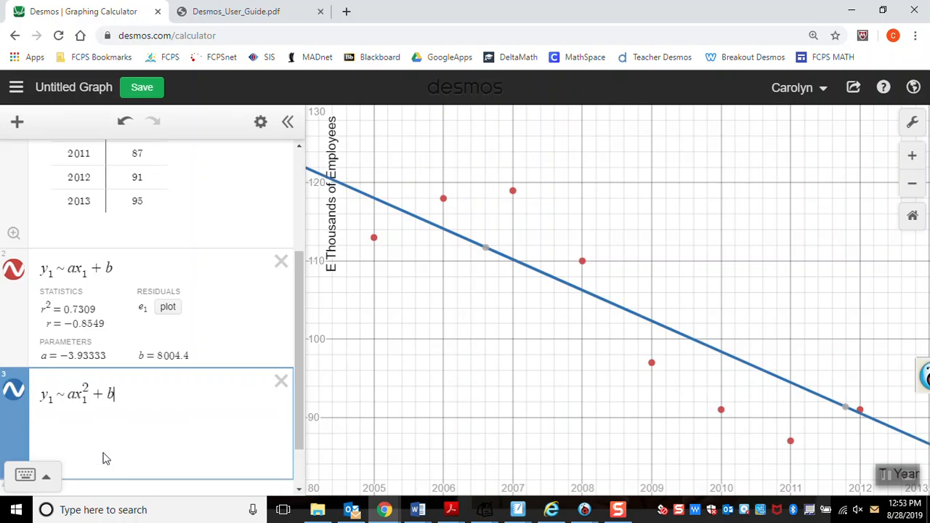
pyautogui.write('x1 ')
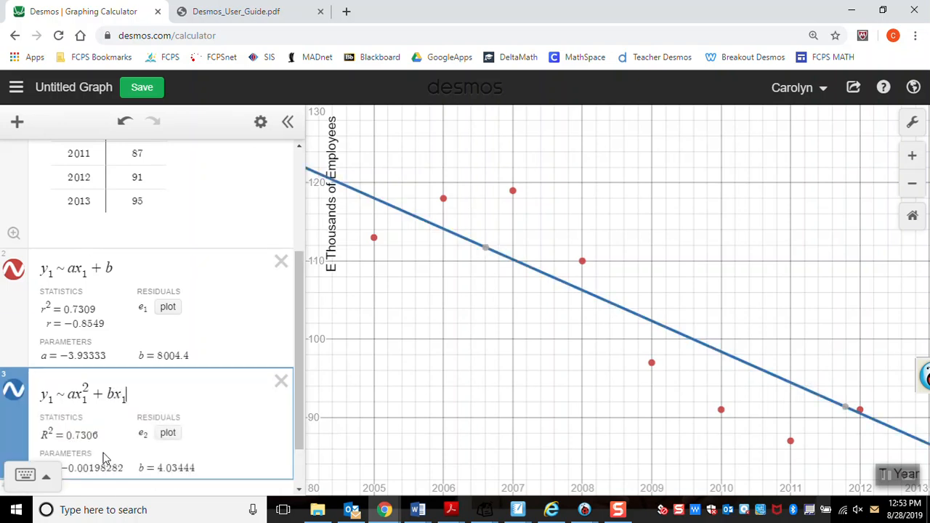
pyautogui.write('+ c')
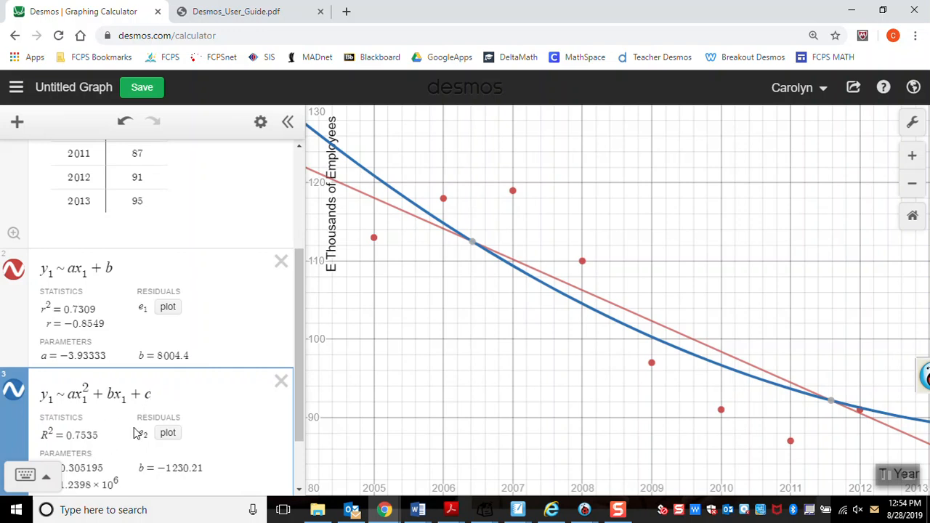
# Step: Add an empty expression below the quadratic regression and hide the linear and quadratic curves on the graph
pyautogui.moveTo(301, 318); pyautogui.dragTo(295, 388)
pyautogui.click(104, 442)
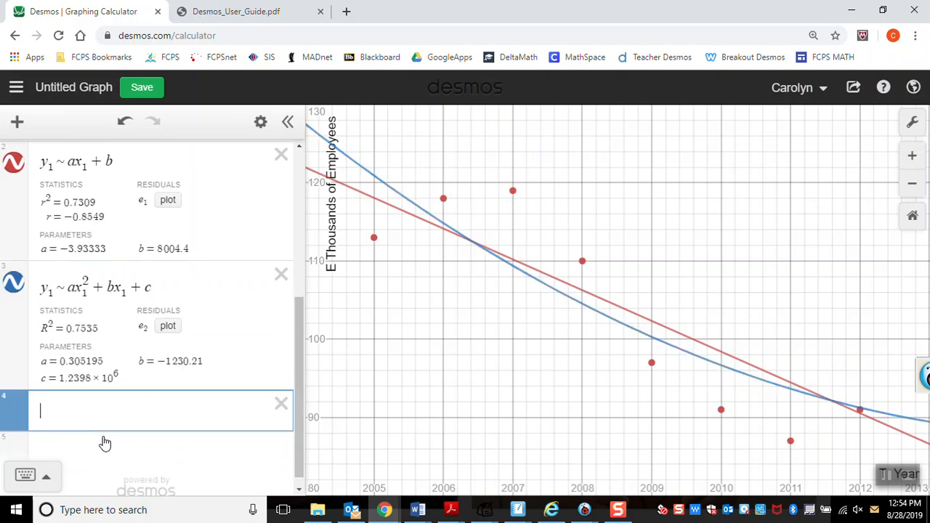
pyautogui.click(12, 164)
pyautogui.click(14, 285)
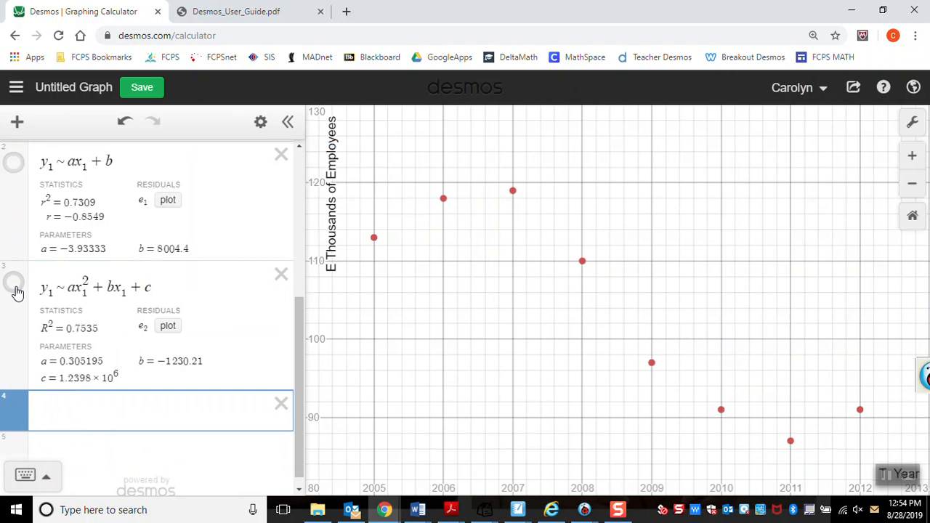
# Step: Start a cubic regression in the empty expression with y₁ ~ ax₁³
pyautogui.click(78, 413)
pyautogui.write('y_')
pyautogui.write('1')
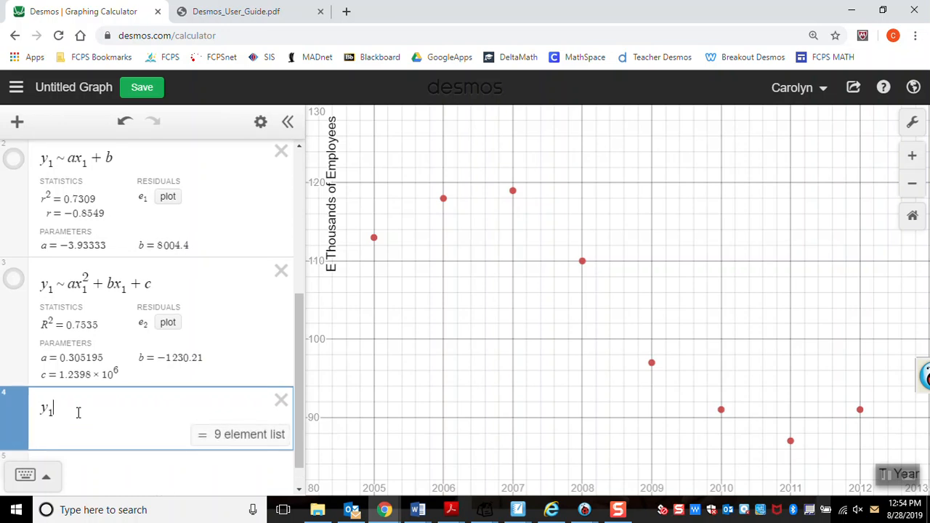
pyautogui.write('~')
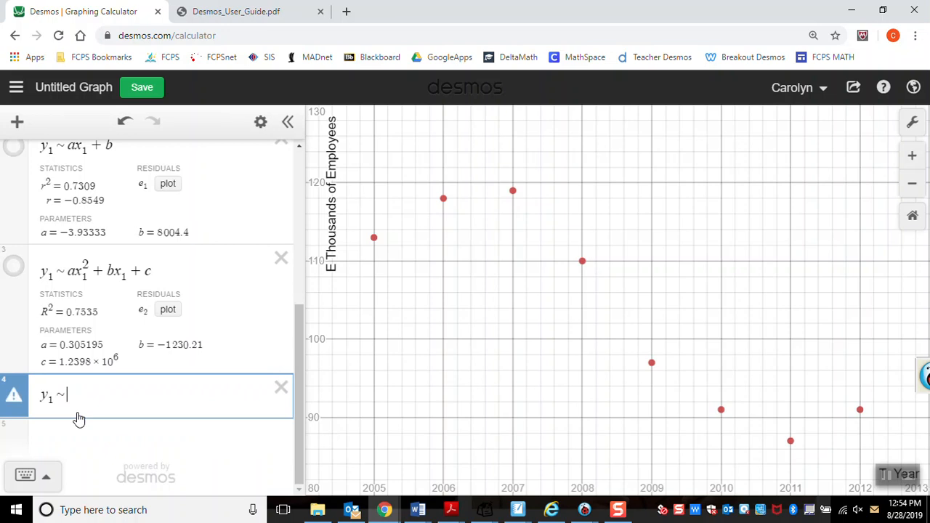
pyautogui.write('ax1')
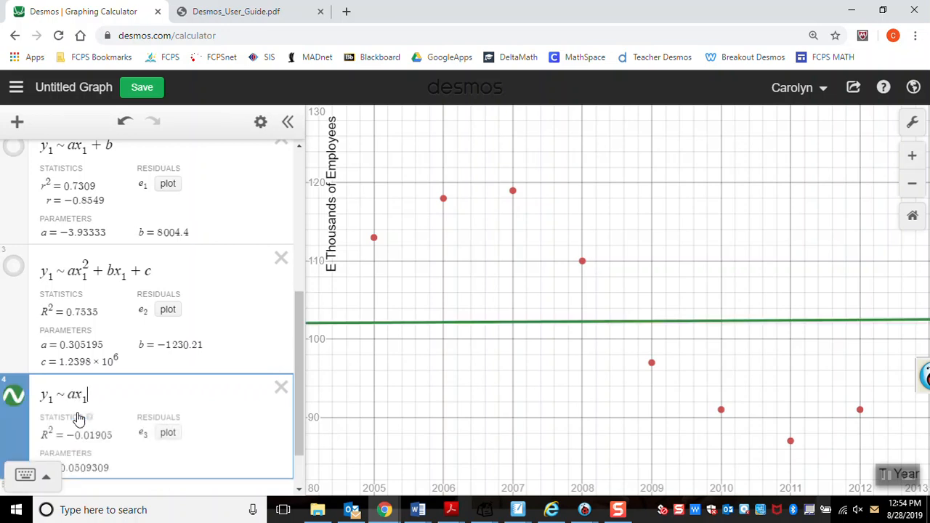
pyautogui.write('^3')
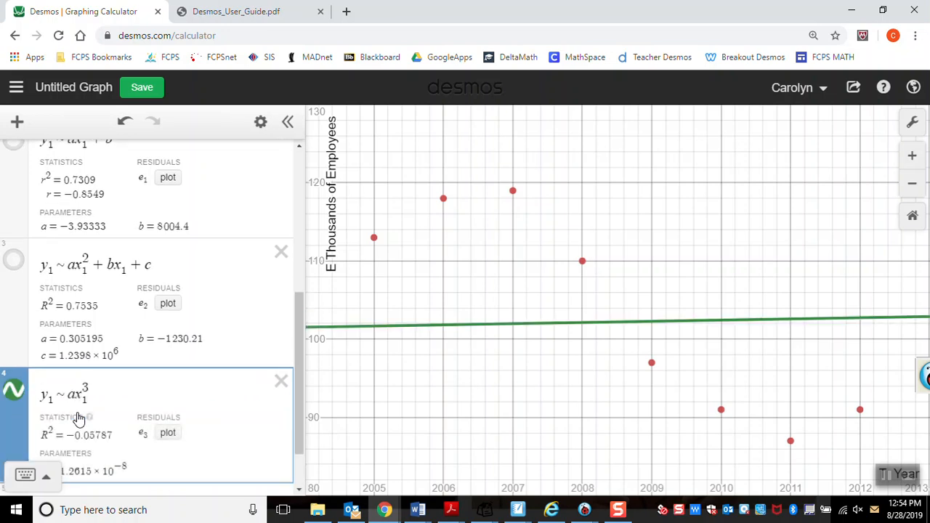
# Step: Complete the cubic regression with + bx₁² + cx₁ + d and bring its statistics and parameters into view
pyautogui.press('Right')
pyautogui.write('+ b')
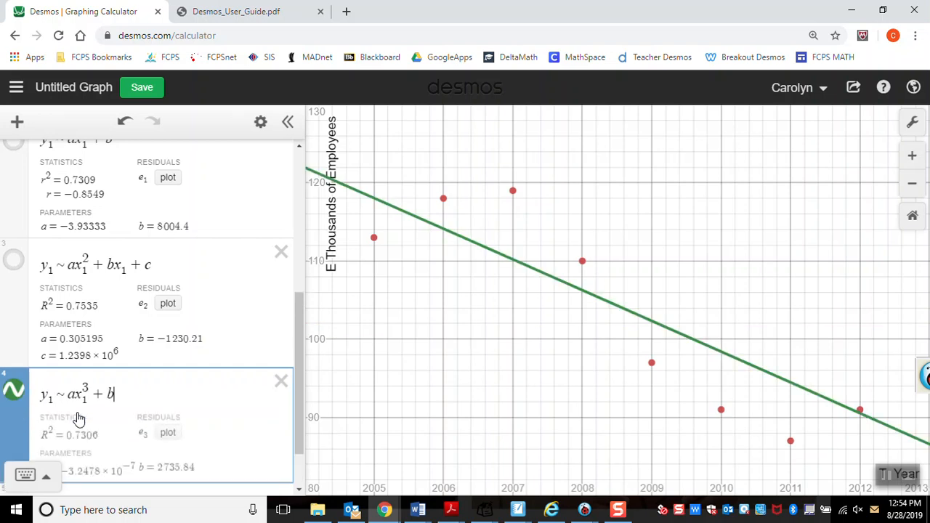
pyautogui.write('x1^')
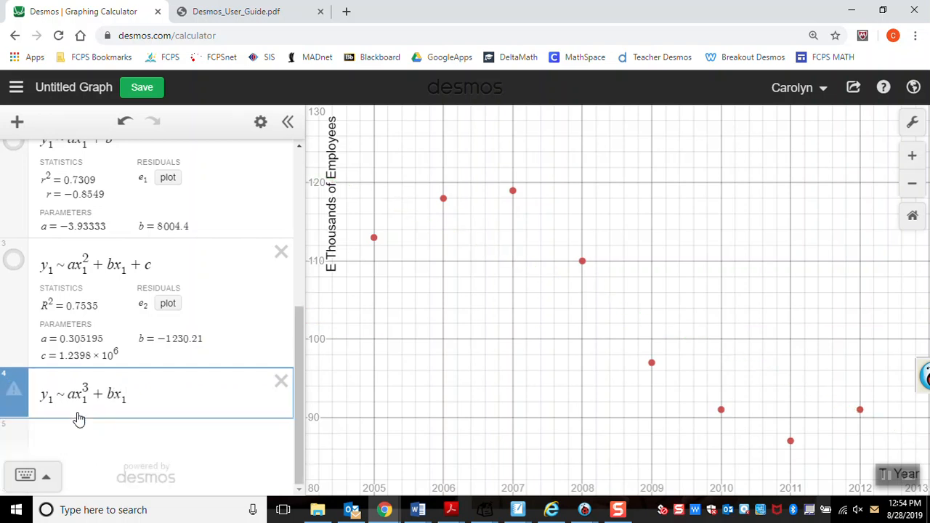
pyautogui.write('2')
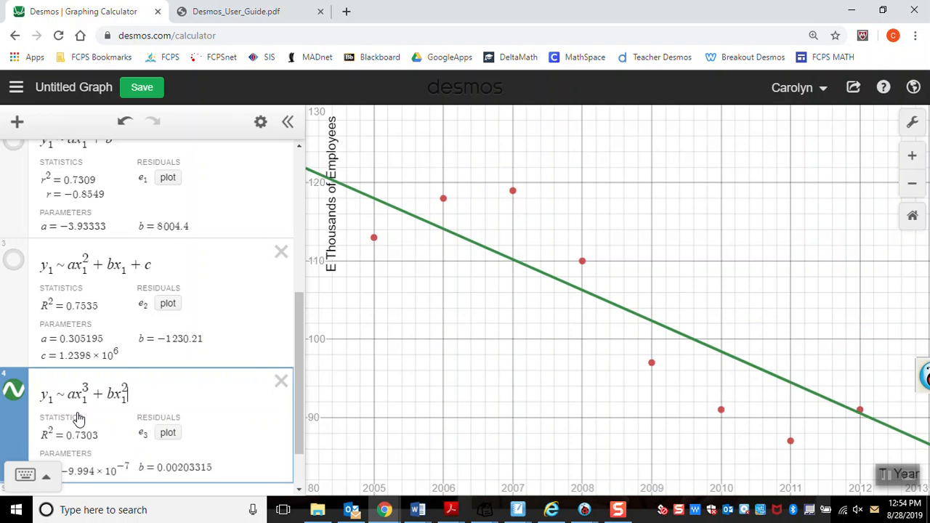
pyautogui.press('Right')
pyautogui.write('+ ')
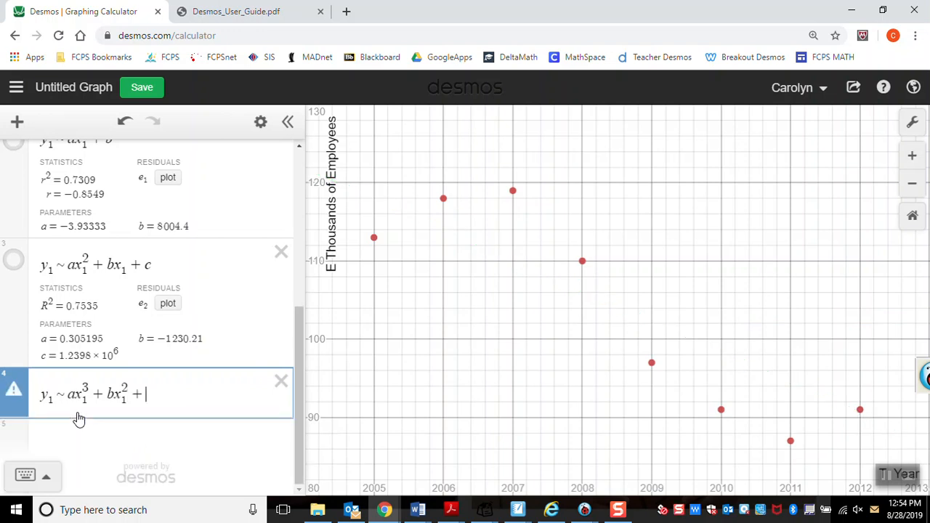
pyautogui.write('cx1 ')
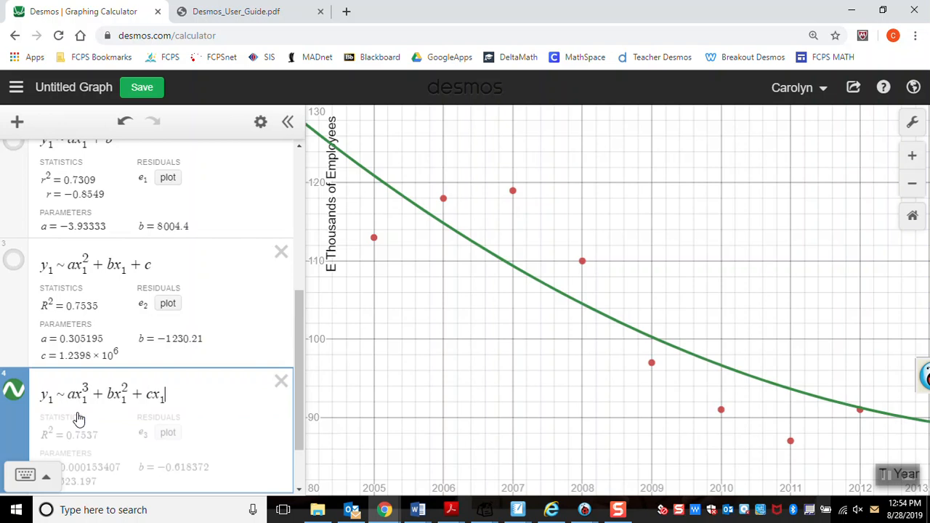
pyautogui.write('+ d')
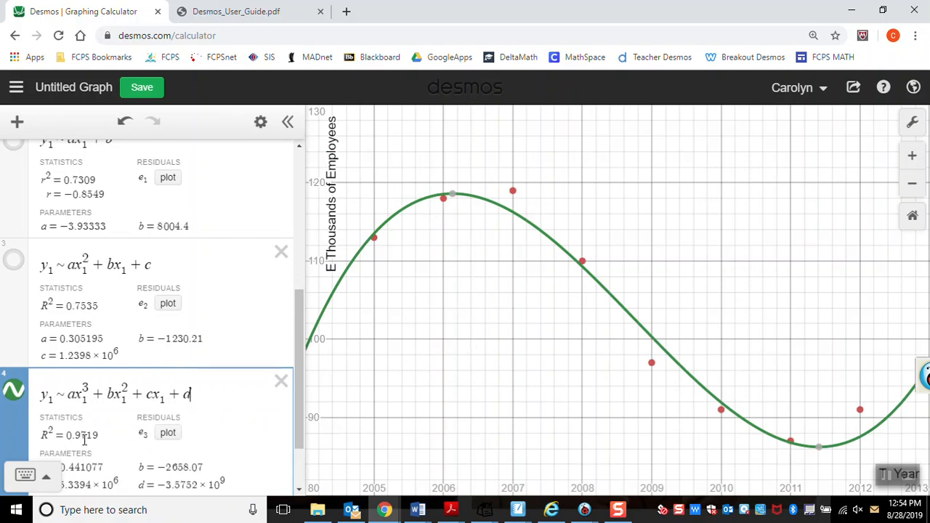
pyautogui.scroll(-2, 302, 390)
pyautogui.moveTo(302, 390); pyautogui.dragTo(299, 414)
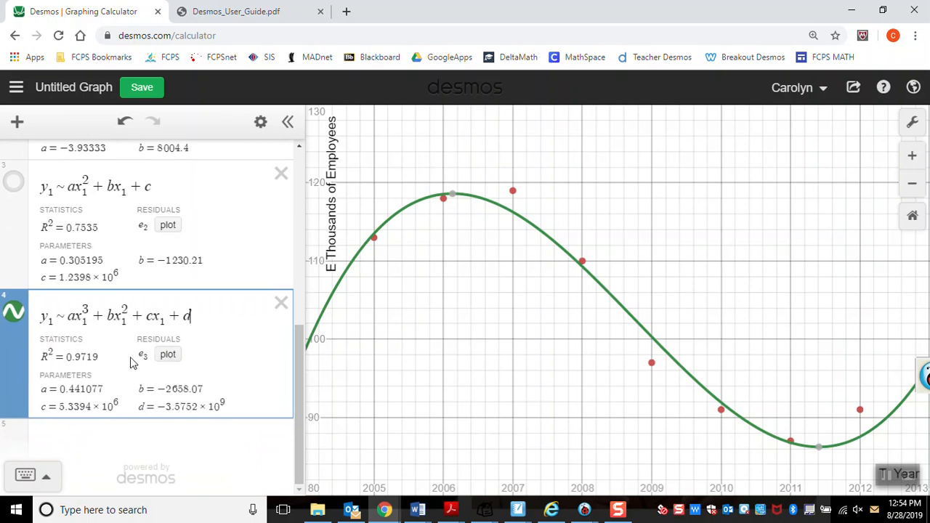
# Step: Start another regression of y₁ in a new expression below the cubic regression, entering only y₁ ~
pyautogui.click(117, 445)
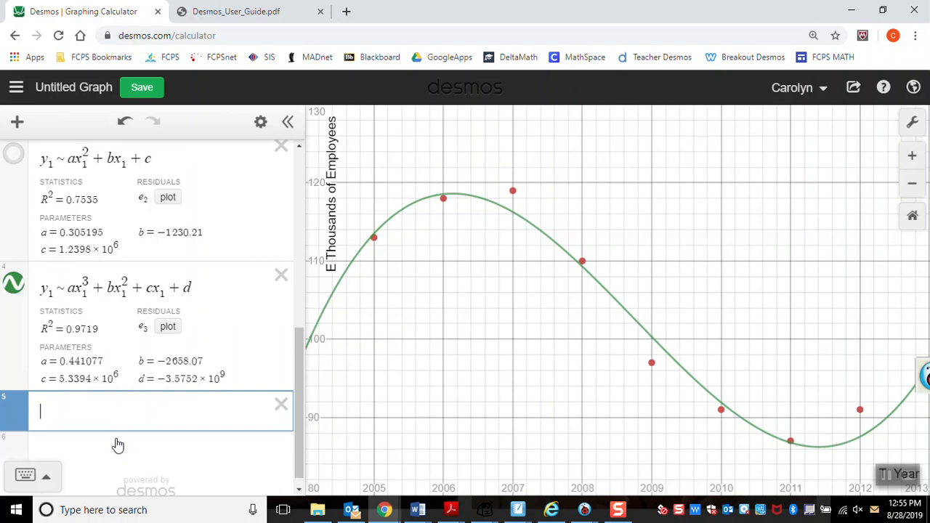
pyautogui.write('e')
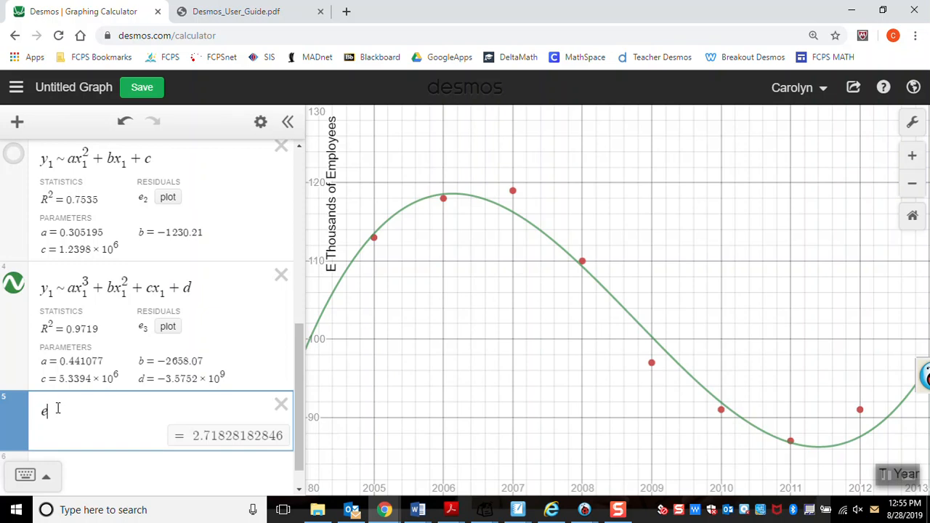
pyautogui.press('BackSpace')
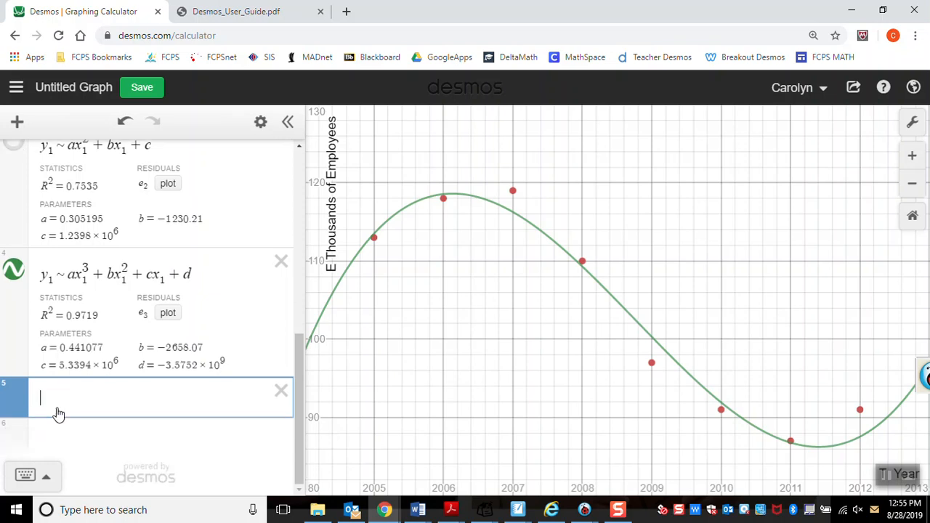
pyautogui.write('y_1 ~')
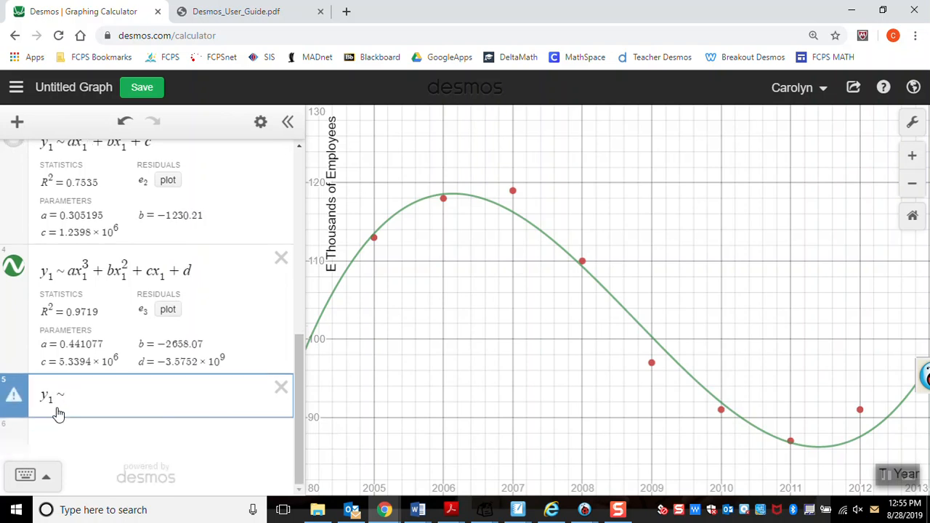
# Step: Copy the right-hand side of the cubic regression, ax₁³ + bx₁² + cx₁ + d, into the new regression
pyautogui.moveTo(220, 272); pyautogui.dragTo(67, 269)
pyautogui.hotkey('ctrl', 'c')
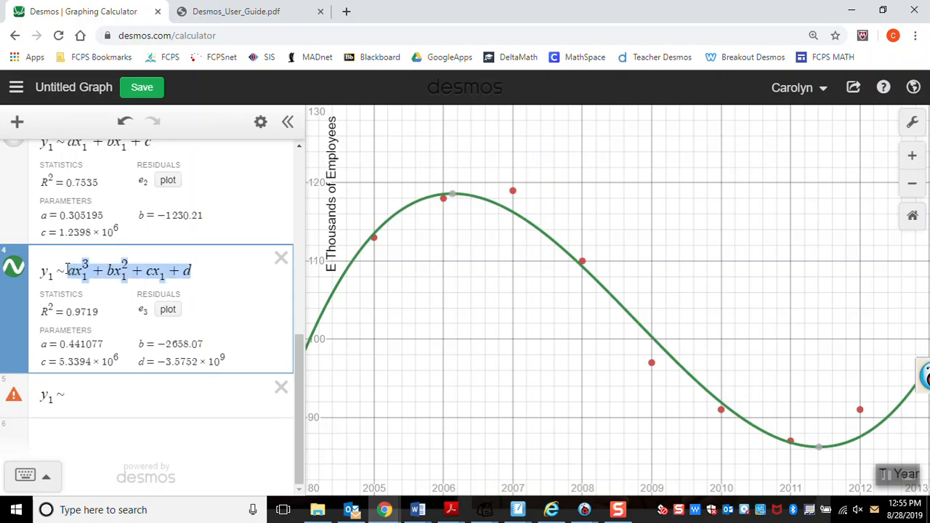
pyautogui.click(90, 395)
pyautogui.hotkey('ctrl', 'v')
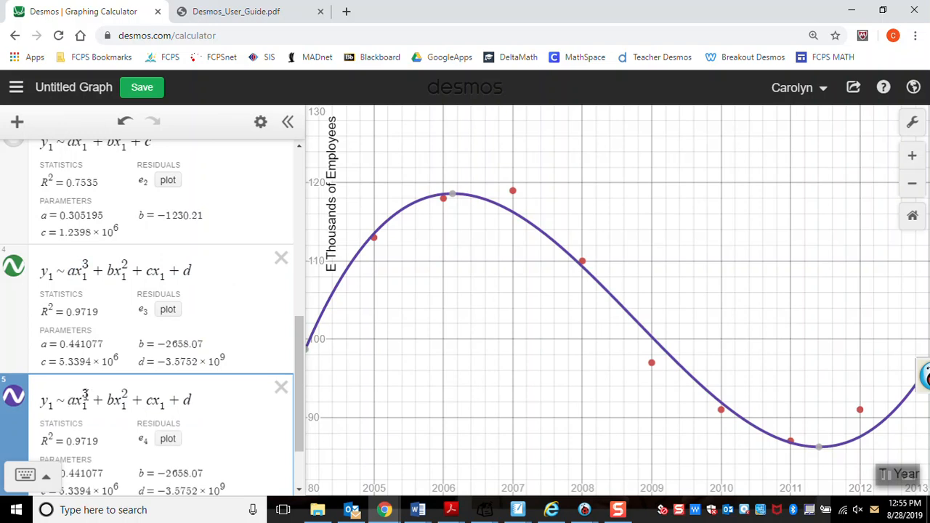
# Step: Raise the exponents in the copied regression so that it reads y₁ ~ ax₁⁴ + bx₁³ + cx₁² + d
pyautogui.click(85, 394)
pyautogui.press('BackSpace')
pyautogui.write('4')
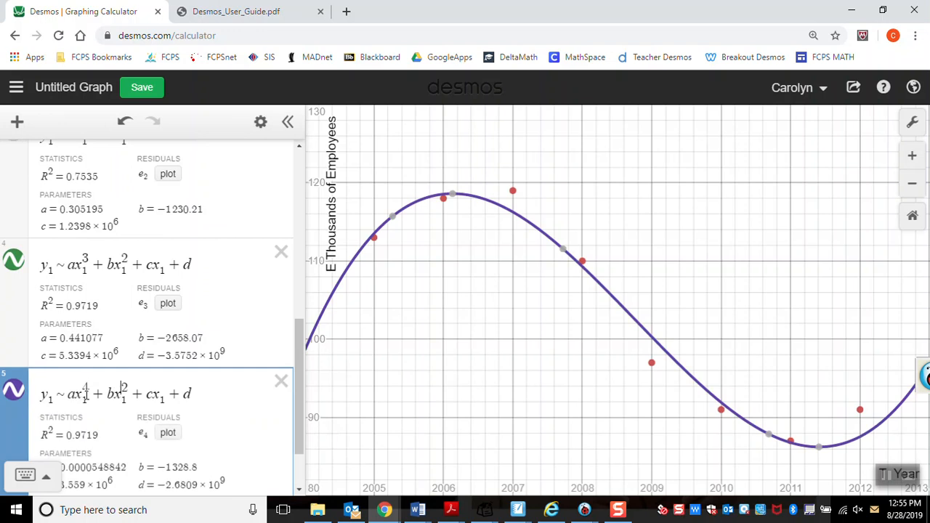
pyautogui.press('BackSpace')
pyautogui.write('3')
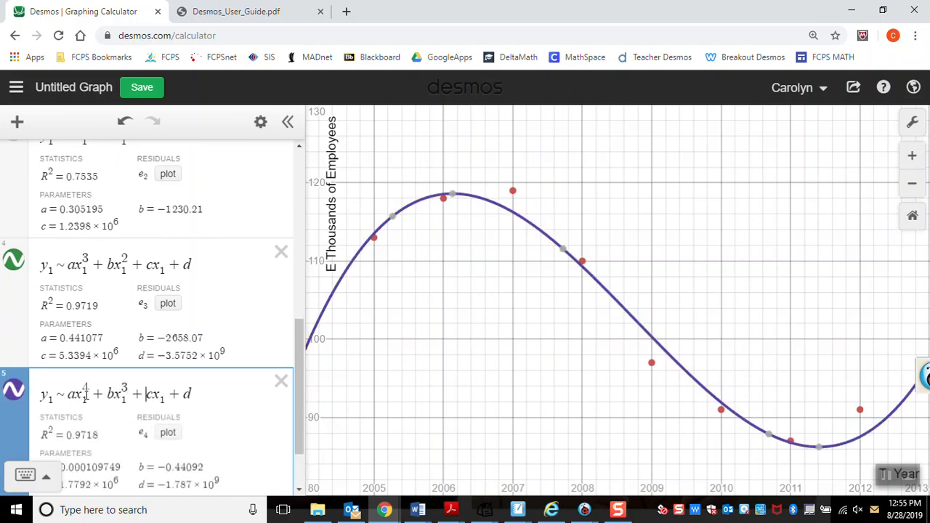
pyautogui.write('^2')
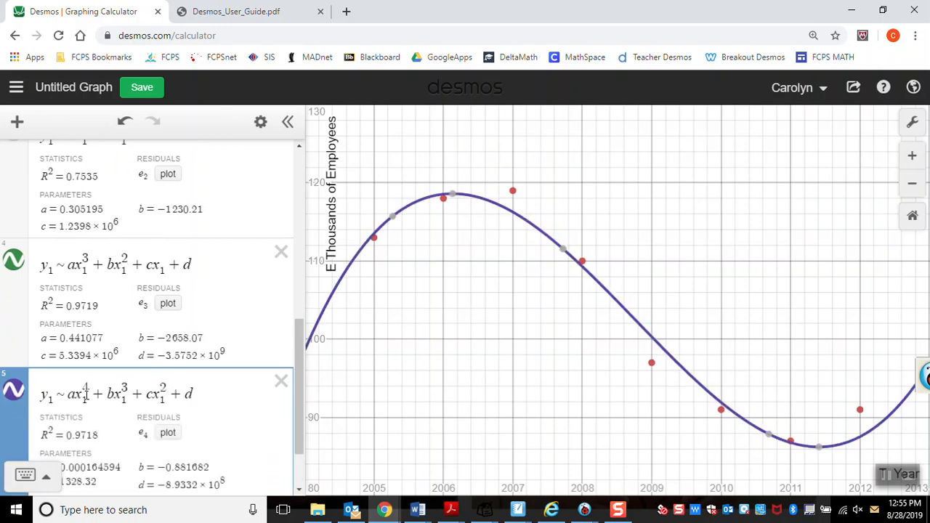
pyautogui.write('x')
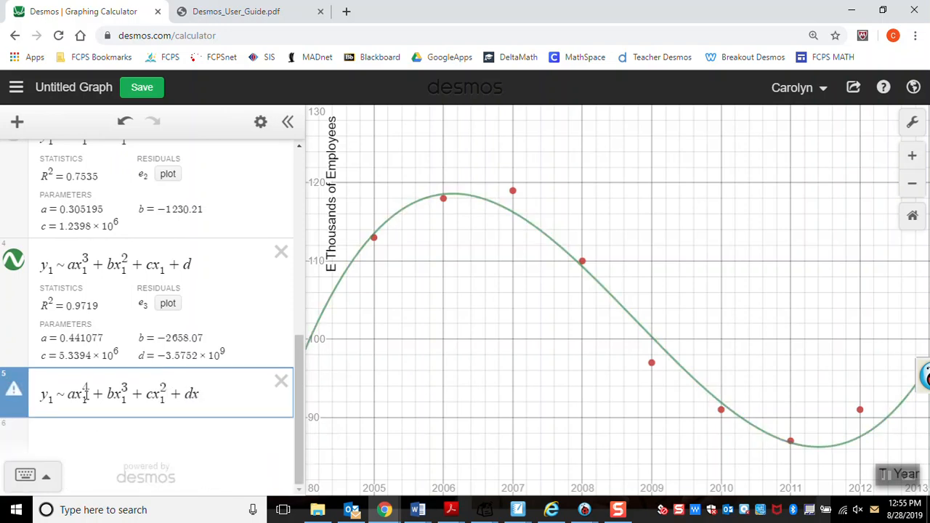
pyautogui.write('1+e')
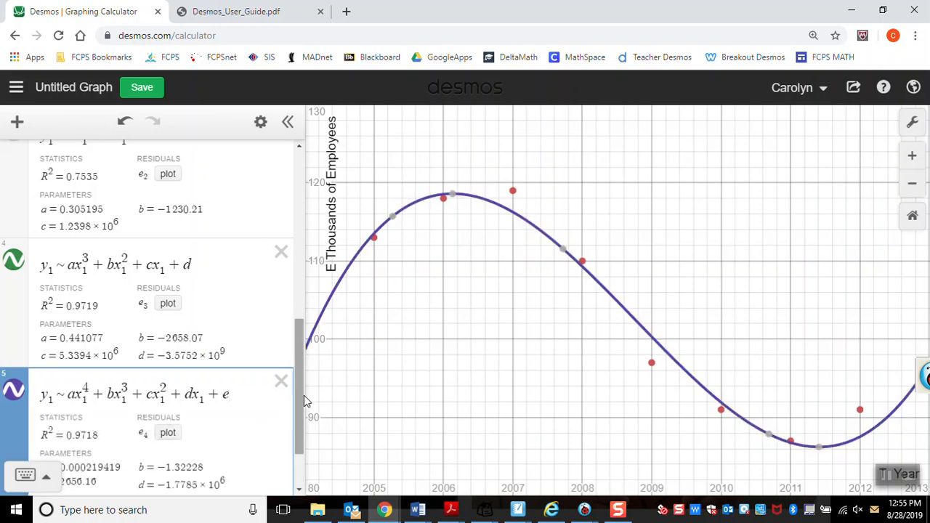
# Step: Complete the quartic regression with dx₁ + f, using f instead of e as the constant, and bring its statistics and parameters into view
pyautogui.moveTo(295, 400); pyautogui.dragTo(301, 429)
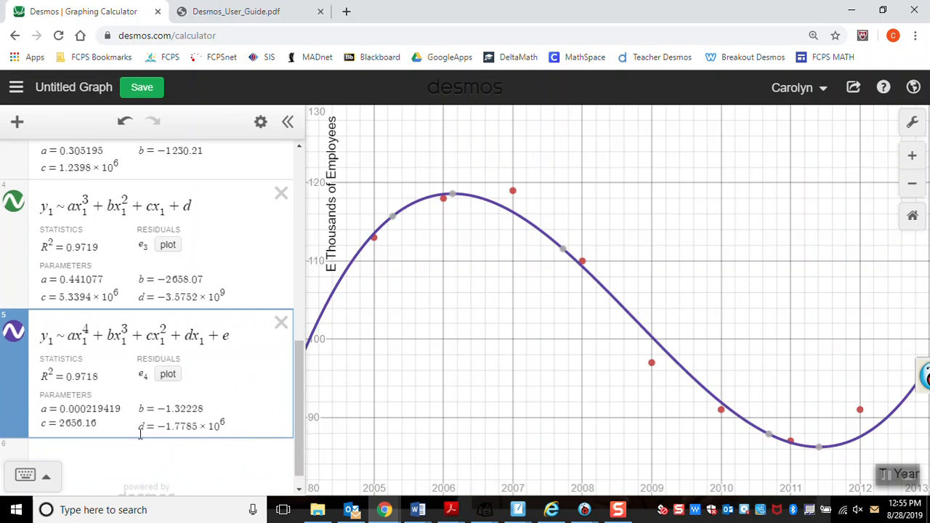
pyautogui.press('BackSpace')
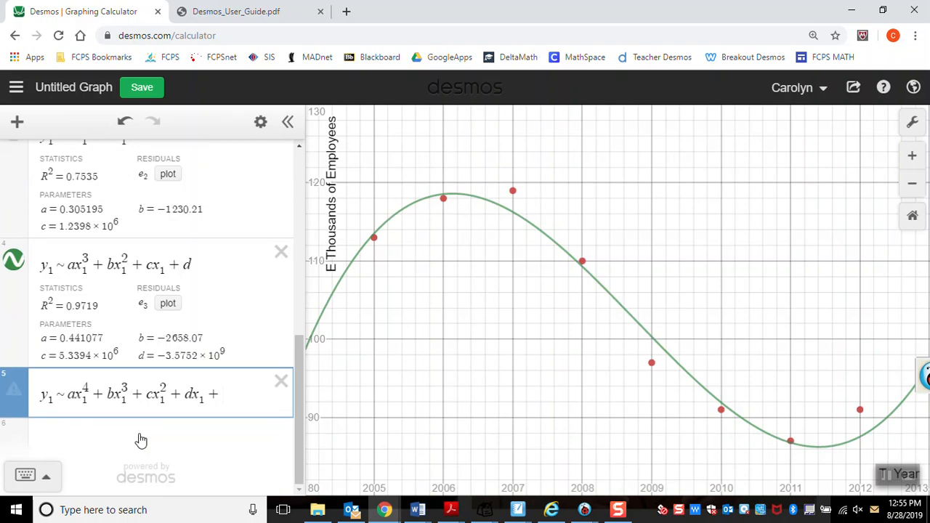
pyautogui.write('f')
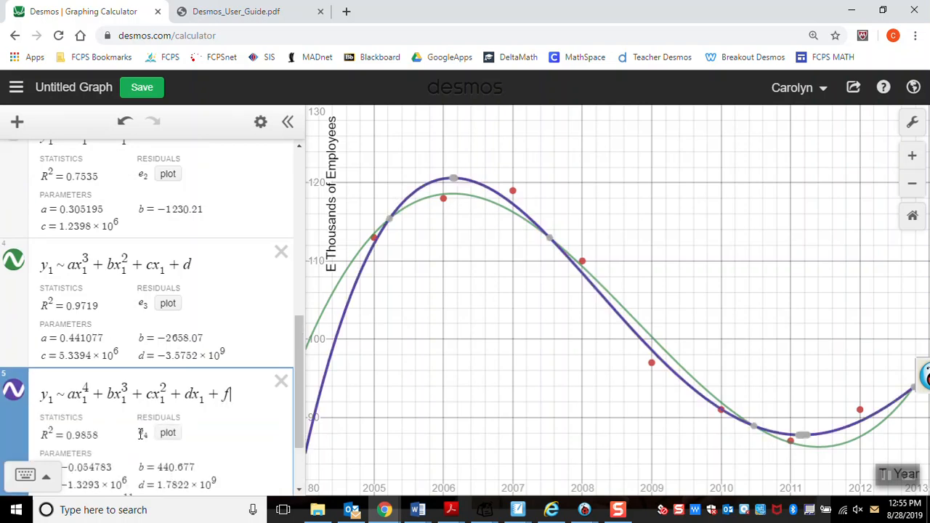
pyautogui.moveTo(300, 332); pyautogui.dragTo(296, 371)
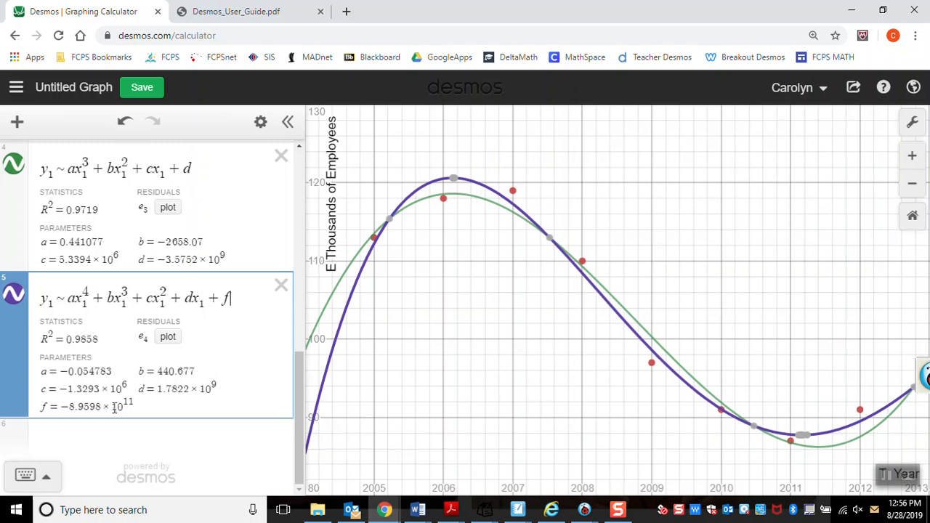
# Step: Hide the curve of the quartic regression
pyautogui.click(619, 511)
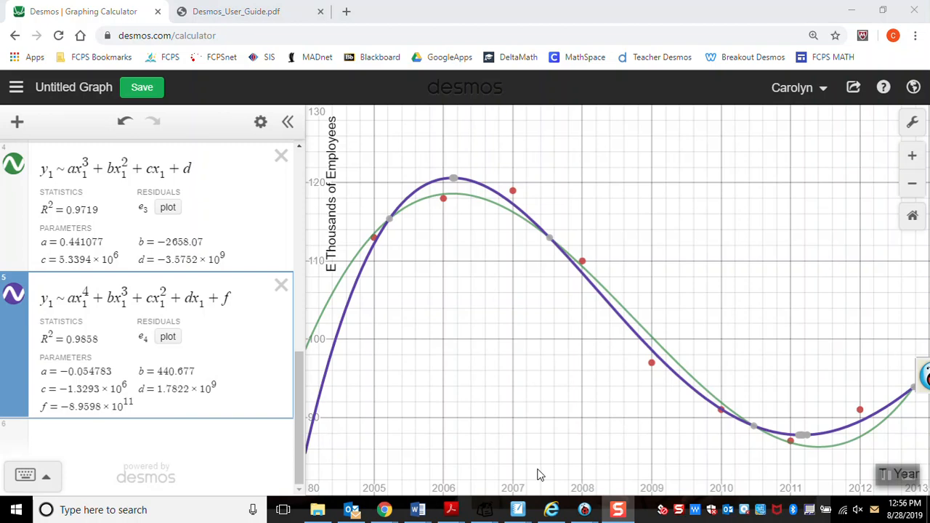
pyautogui.click(14, 295)
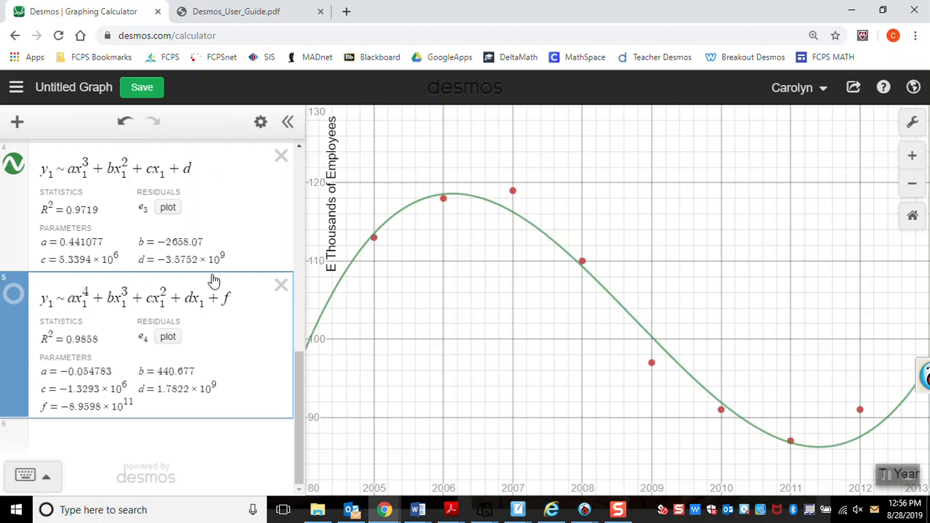
pyautogui.click(618, 512)
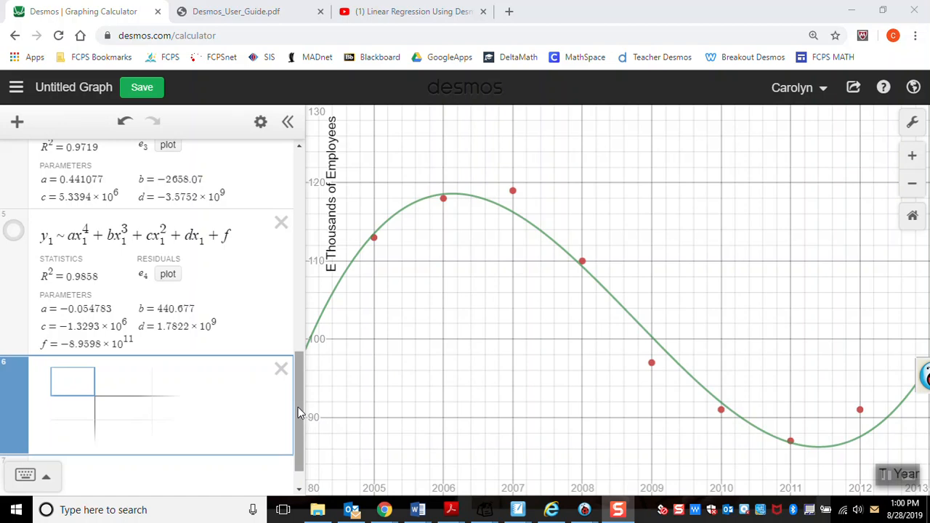
# Step: Delete the quadratic, quartic and linear regressions, keeping only the cubic one
pyautogui.click(262, 229)
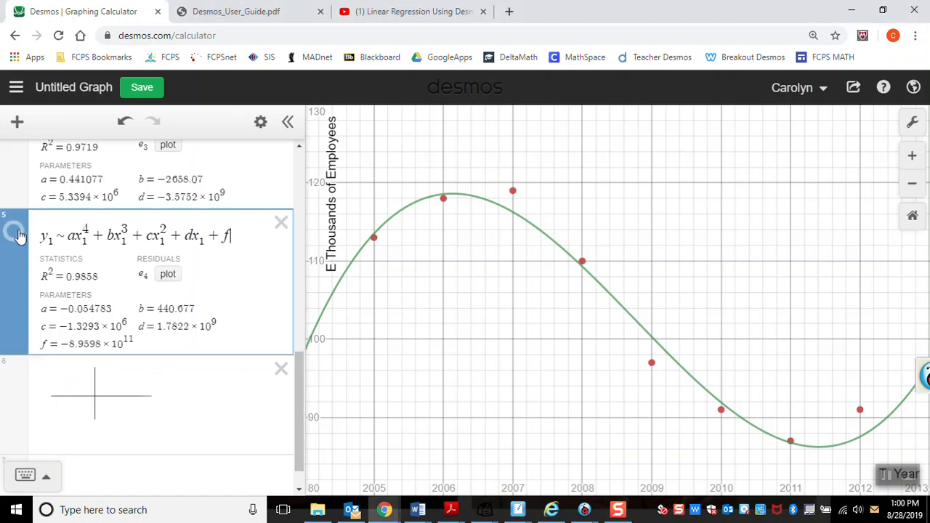
pyautogui.moveTo(13, 236); pyautogui.dragTo(28, 483)
pyautogui.scroll(1, 48, 367)
pyautogui.scroll(2, 48, 363)
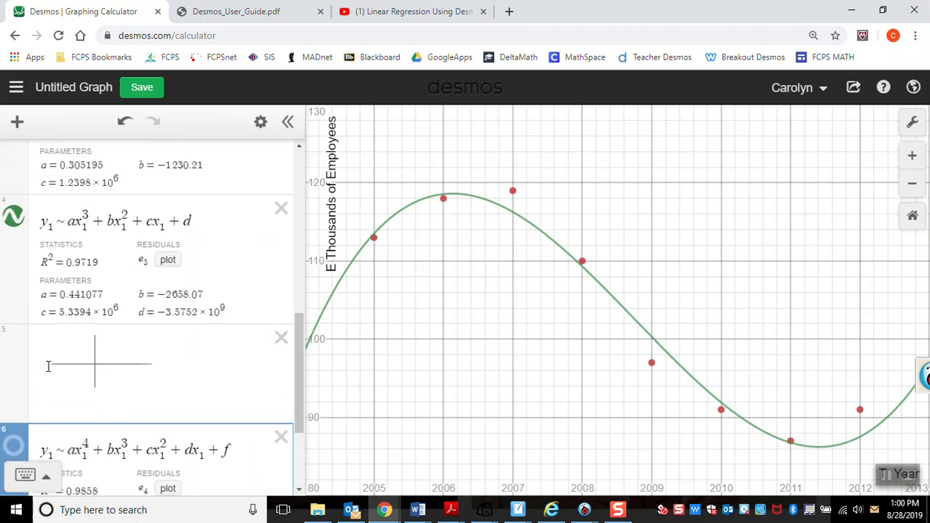
pyautogui.scroll(1, 47, 341)
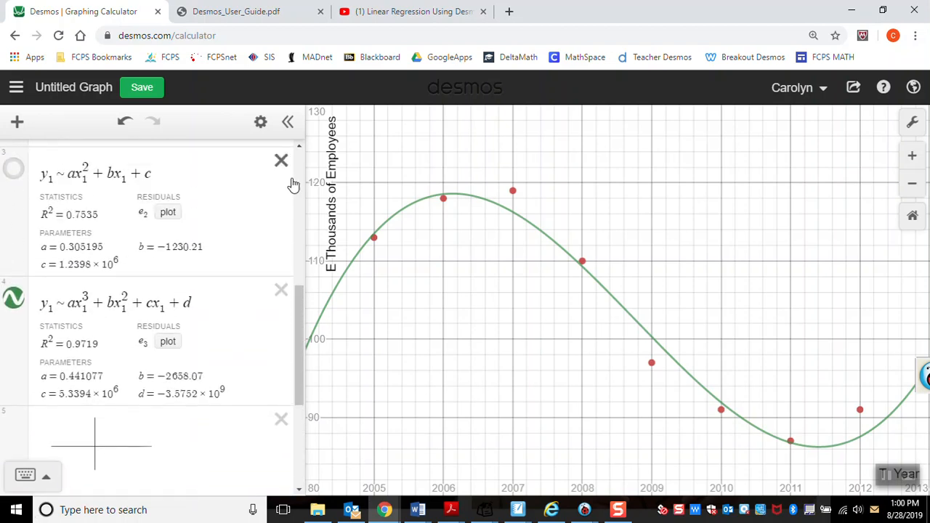
pyautogui.click(281, 161)
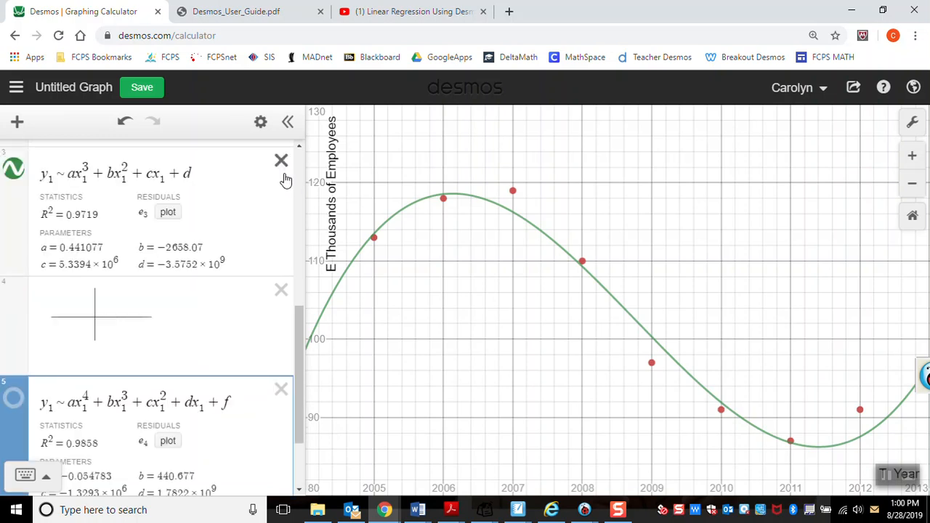
pyautogui.click(281, 392)
pyautogui.scroll(3, 300, 364)
pyautogui.click(281, 302)
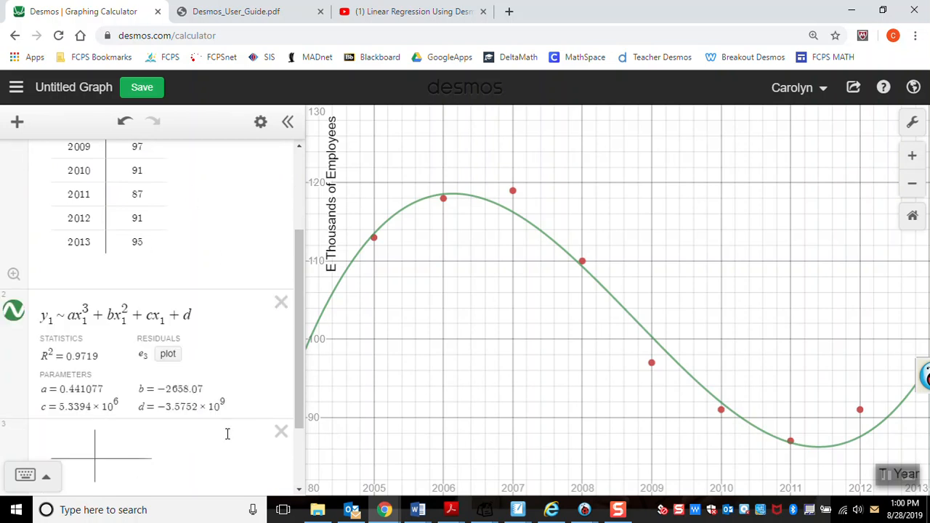
# Step: Delete the empty table below the cubic regression
pyautogui.moveTo(301, 304); pyautogui.dragTo(296, 384)
pyautogui.click(166, 344)
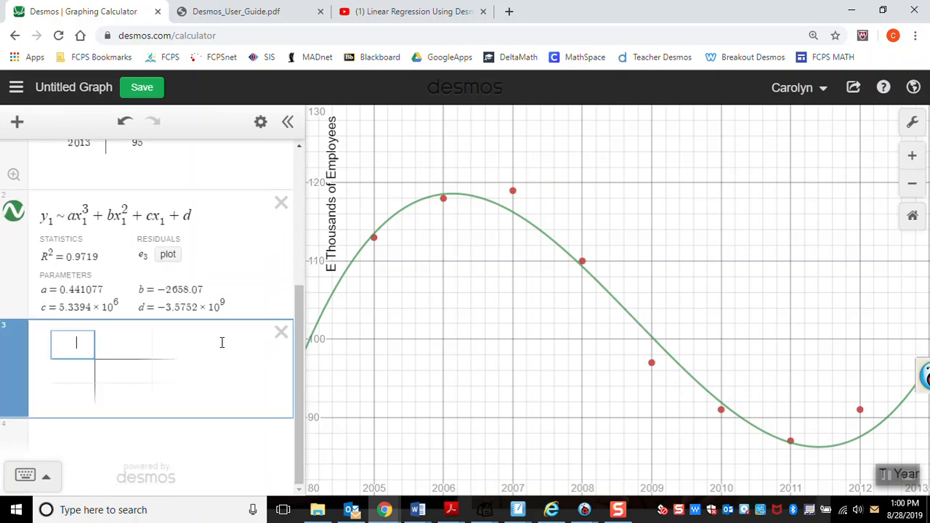
pyautogui.click(281, 332)
# Step: Start an equation below the cubic regression with its first fitted term, y = .441077x³
pyautogui.click(47, 435)
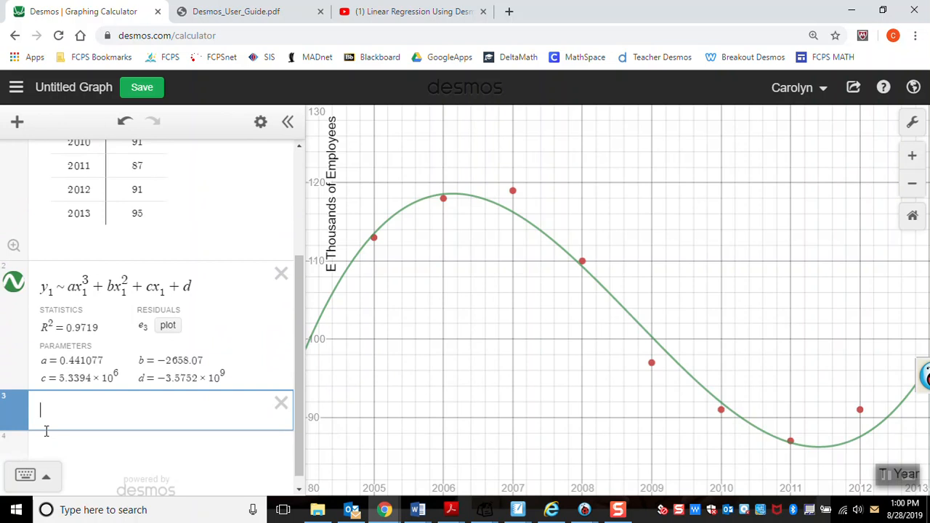
pyautogui.write('y=')
pyautogui.write('.441077')
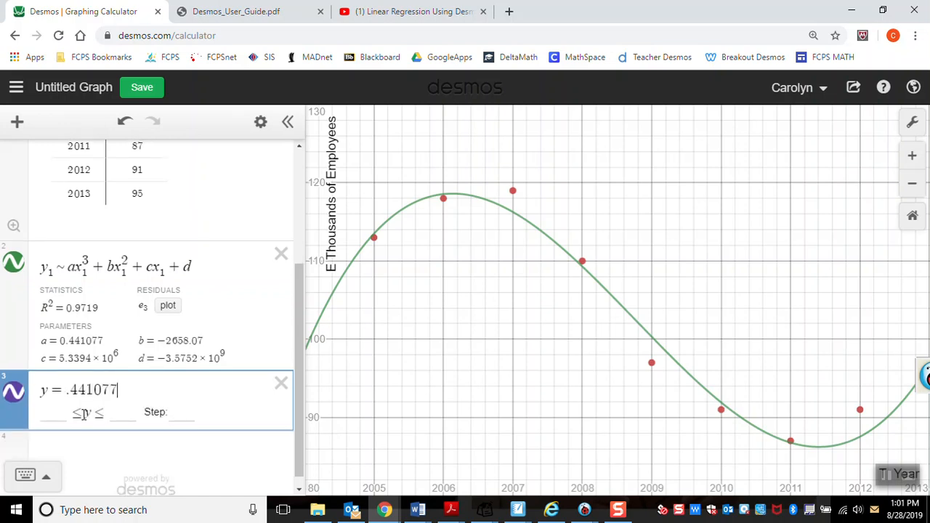
pyautogui.write('x')
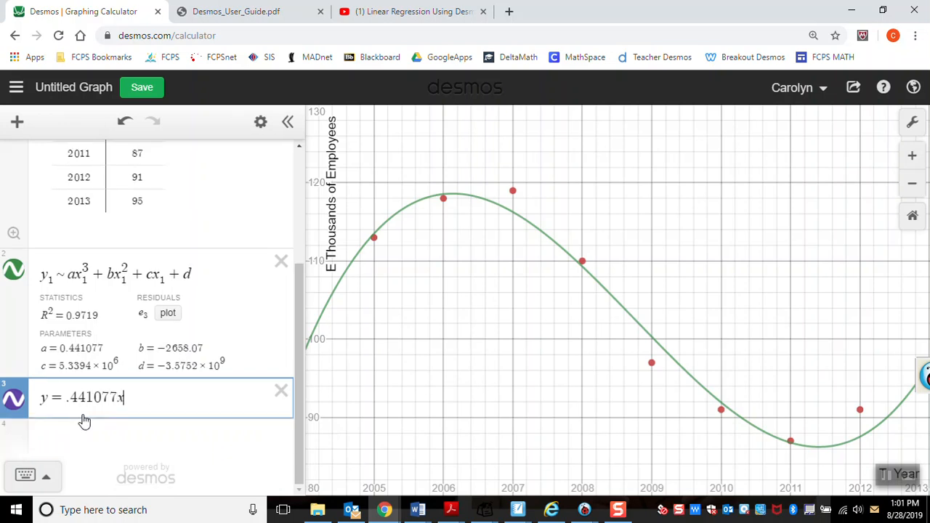
pyautogui.write('^3')
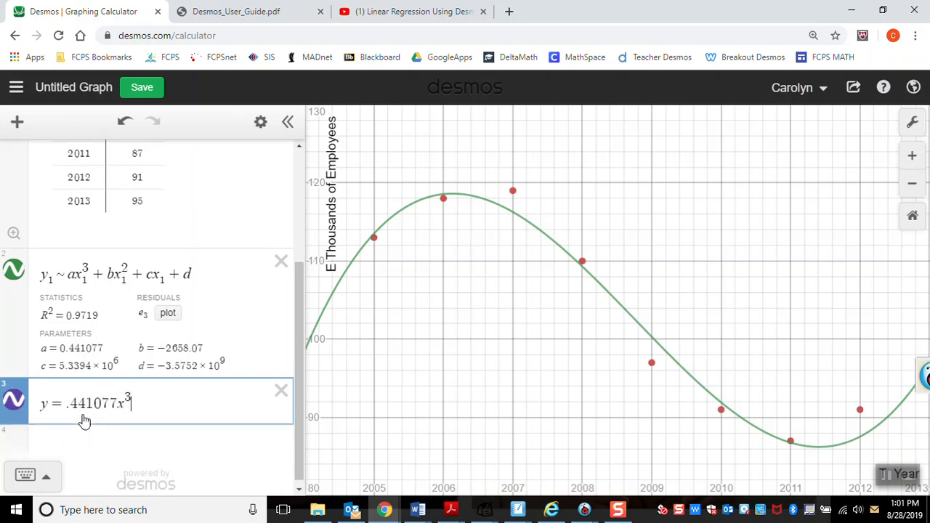
pyautogui.write('+')
pyautogui.write('-2')
pyautogui.write('65')
pyautogui.write('8.07')
pyautogui.write('x')
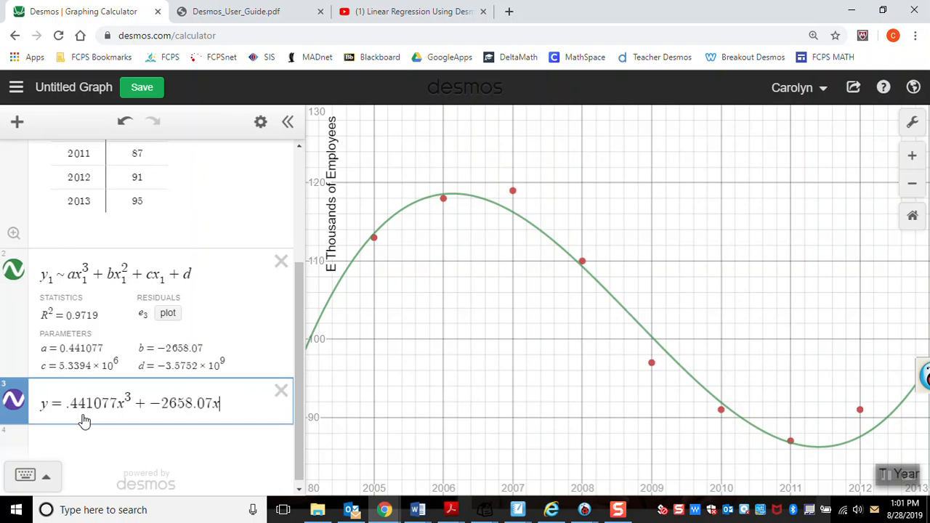
pyautogui.write('^2+5.3394')
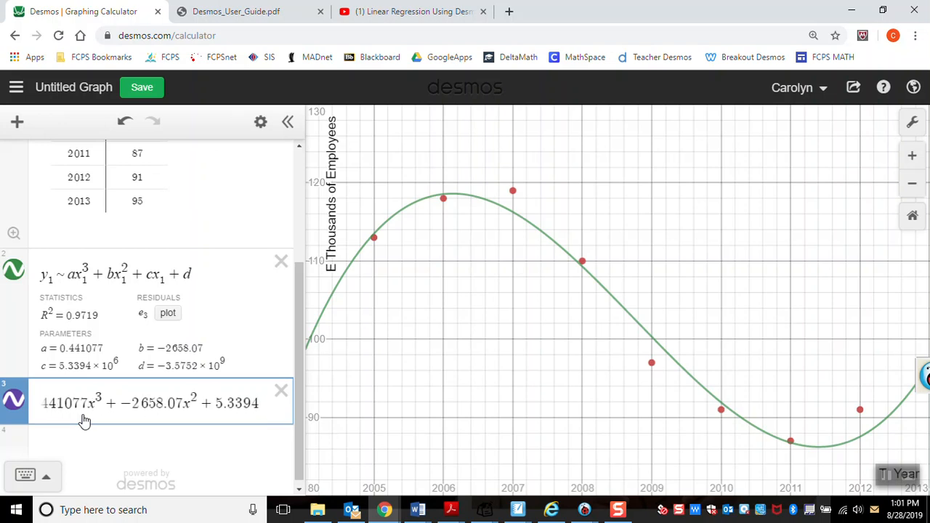
pyautogui.write('*10')
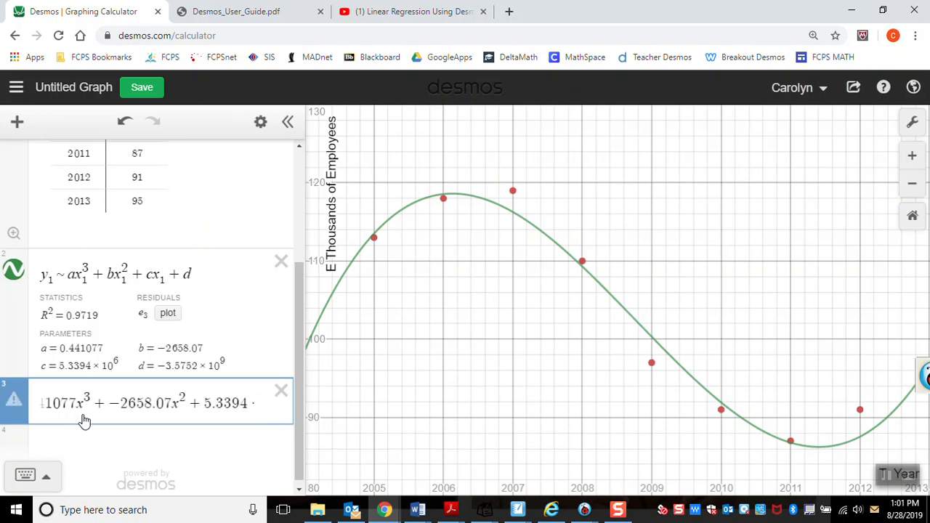
pyautogui.write('^6')
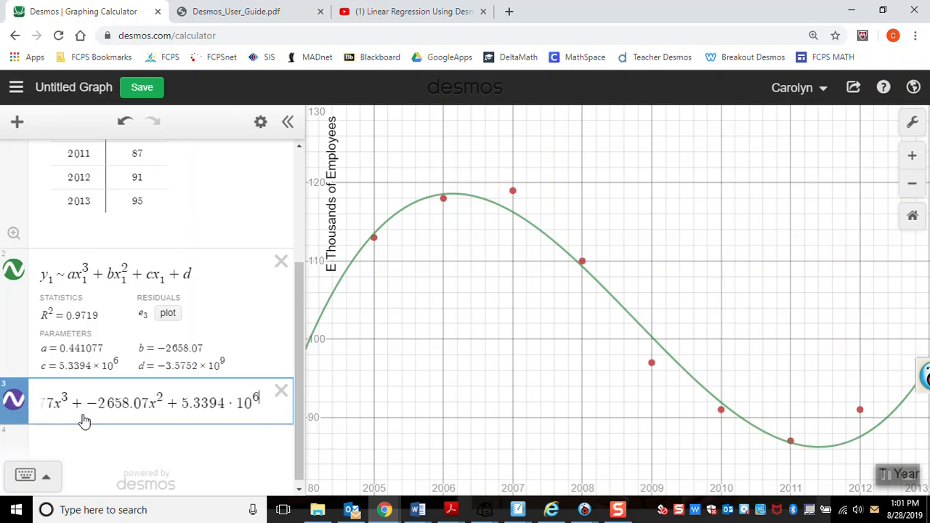
pyautogui.write('x')
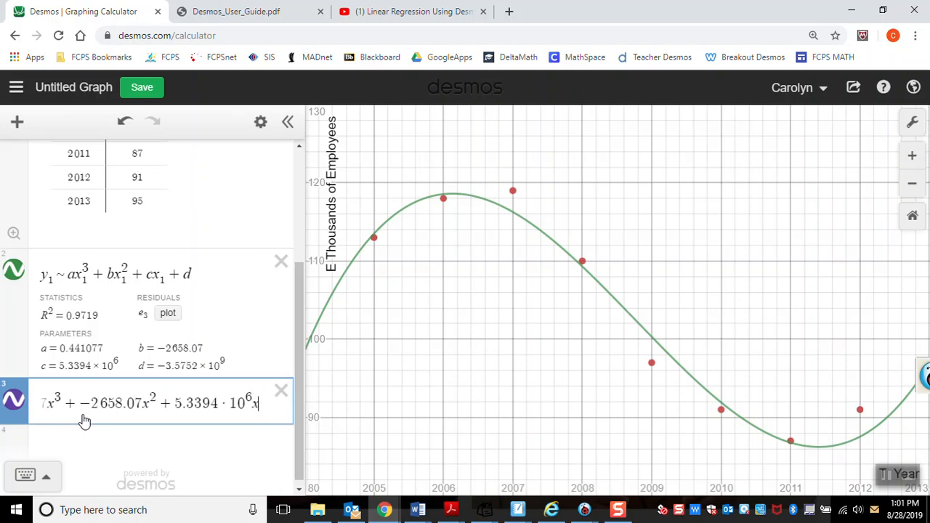
pyautogui.write('+')
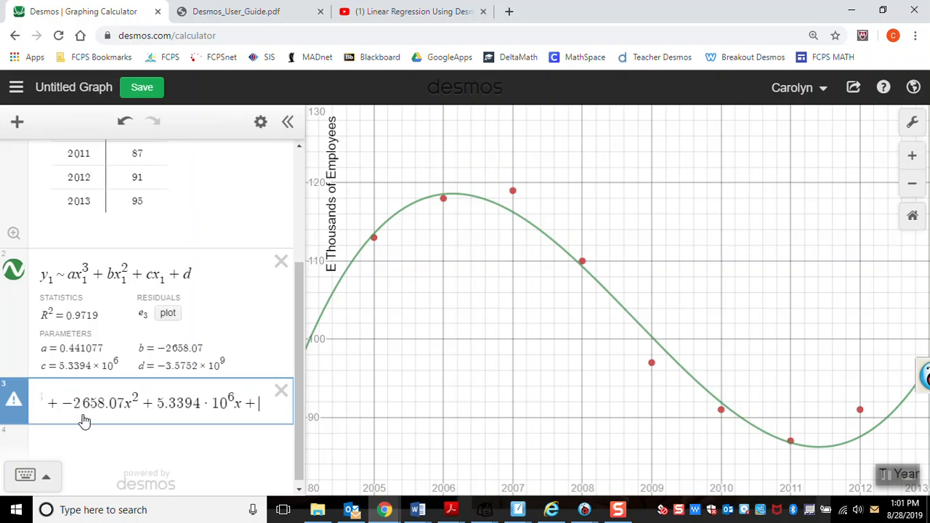
pyautogui.write('-')
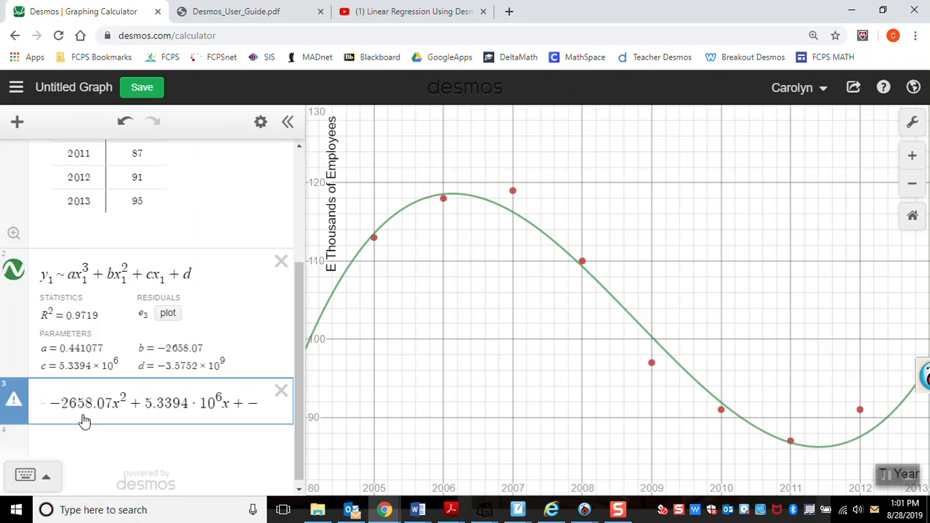
pyautogui.write('3.')
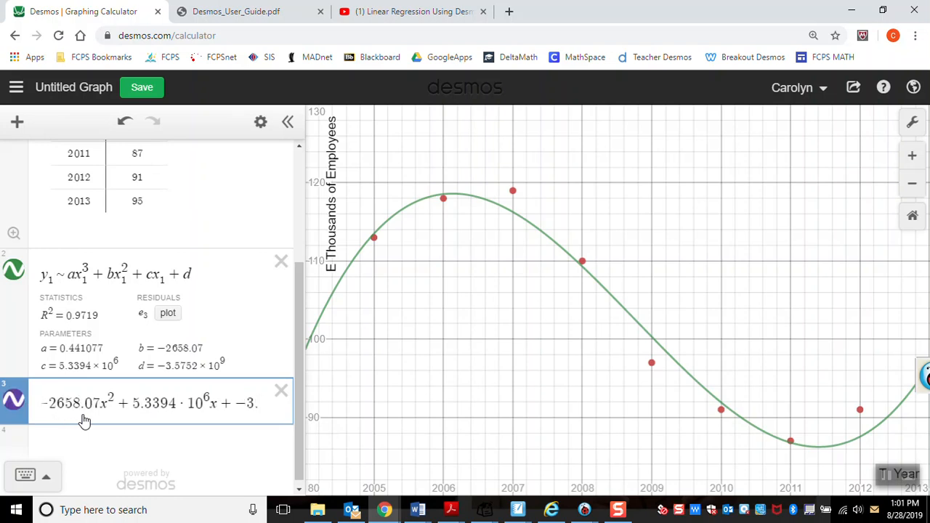
pyautogui.write('57')
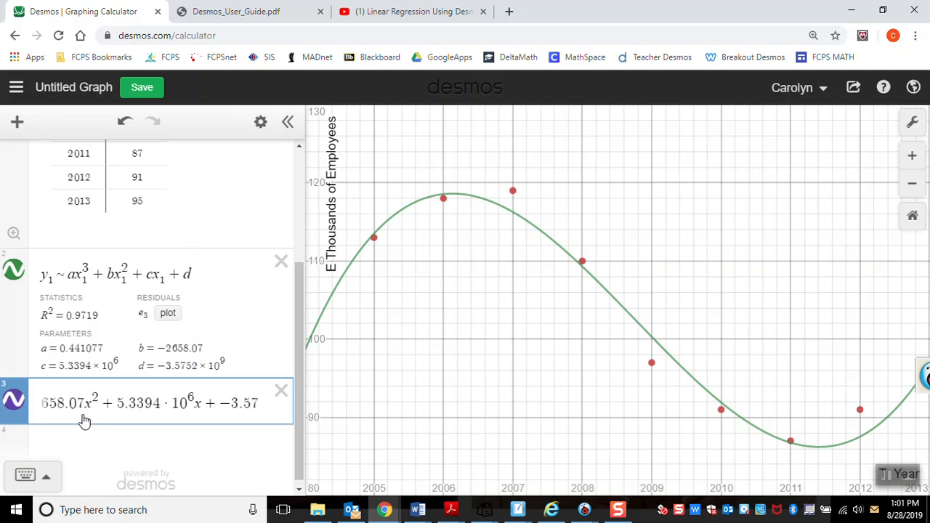
pyautogui.write('52')
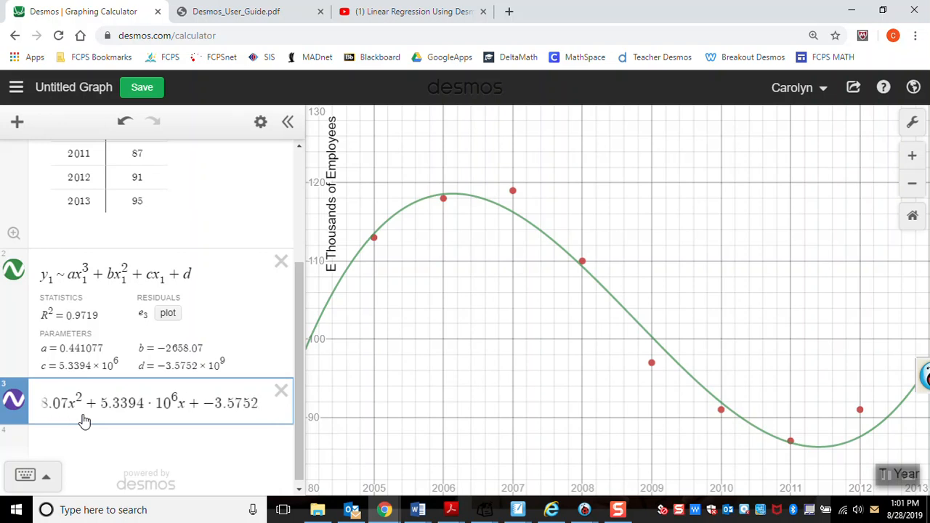
pyautogui.write('*1')
pyautogui.write('0')
pyautogui.write('^9')
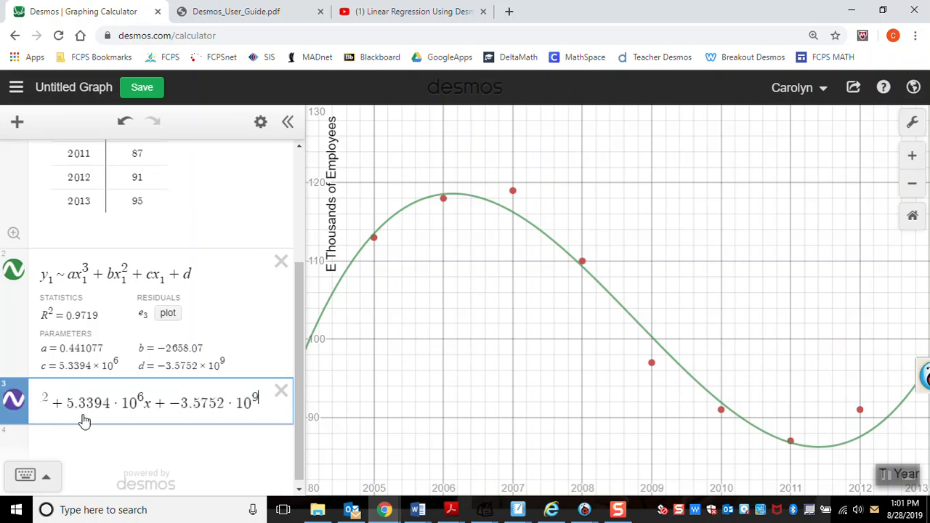
# Step: Finish the equation with the constant term + −3.5752 · 10⁹ and leave it for the blank expression below
pyautogui.click(167, 446)
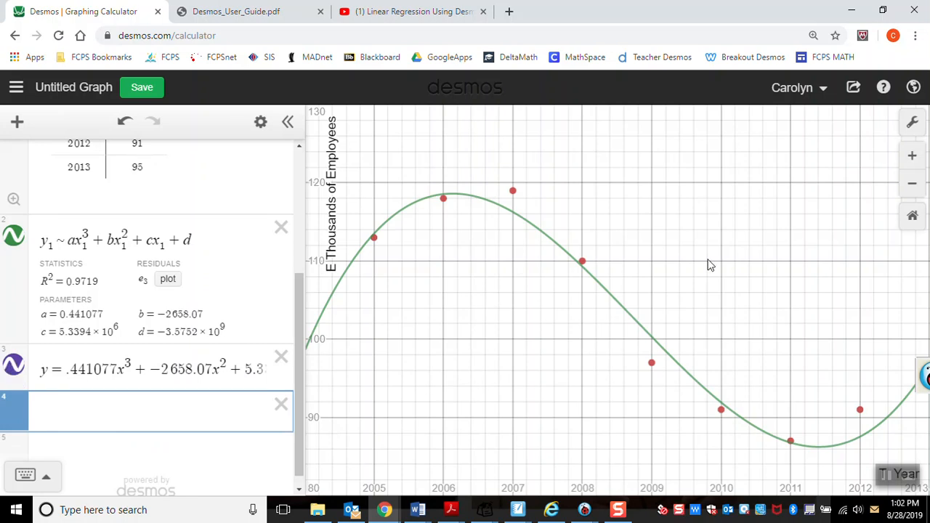
# Step: Zoom out and shift the graph to examine the cubic over a wider range, and check the curve style of the entered equation
pyautogui.scroll(-3, 717, 253)
pyautogui.scroll(-5, 718, 253)
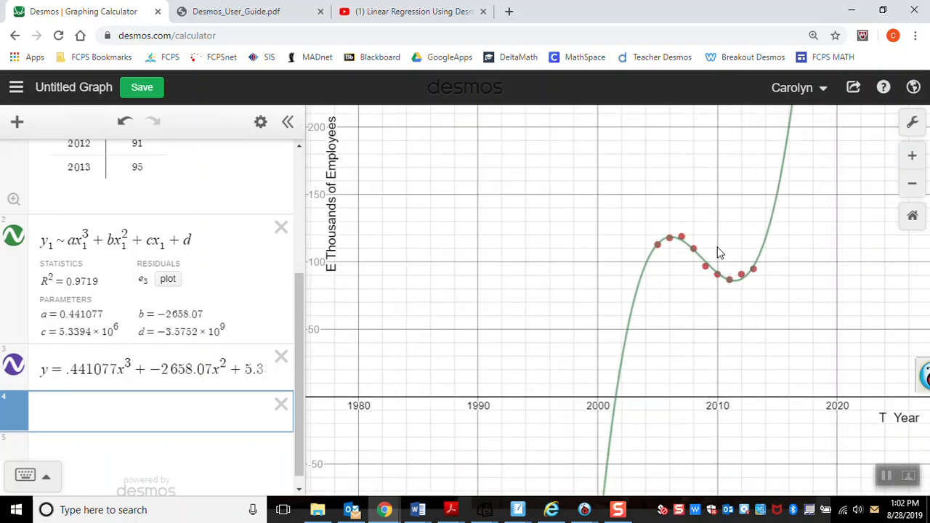
pyautogui.moveTo(696, 197); pyautogui.dragTo(579, 259)
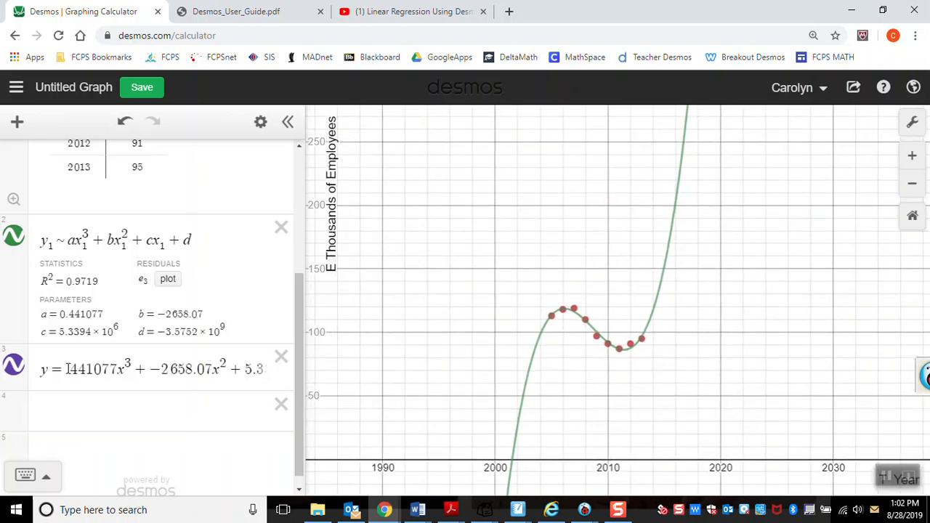
pyautogui.click(14, 367)
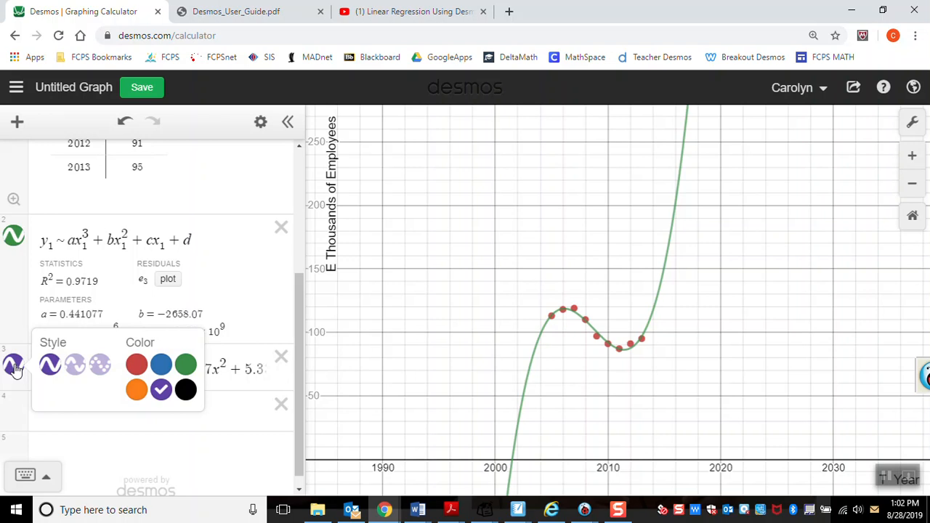
pyautogui.click(14, 367)
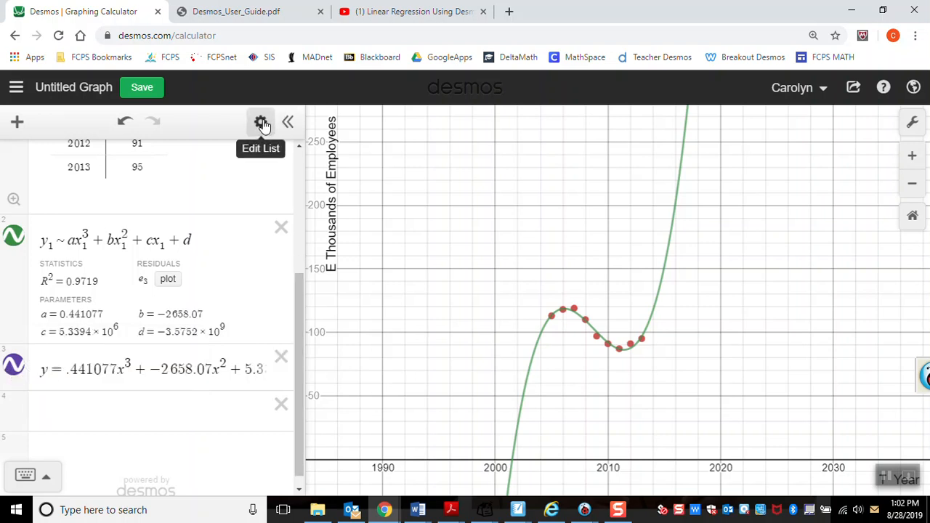
# Step: Switch to the YouTube video "Linear Regression Using Desmos", play the part around 3:56 on converting an equation to a table, and return to Desmos
pyautogui.click(184, 372)
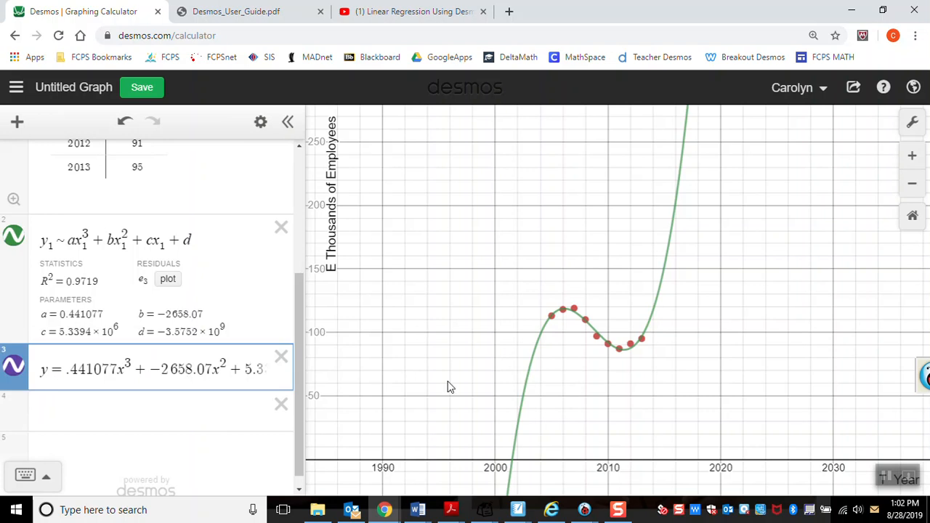
pyautogui.click(617, 511)
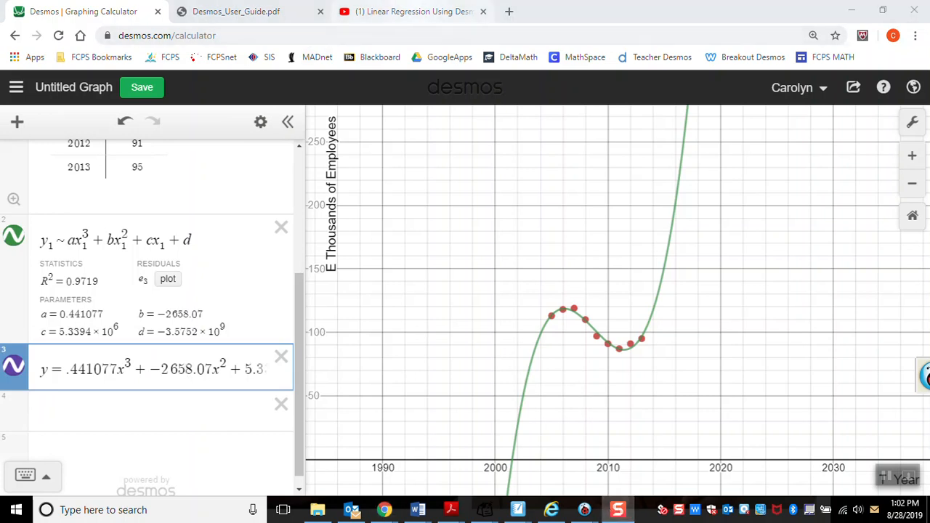
pyautogui.click(407, 11)
pyautogui.click(92, 391)
pyautogui.moveTo(379, 383); pyautogui.dragTo(351, 384)
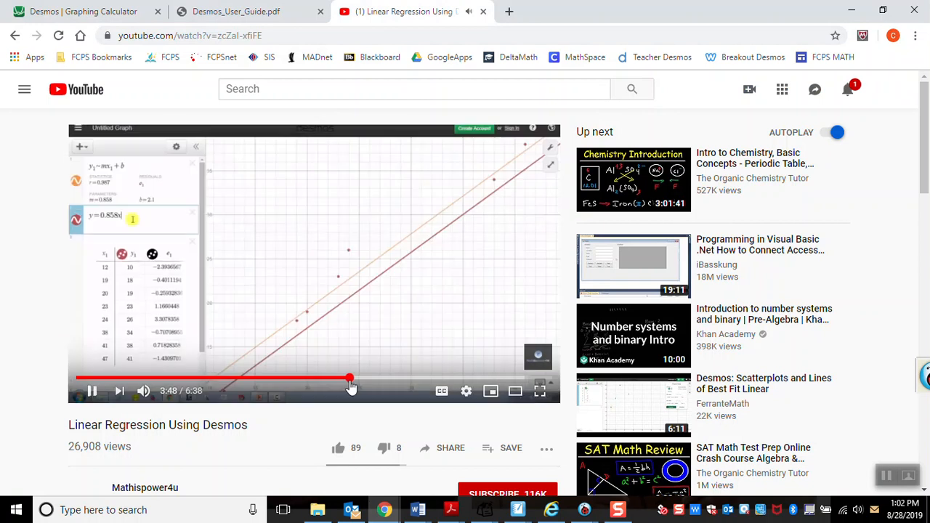
pyautogui.click(93, 393)
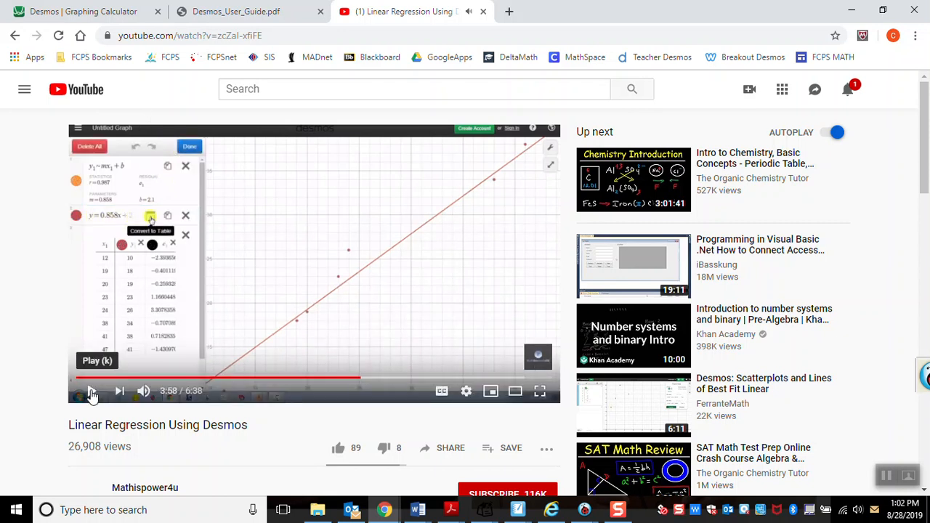
pyautogui.click(102, 13)
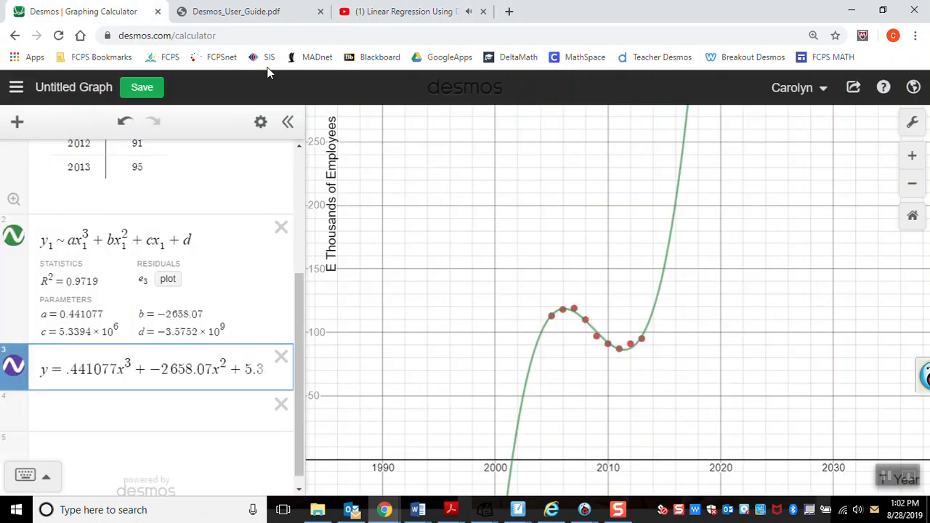
# Step: Convert the explicit cubic equation y = .441077x³ + −2658.07x² + … into a table
pyautogui.click(42, 371)
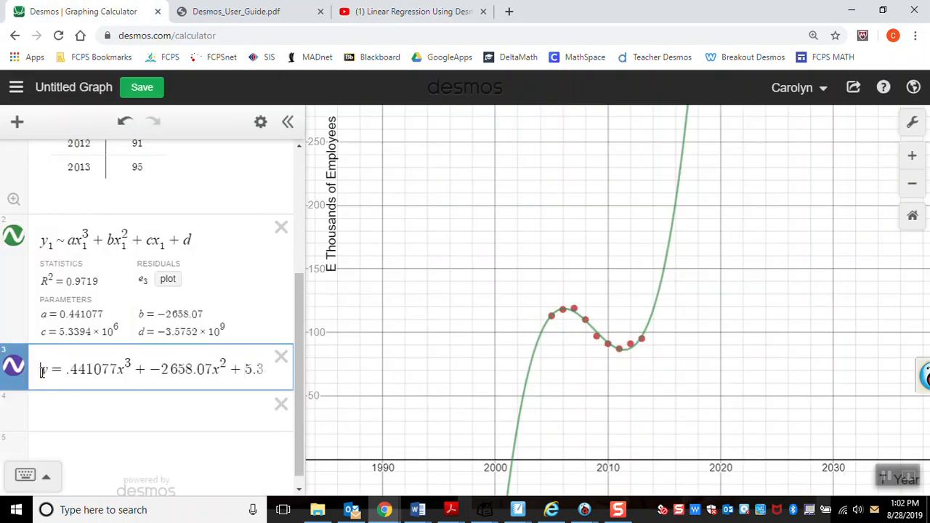
pyautogui.click(618, 512)
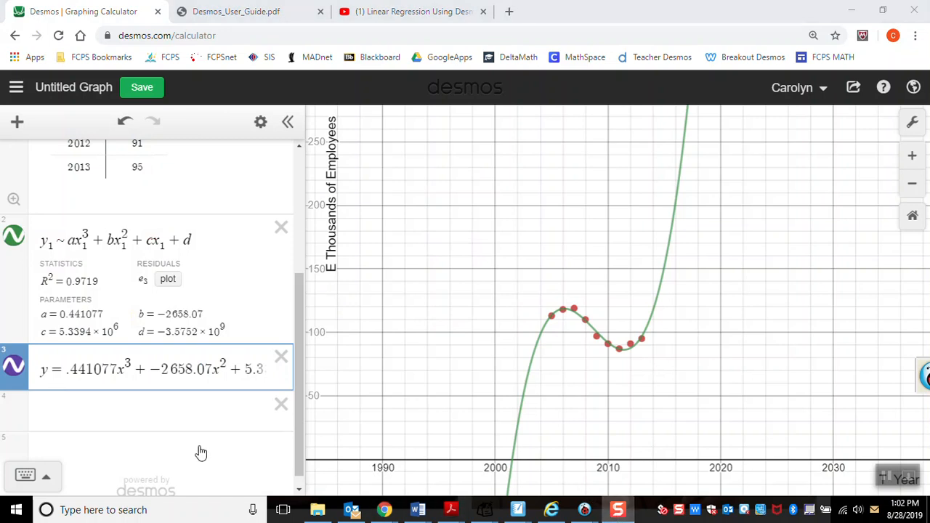
pyautogui.click(43, 368)
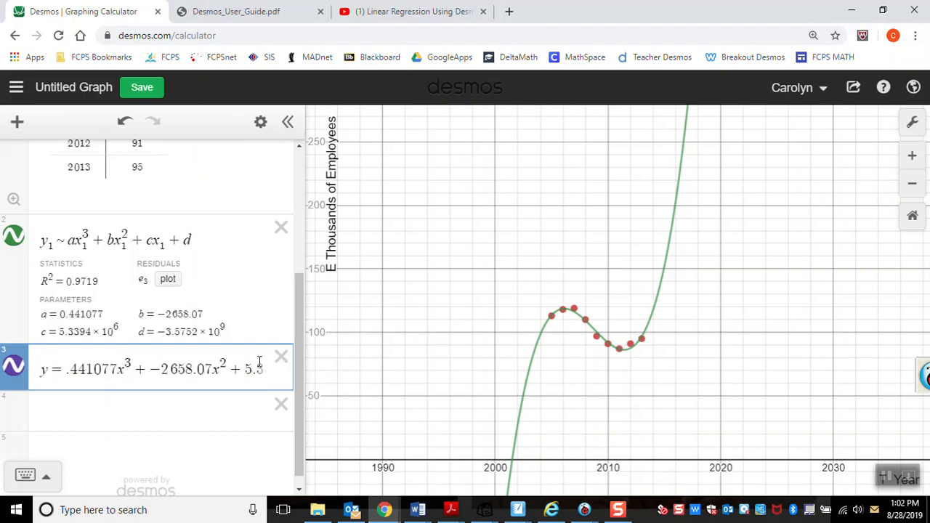
pyautogui.click(261, 126)
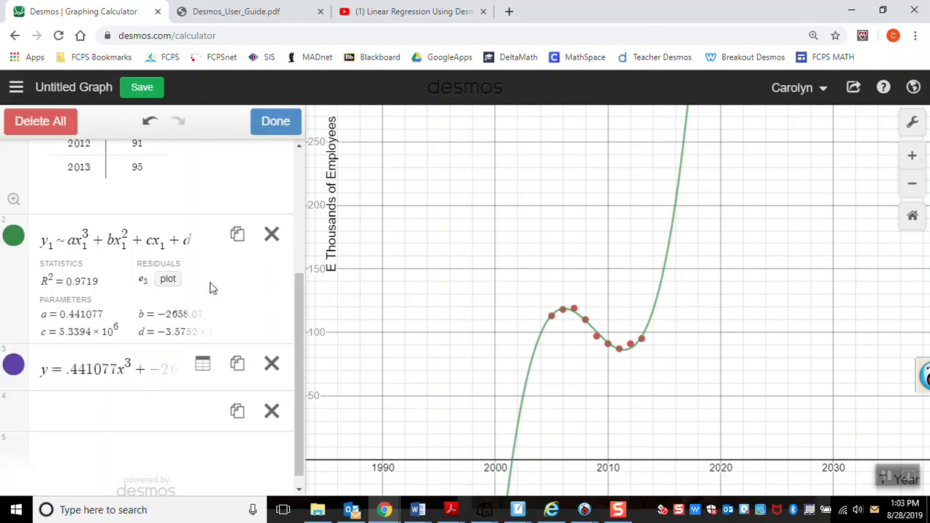
pyautogui.click(203, 366)
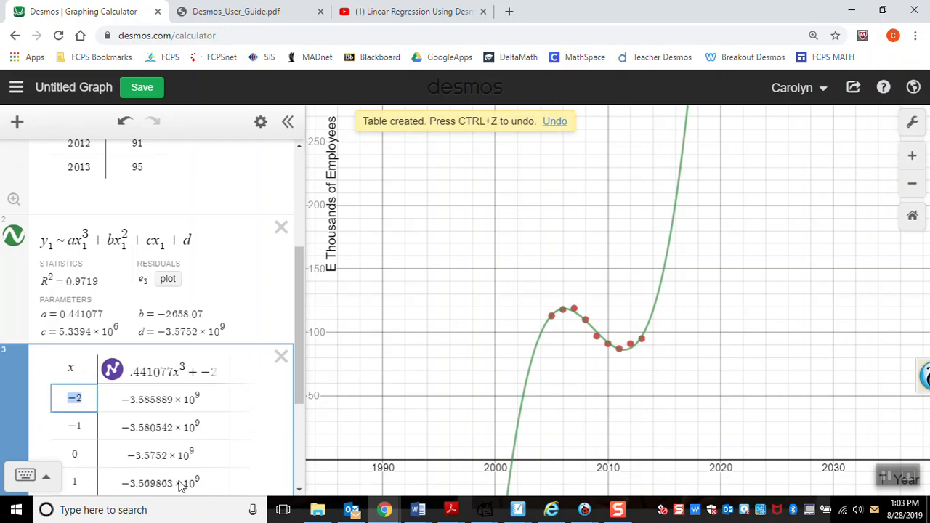
# Step: Fill the first three x-values of the cubic equation's table with 2005, 2006 and 2006
pyautogui.moveTo(297, 368); pyautogui.dragTo(295, 279)
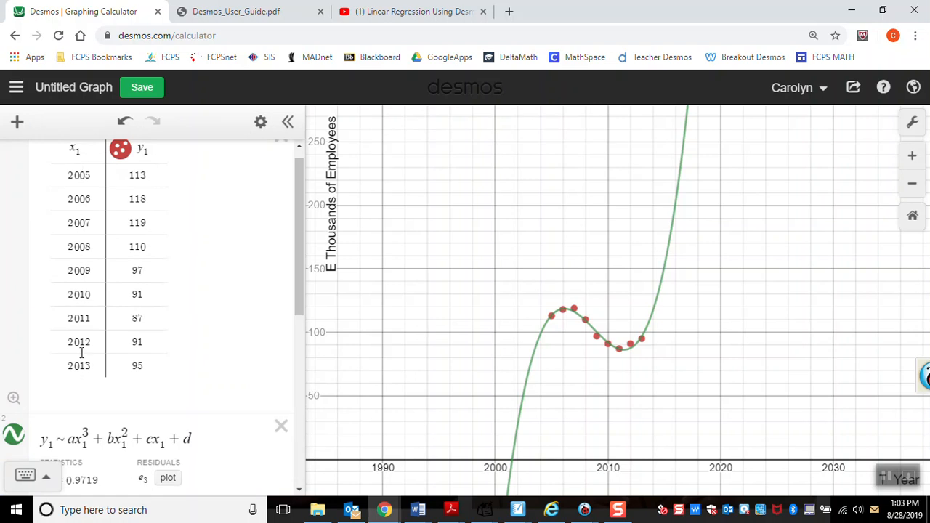
pyautogui.moveTo(301, 202); pyautogui.dragTo(303, 323)
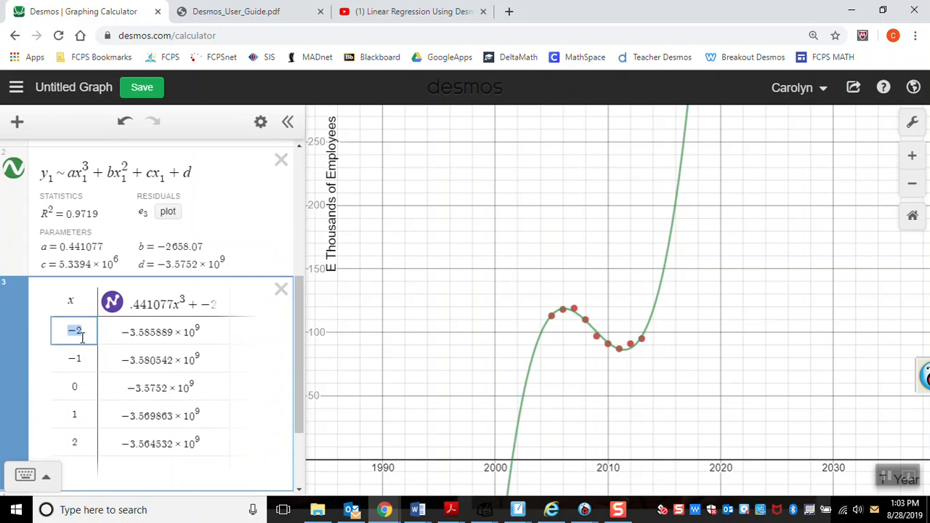
pyautogui.write('2005')
pyautogui.press('Return')
pyautogui.write('2006')
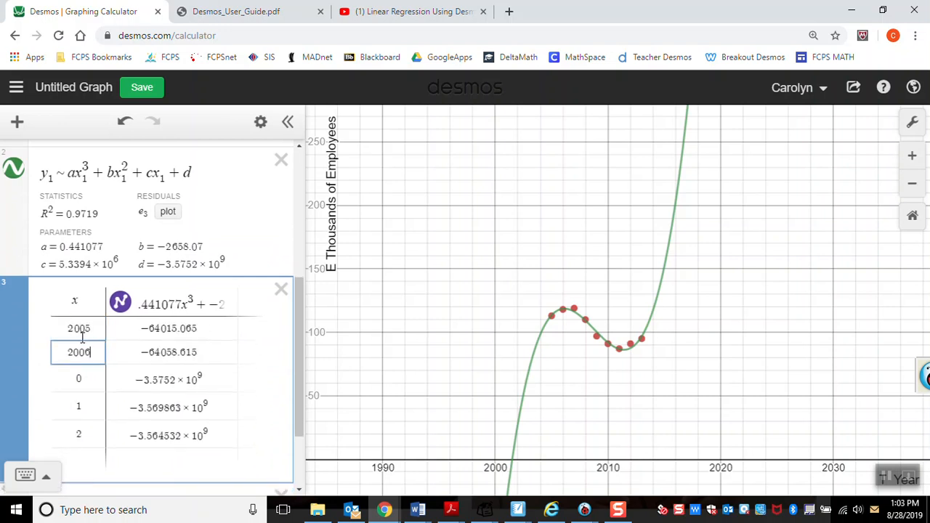
pyautogui.press('Return')
pyautogui.write('2006')
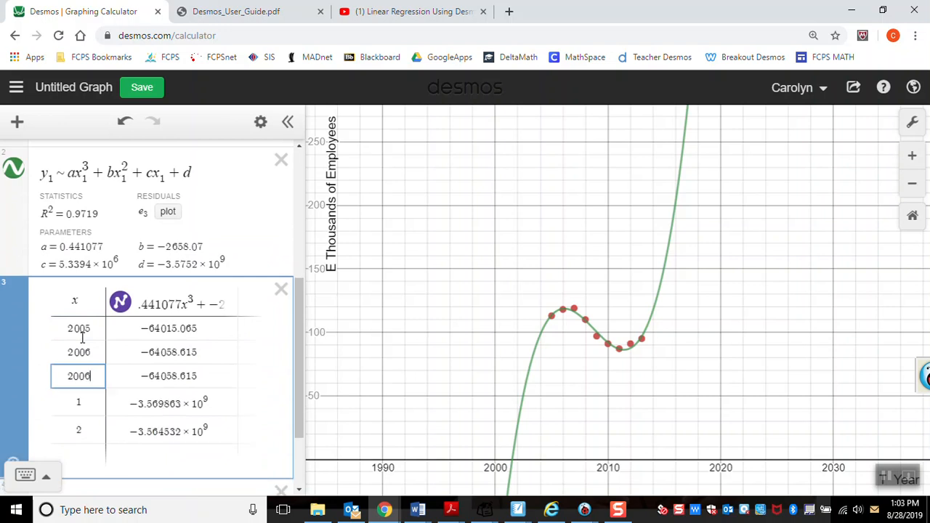
pyautogui.press('Return')
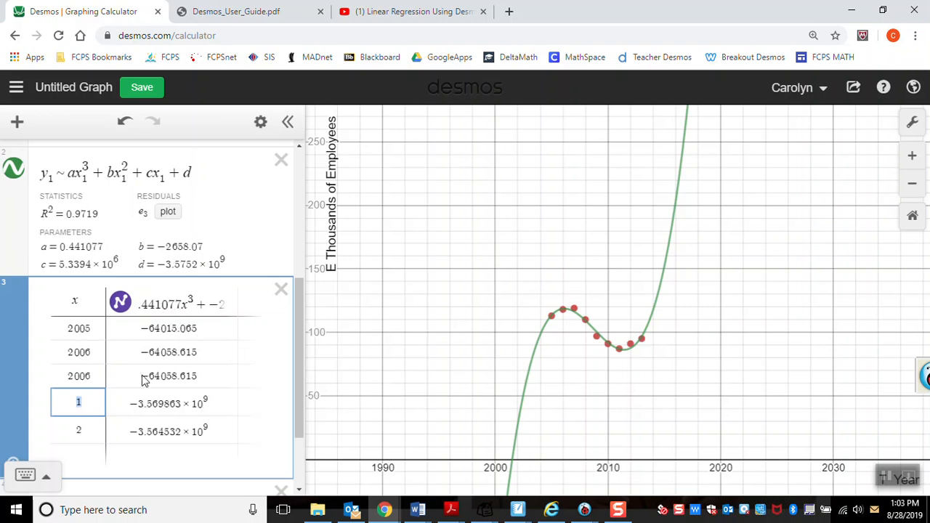
# Step: Continue the x column of the cubic equation's table with 2007, 2008 and 2009
pyautogui.write('2007')
pyautogui.press('Return')
pyautogui.write('2008')
pyautogui.press('Return')
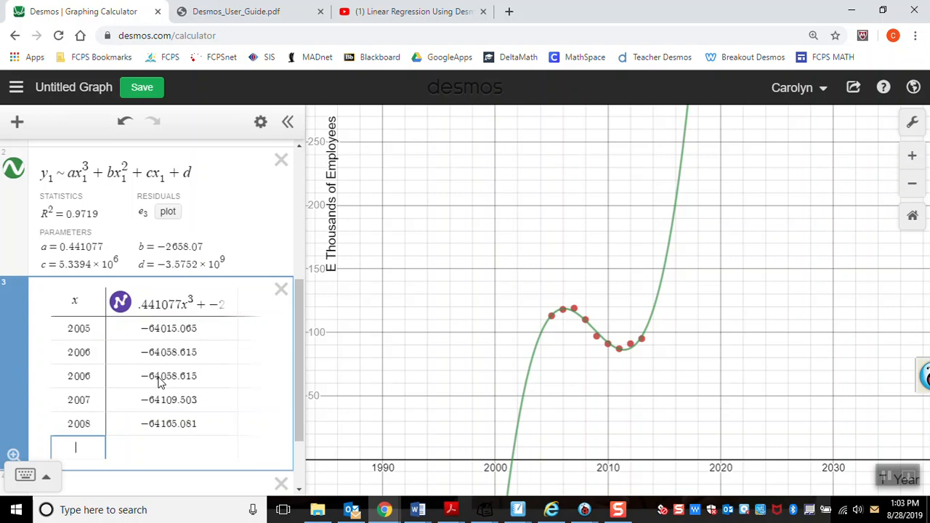
pyautogui.write('2009')
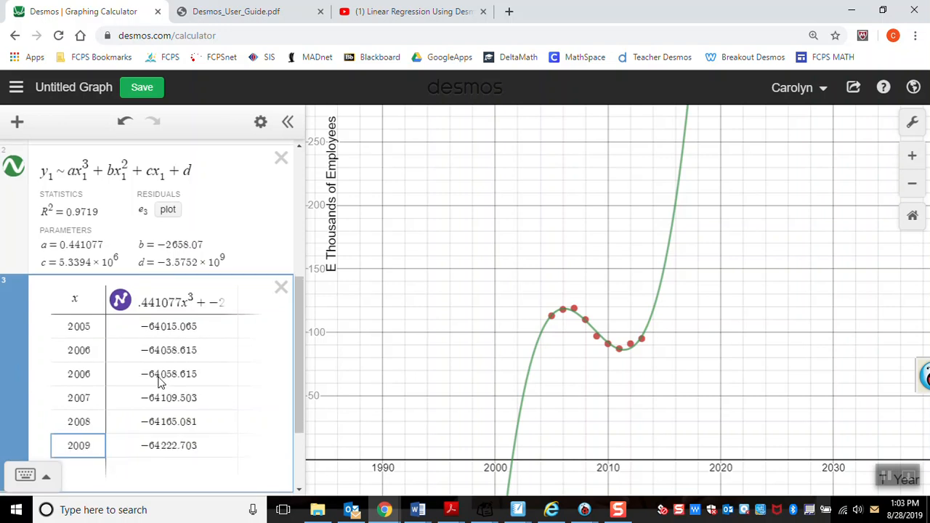
pyautogui.press('Return')
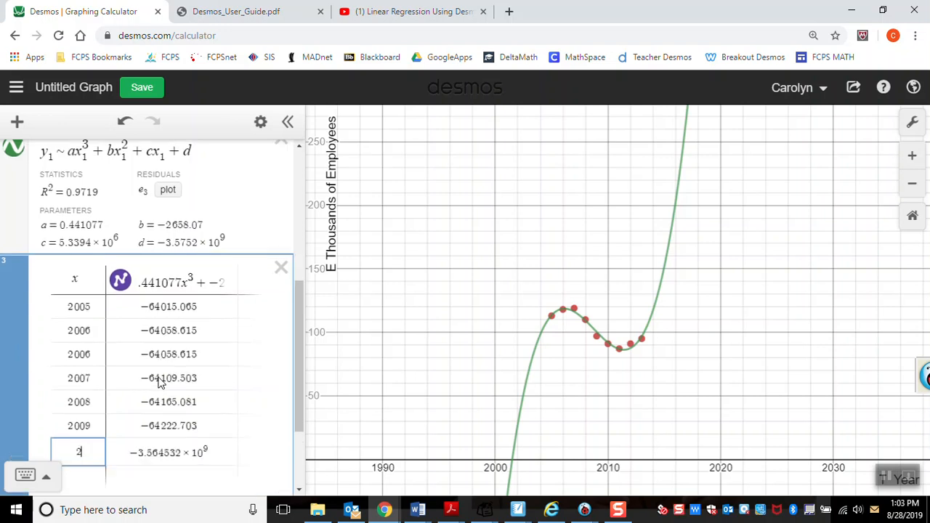
# Step: Extend the x column of the cubic equation's table with 2010, 2011, 2013 and 2014
pyautogui.write('2011')
pyautogui.press('BackSpace')
pyautogui.write('0')
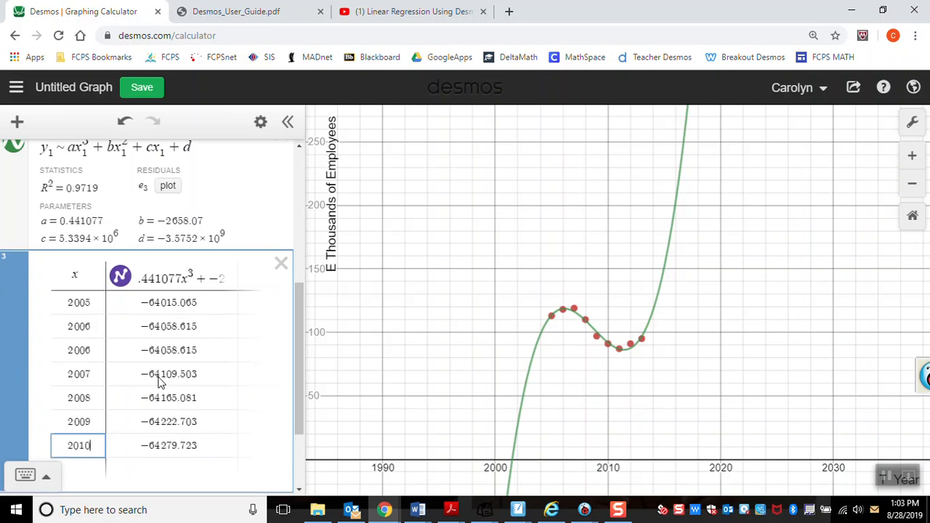
pyautogui.moveTo(302, 314); pyautogui.dragTo(79, 367)
pyautogui.write('2011')
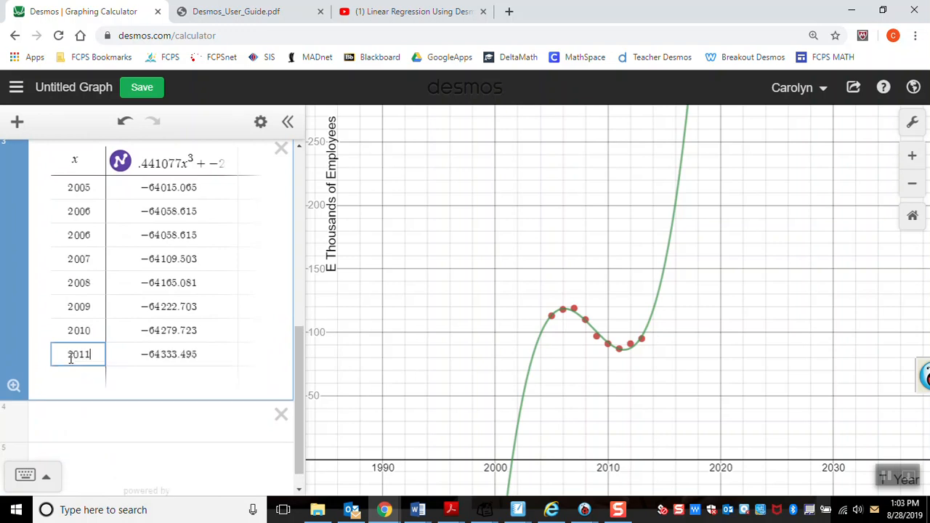
pyautogui.press('Return')
pyautogui.write('2013')
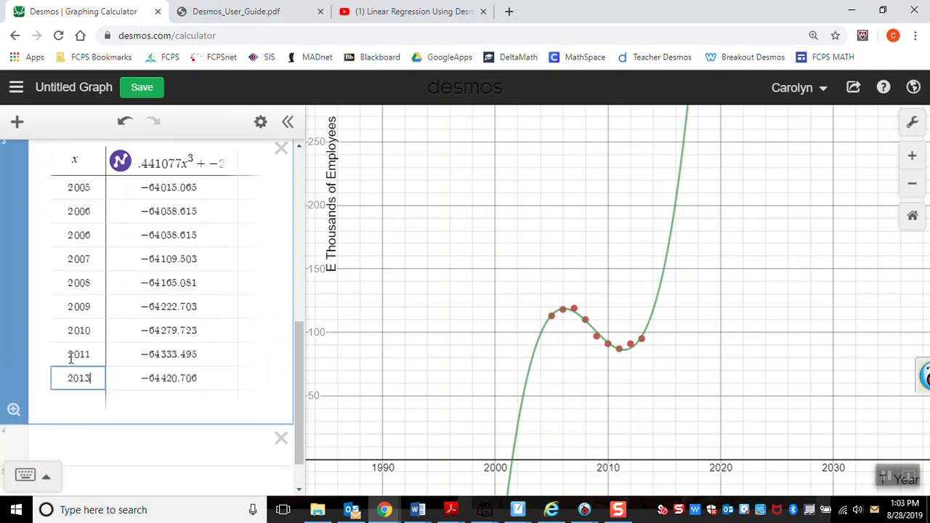
pyautogui.press('Return')
pyautogui.write('2014')
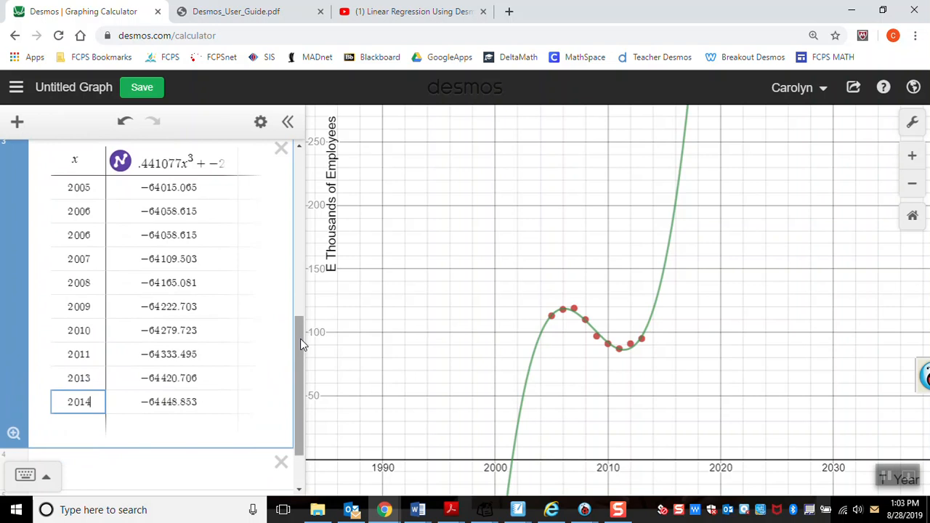
# Step: Set the y-axis minimum to −65000 and compare the regression curve with the entered equation's curve and table points
pyautogui.moveTo(300, 338); pyautogui.dragTo(299, 297)
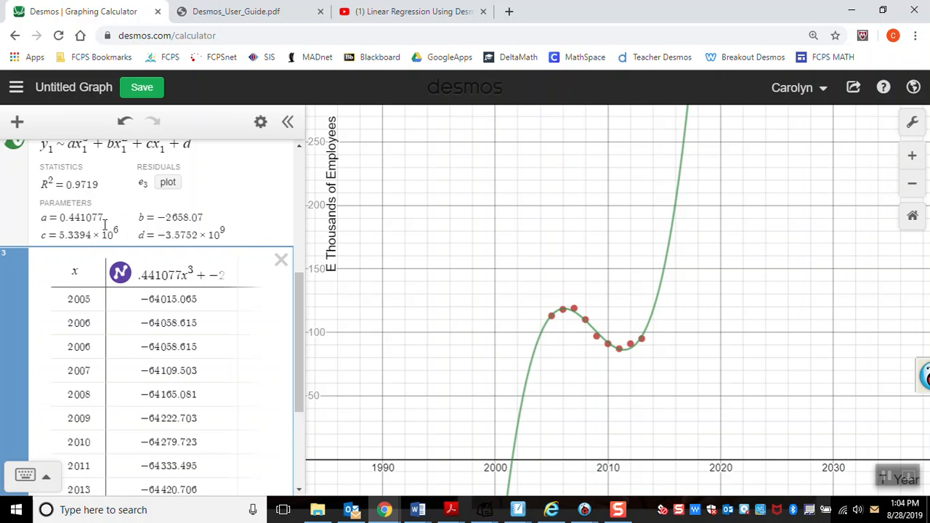
pyautogui.moveTo(659, 426); pyautogui.dragTo(646, 365)
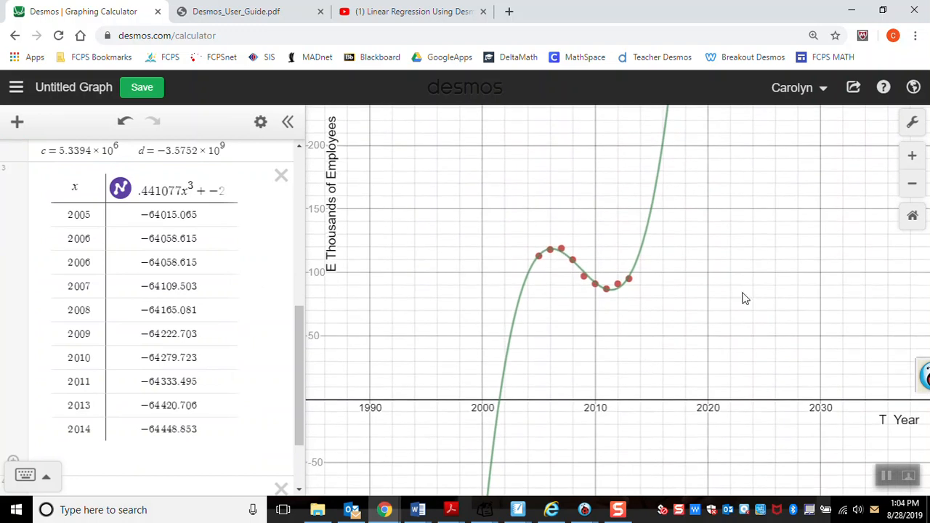
pyautogui.click(913, 122)
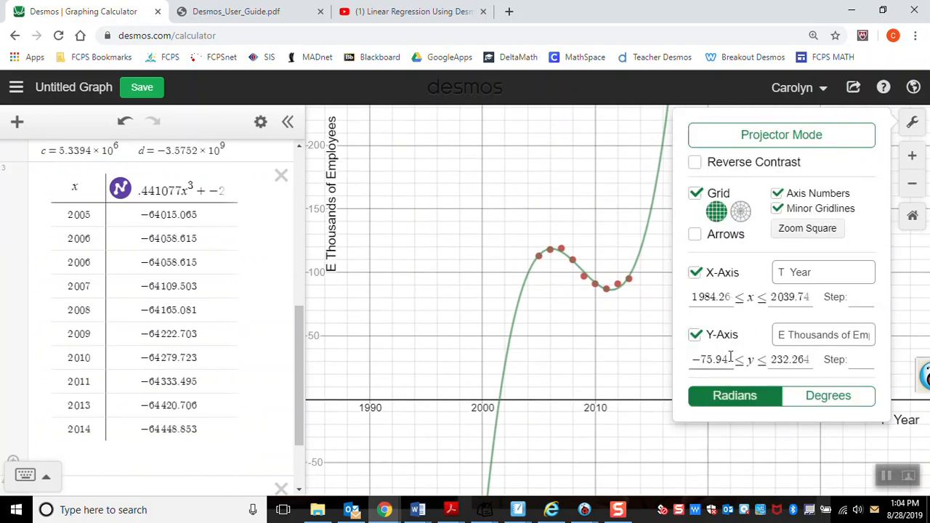
pyautogui.moveTo(730, 360); pyautogui.dragTo(651, 363)
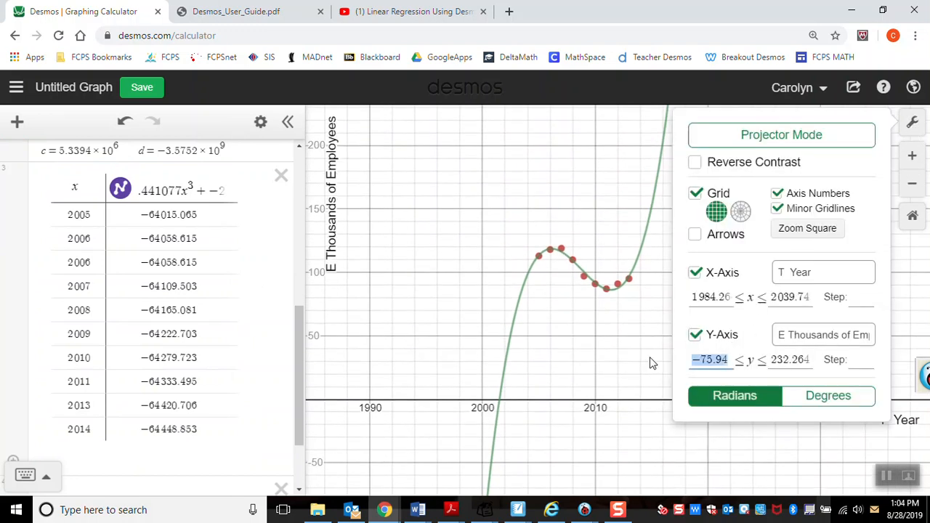
pyautogui.write('-6500')
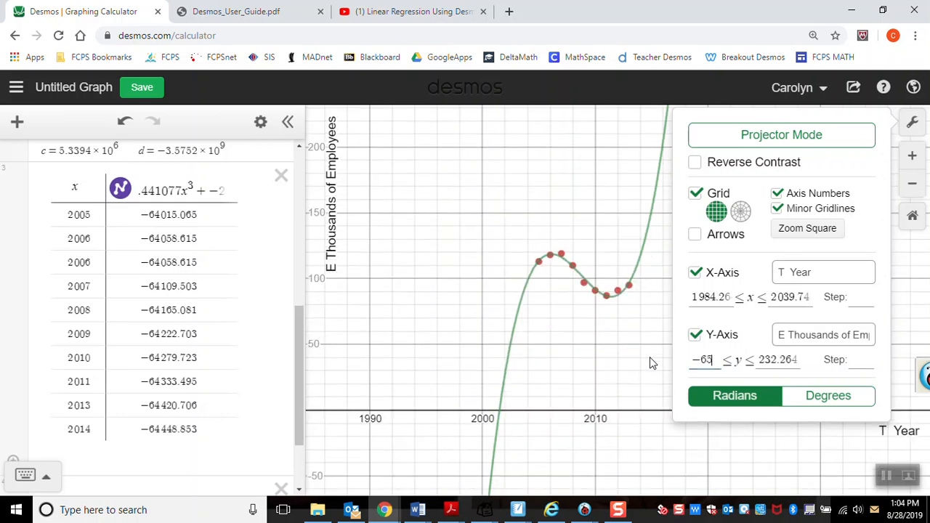
pyautogui.write('0')
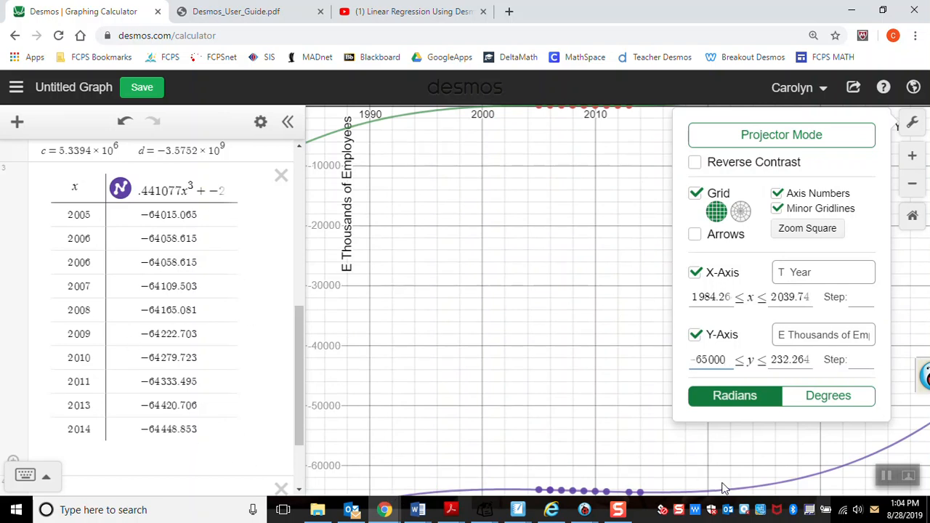
pyautogui.click(571, 250)
pyautogui.moveTo(572, 250); pyautogui.dragTo(564, 359)
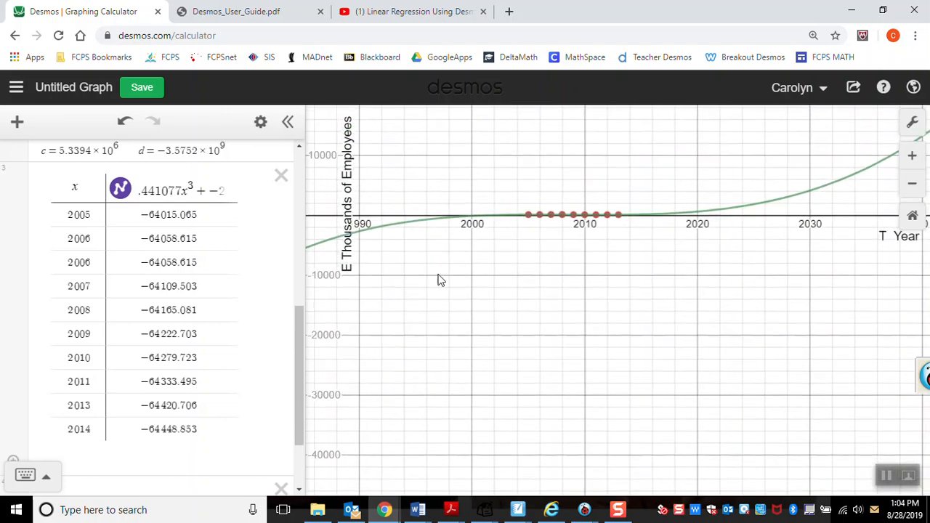
pyautogui.moveTo(556, 393); pyautogui.dragTo(569, 305)
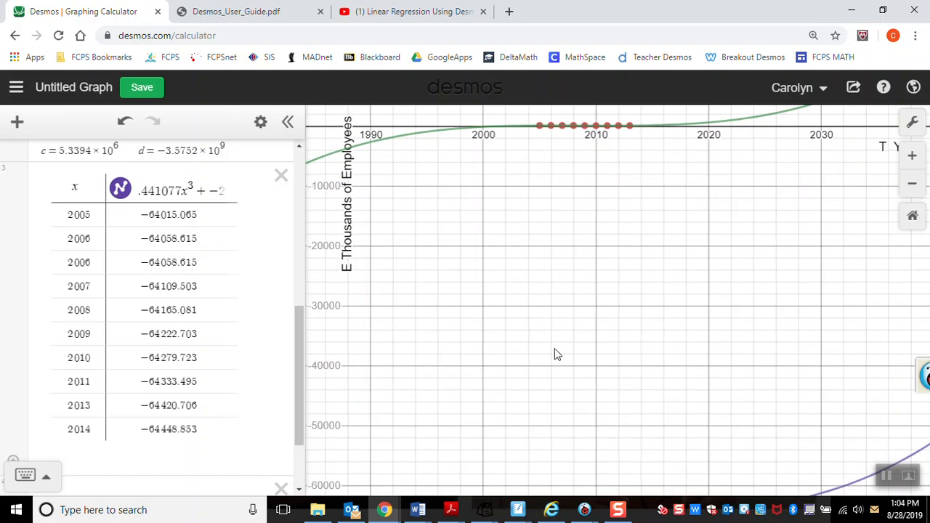
pyautogui.moveTo(621, 233); pyautogui.dragTo(621, 331)
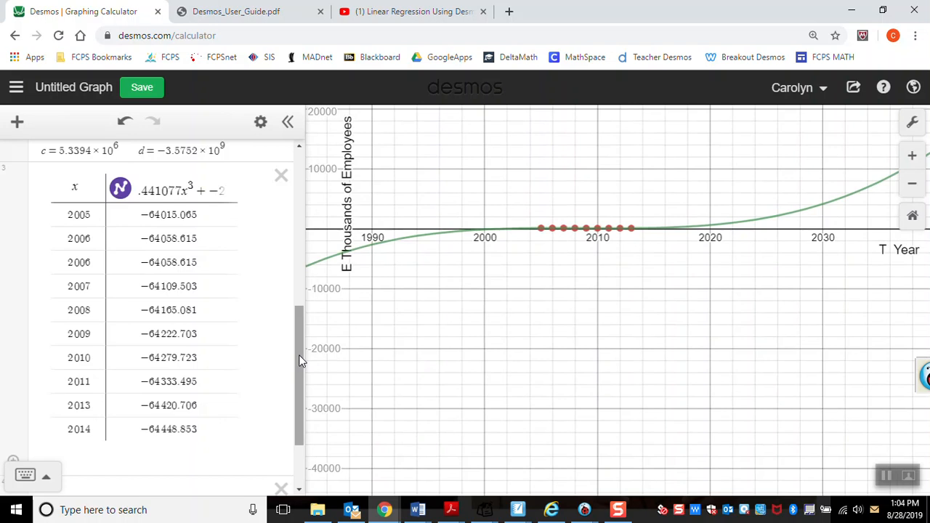
# Step: Delete the table made from the entered cubic equation and return to the original employee data table
pyautogui.moveTo(302, 361); pyautogui.dragTo(287, 339)
pyautogui.scroll(1, 287, 339)
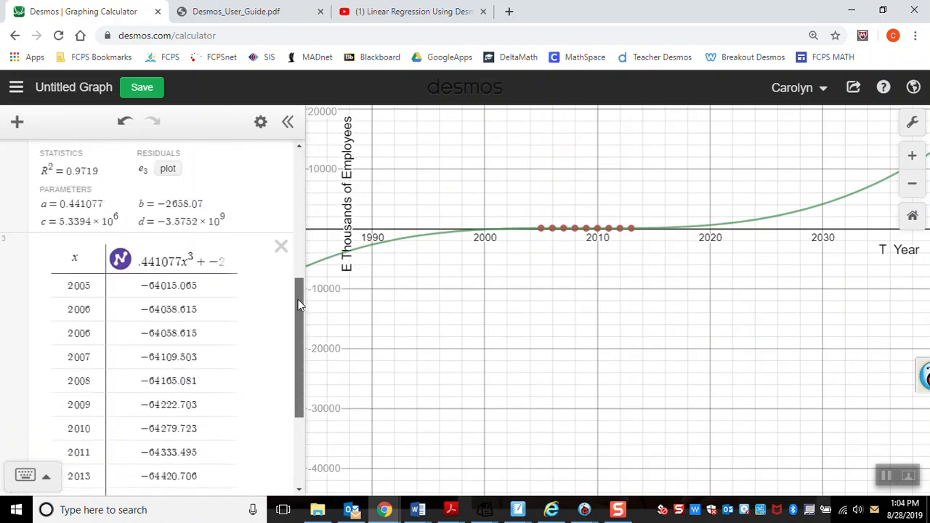
pyautogui.click(282, 248)
pyautogui.moveTo(301, 291); pyautogui.dragTo(301, 178)
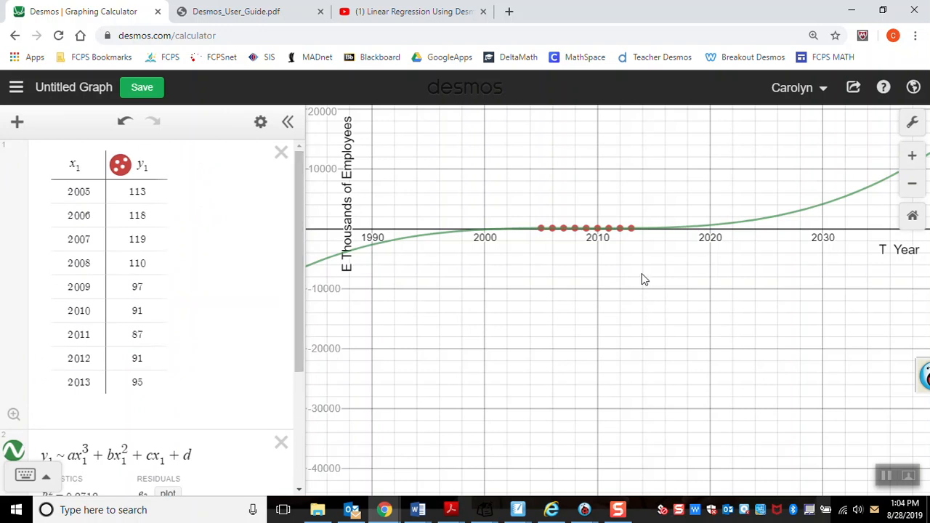
# Step: Set the graph's y-axis minimum to 75
pyautogui.click(912, 123)
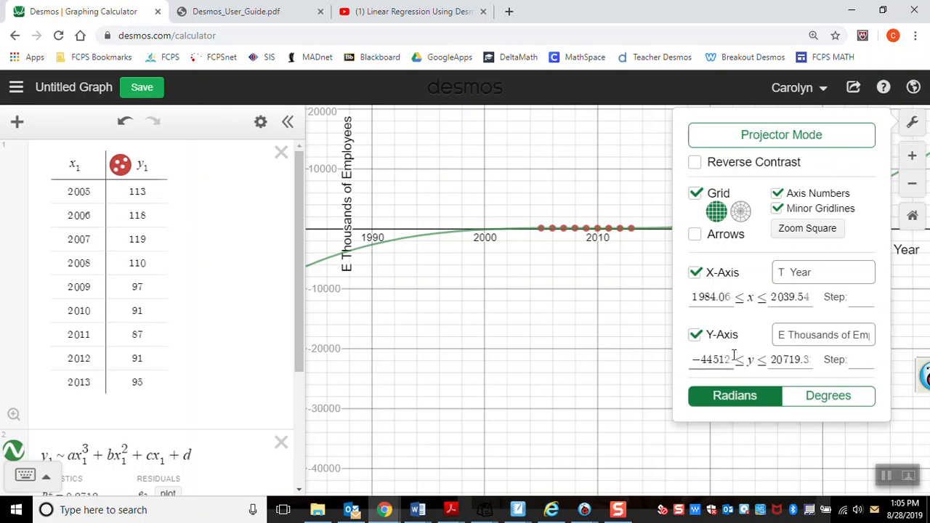
pyautogui.moveTo(730, 358); pyautogui.dragTo(593, 370)
pyautogui.write('7931')
pyautogui.press('Left')
pyautogui.press('Left')
pyautogui.press('Left')
pyautogui.write('5')
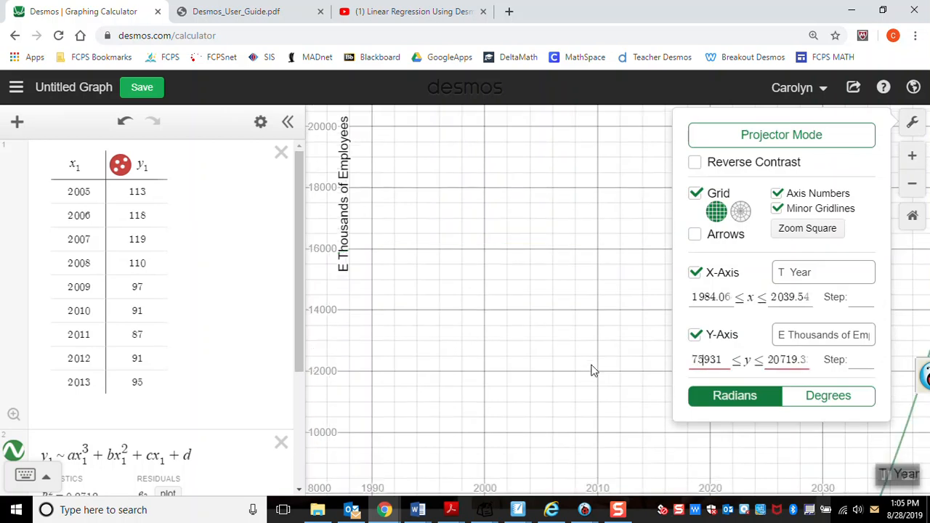
pyautogui.press('Delete')
pyautogui.press('Delete')
pyautogui.press('Delete')
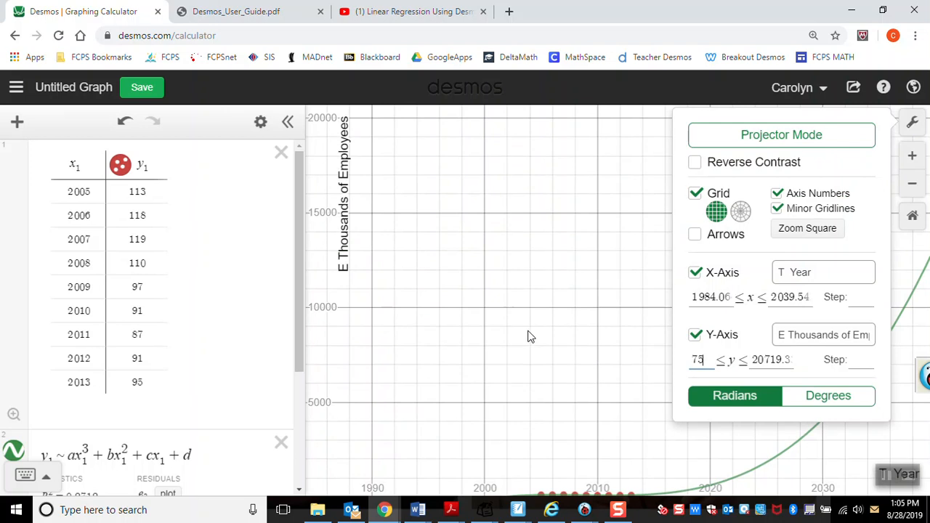
# Step: Set the graph's y-axis maximum to 120
pyautogui.click(756, 356)
pyautogui.moveTo(756, 356); pyautogui.dragTo(831, 366)
pyautogui.press('BackSpace')
pyautogui.write('120')
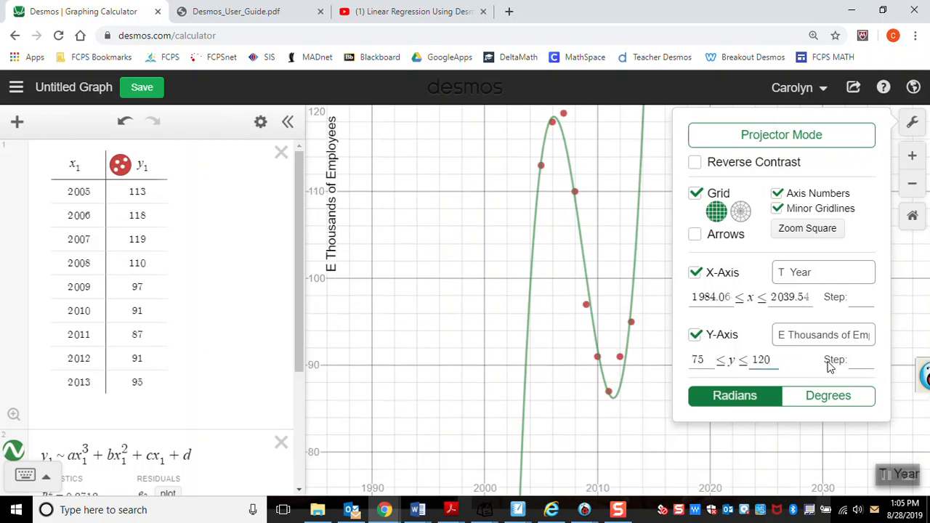
# Step: Set the x-axis range from 2004 to 2014 and return to the graph
pyautogui.moveTo(730, 297); pyautogui.dragTo(635, 309)
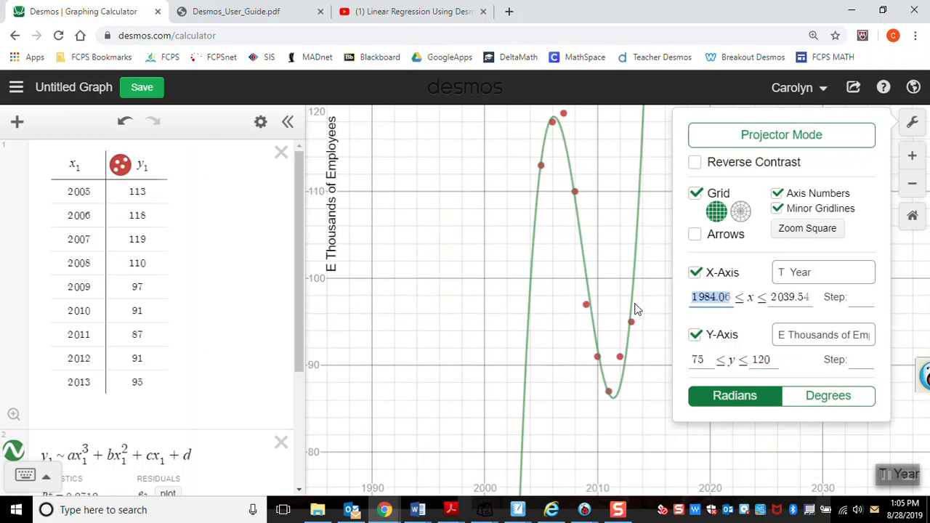
pyautogui.write('2004')
pyautogui.press('BackSpace')
pyautogui.press('Tab')
pyautogui.write('2014')
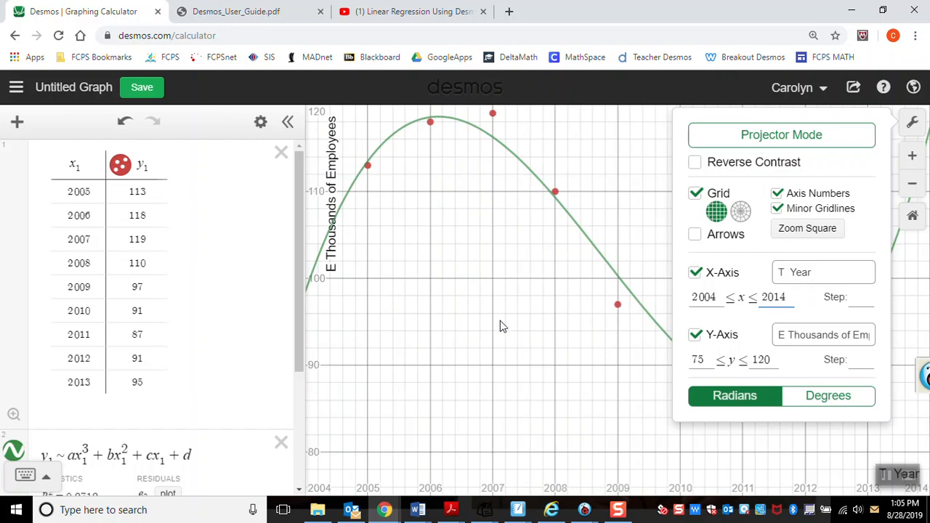
pyautogui.click(556, 360)
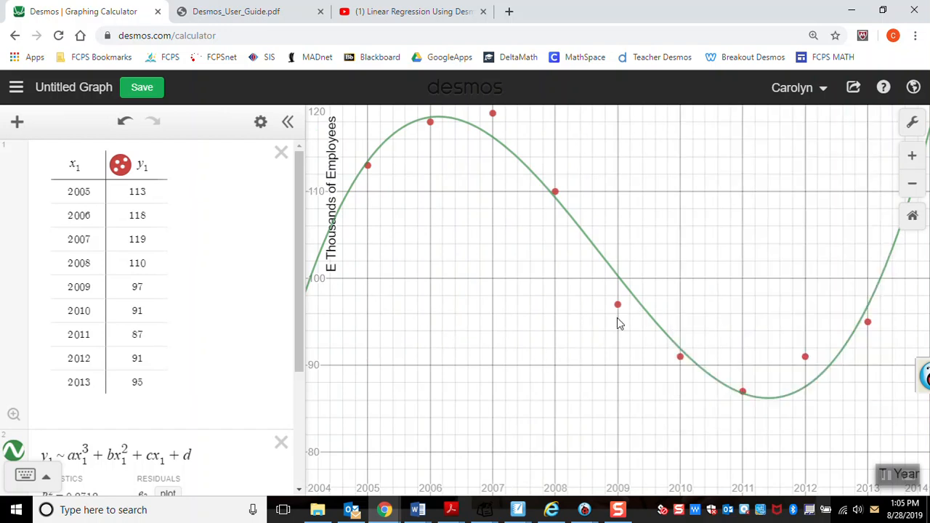
# Step: Replace the table's first two x values, 2005 and 2006, with 5 and 6
pyautogui.click(84, 191)
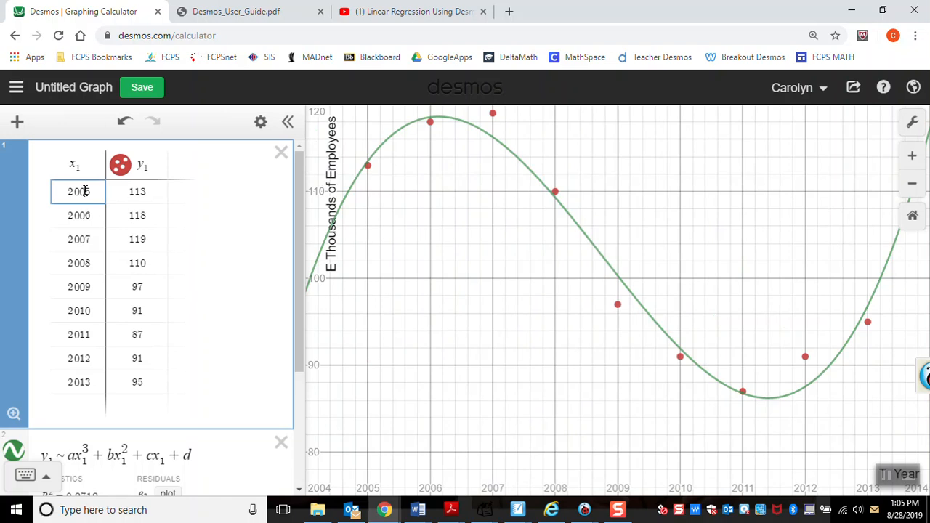
pyautogui.press('BackSpace')
pyautogui.press('BackSpace')
pyautogui.press('BackSpace')
pyautogui.press('Return')
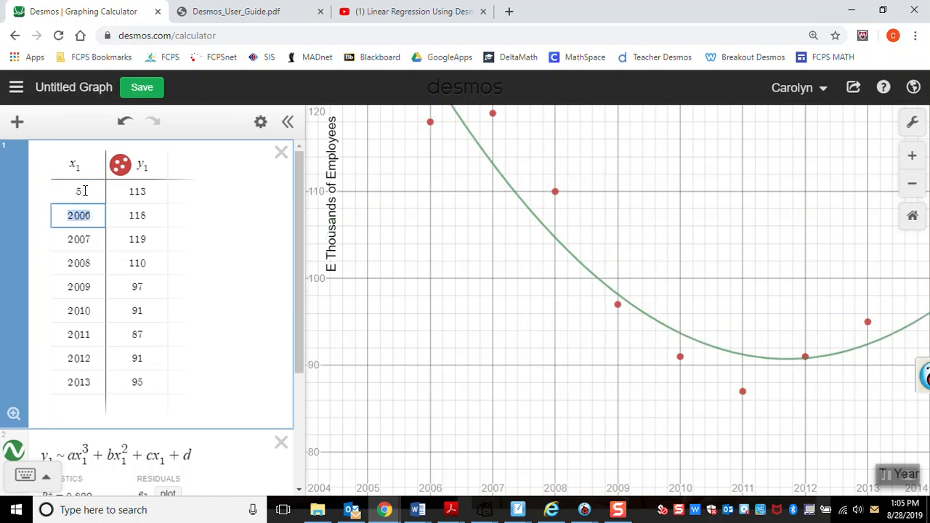
pyautogui.write('6')
pyautogui.press('Return')
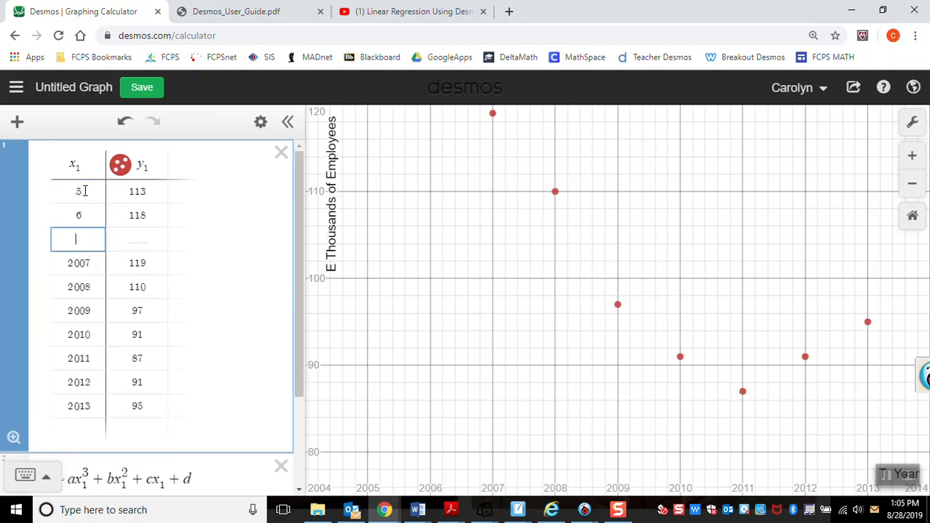
pyautogui.write('7')
pyautogui.press('Return')
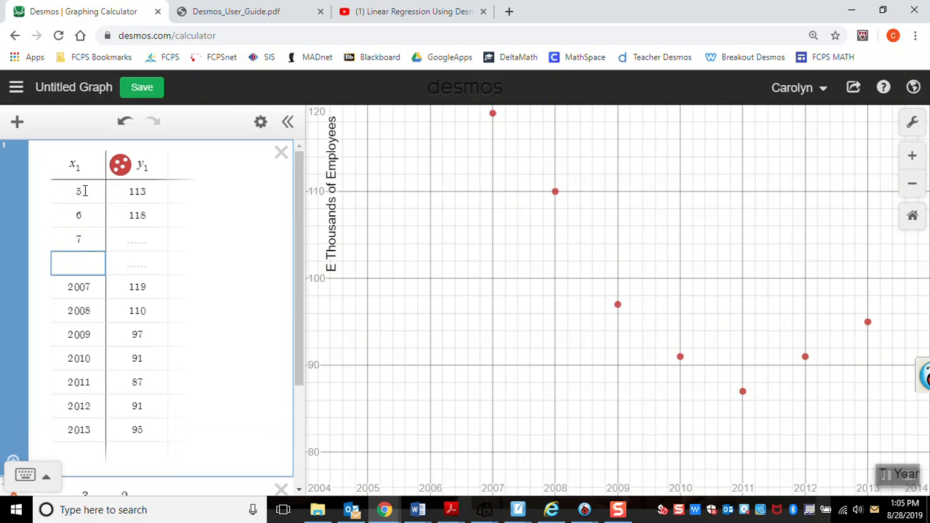
pyautogui.click(85, 190)
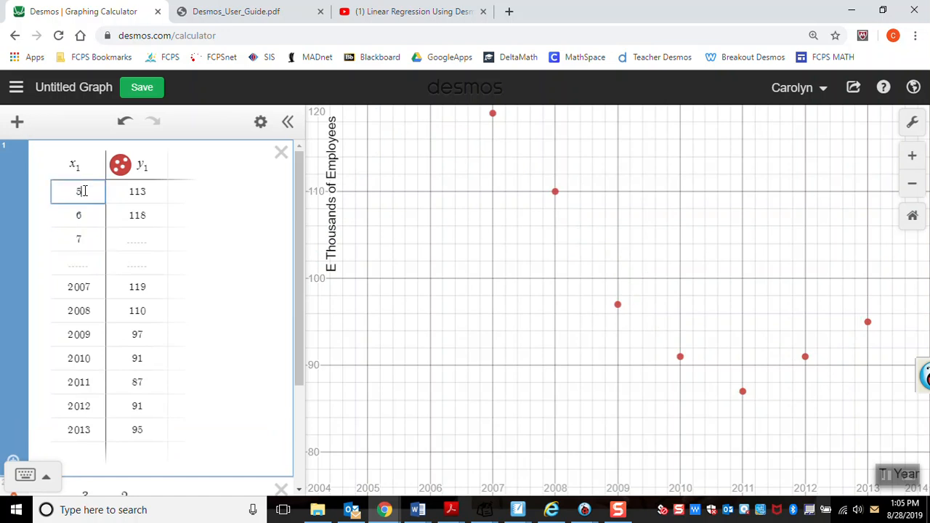
pyautogui.press('Down')
pyautogui.press('Down')
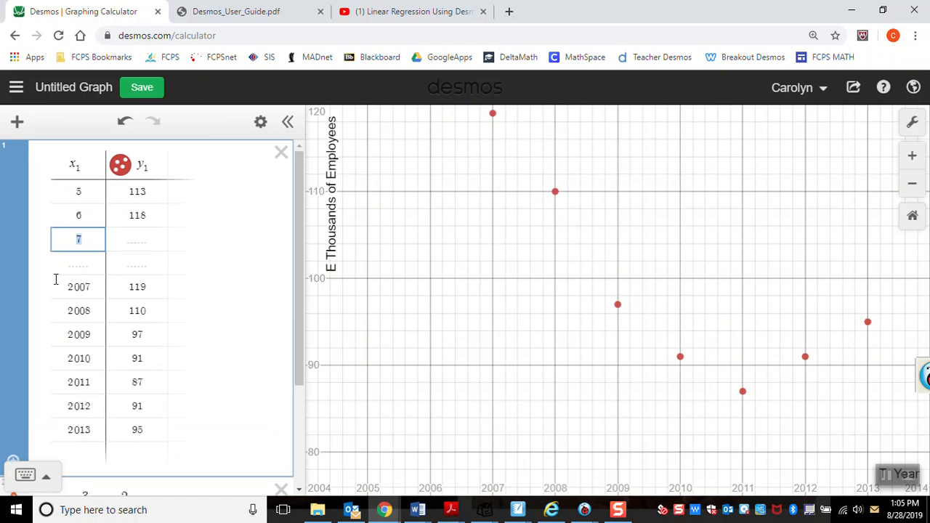
pyautogui.click(151, 258)
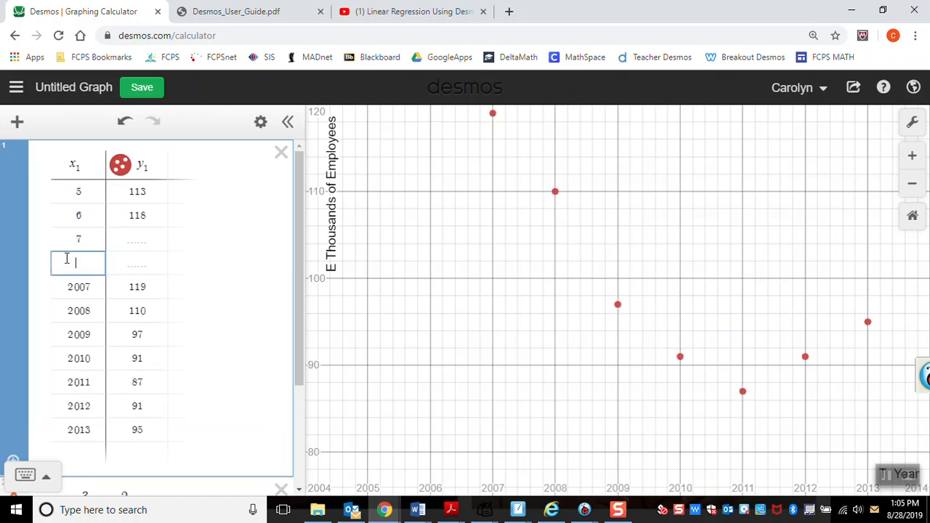
pyautogui.press('BackSpace')
pyautogui.press('BackSpace')
pyautogui.press('Right')
pyautogui.press('Right')
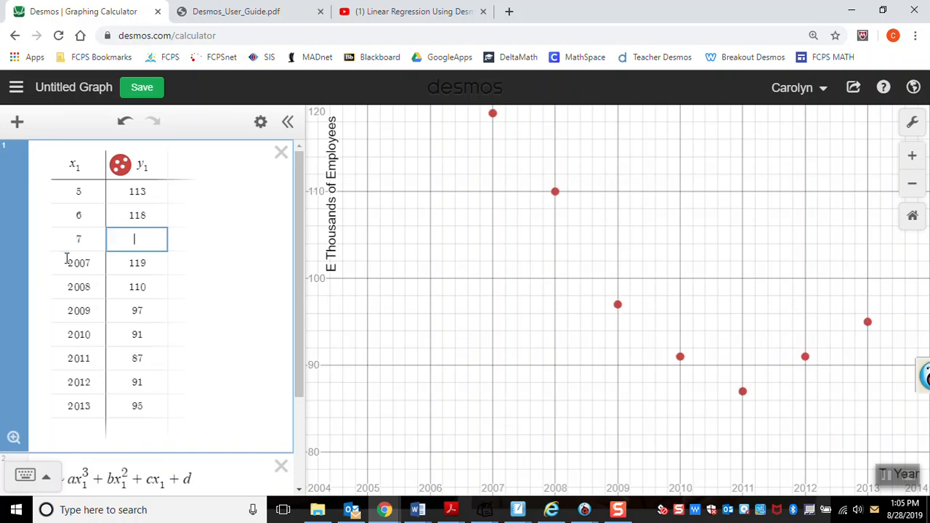
pyautogui.write('11')
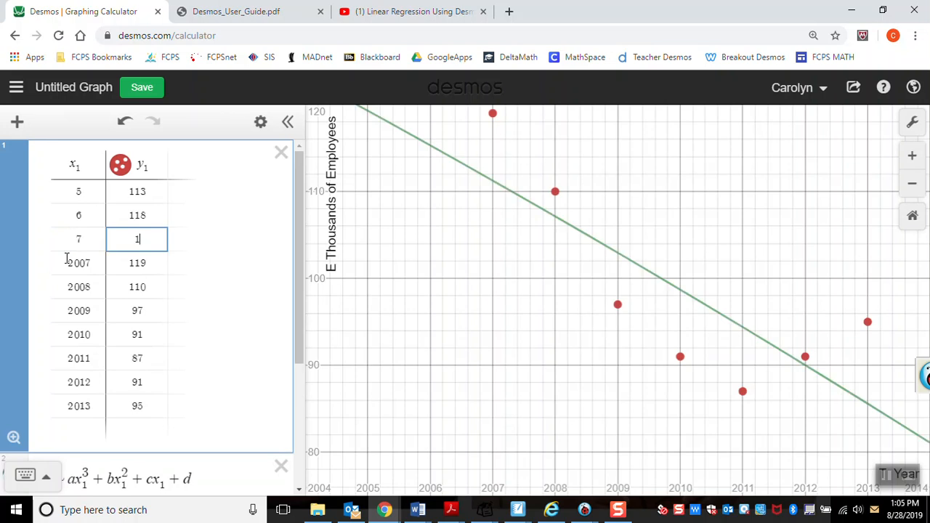
pyautogui.write('9')
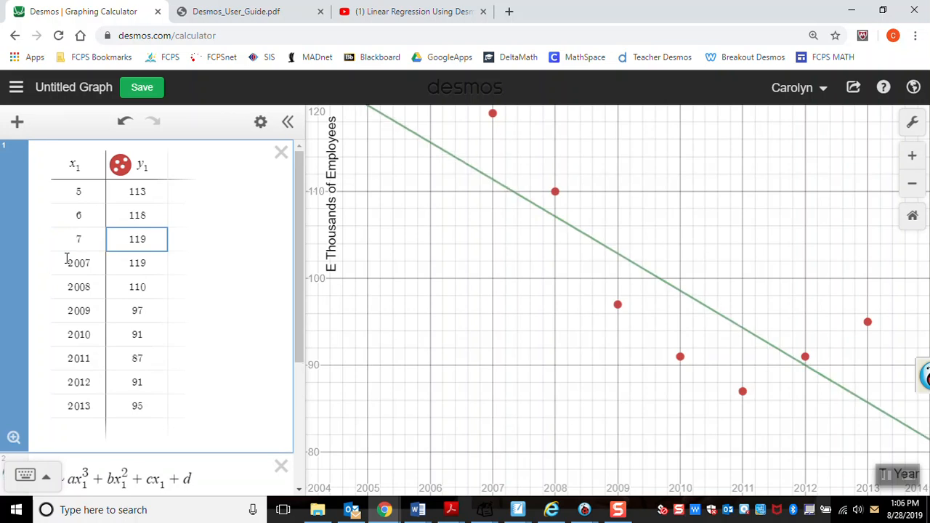
# Step: Remove the extra row below x value 6 and replace the 2007 entry with 7
pyautogui.click(98, 232)
pyautogui.press('BackSpace')
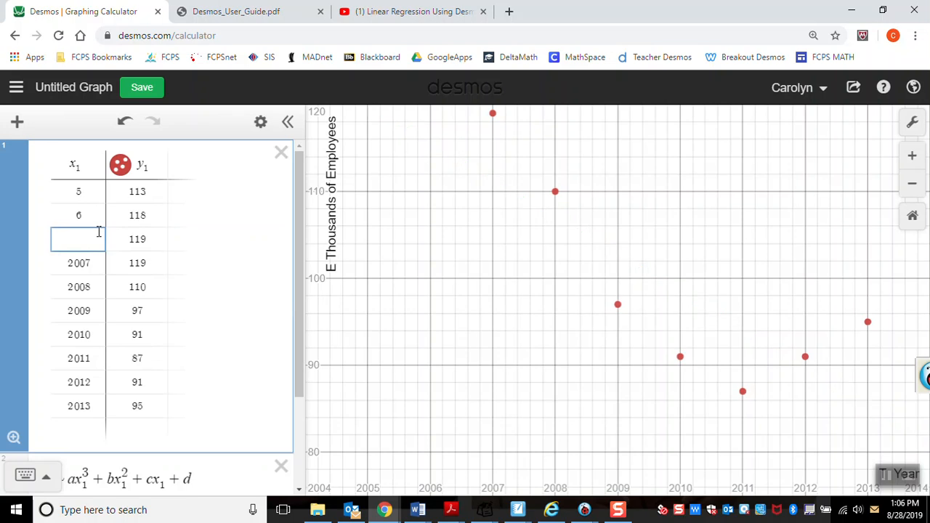
pyautogui.press('BackSpace')
pyautogui.doubleClick(99, 249)
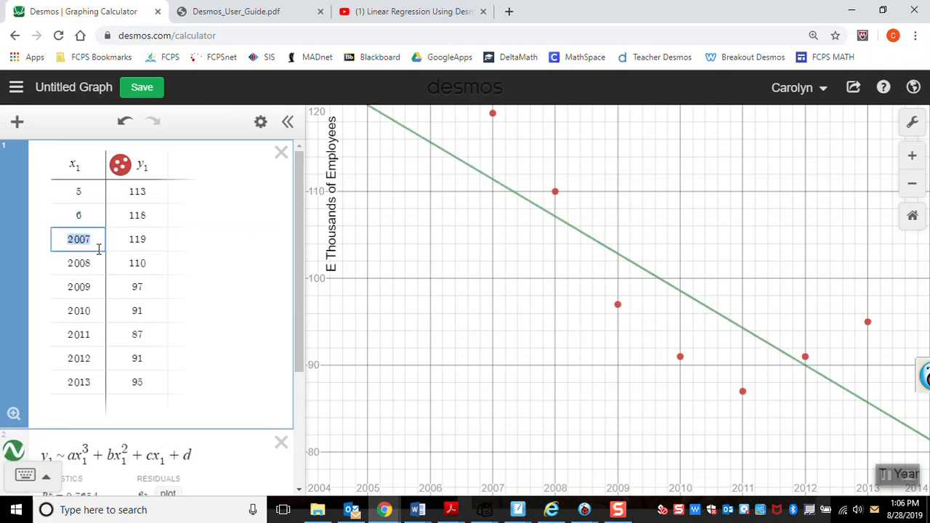
pyautogui.write('7')
pyautogui.press('Return')
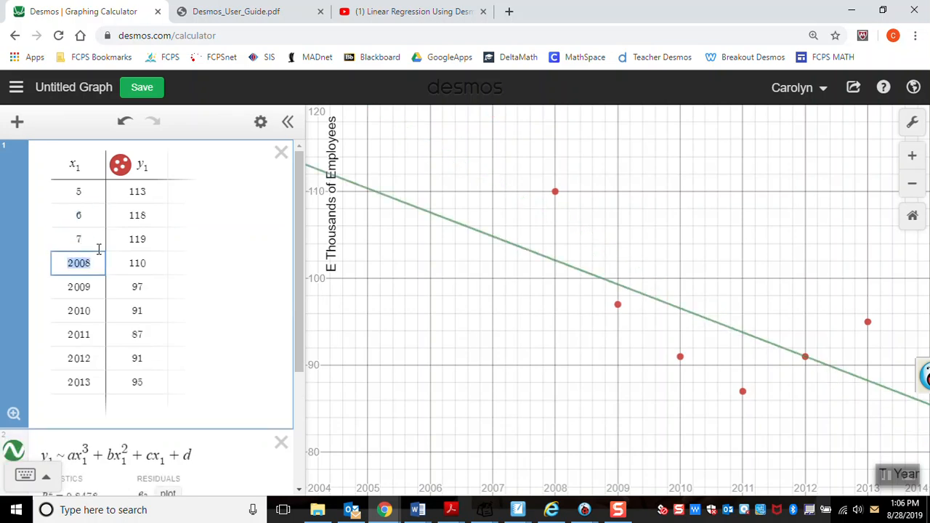
# Step: Replace the remaining x values, 2008 through 2013, with 8, 9, 10, 11, 12 and 13
pyautogui.write('8')
pyautogui.press('Return')
pyautogui.write('9')
pyautogui.press('Return')
pyautogui.write('10')
pyautogui.press('Return')
pyautogui.write('11')
pyautogui.press('Return')
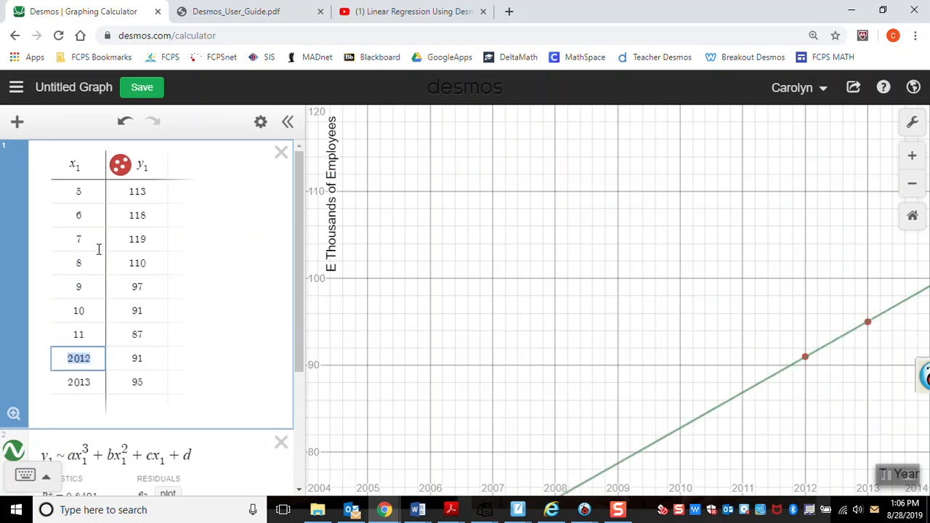
pyautogui.write('12')
pyautogui.press('Return')
pyautogui.write('13')
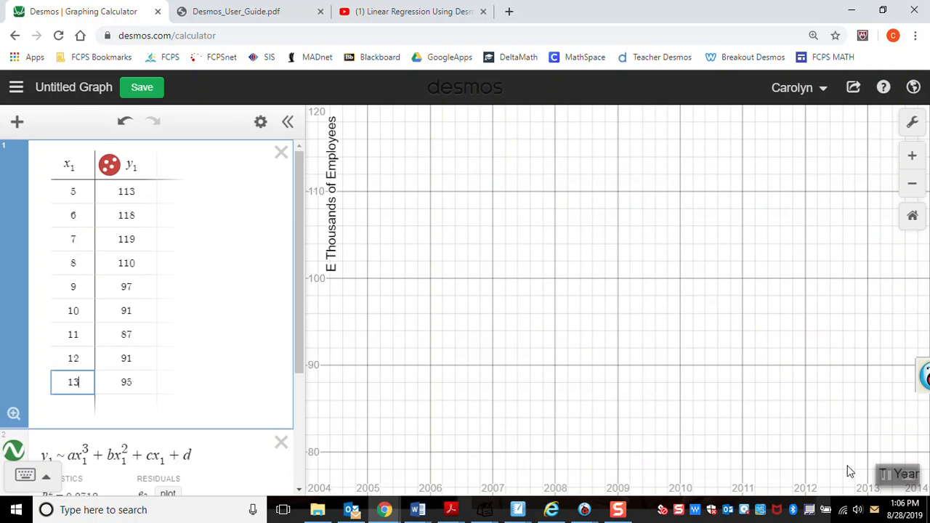
# Step: Set the x-axis range from 4 to 14 to match the recoded years
pyautogui.click(912, 122)
pyautogui.click(711, 297)
pyautogui.press('BackSpace')
pyautogui.press('BackSpace')
pyautogui.press('BackSpace')
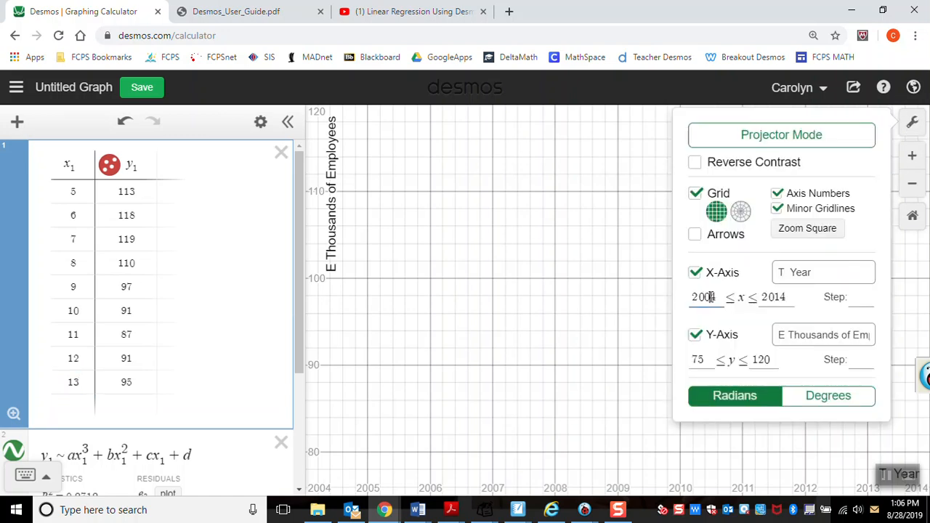
pyautogui.click(770, 296)
pyautogui.press('BackSpace')
pyautogui.press('BackSpace')
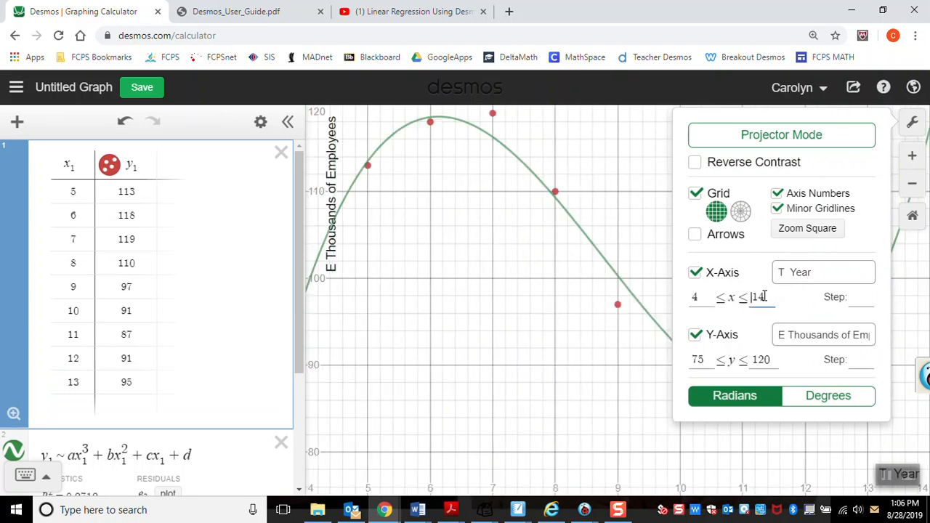
pyautogui.click(654, 322)
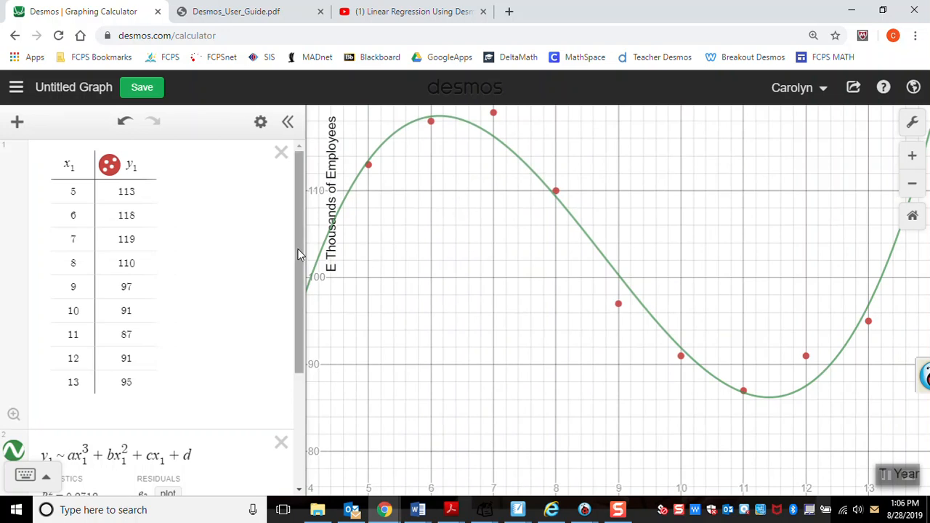
# Step: Begin an explicit equation in the empty expression below the regression with y = .441077x^3
pyautogui.moveTo(302, 257); pyautogui.dragTo(300, 366)
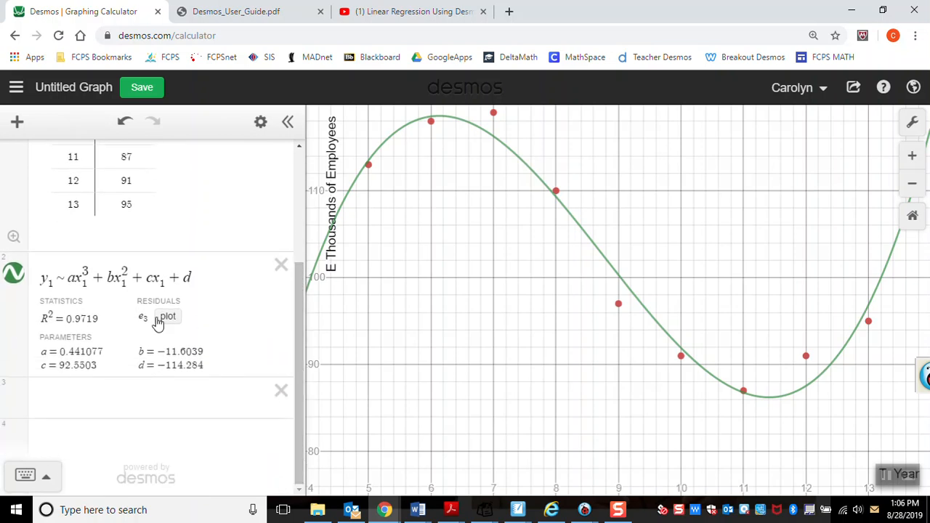
pyautogui.click(84, 414)
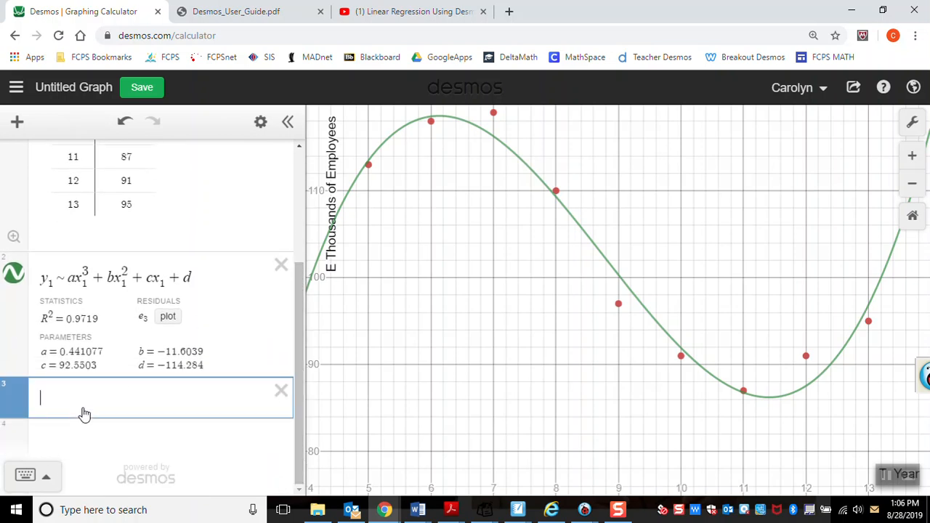
pyautogui.write('y = .44')
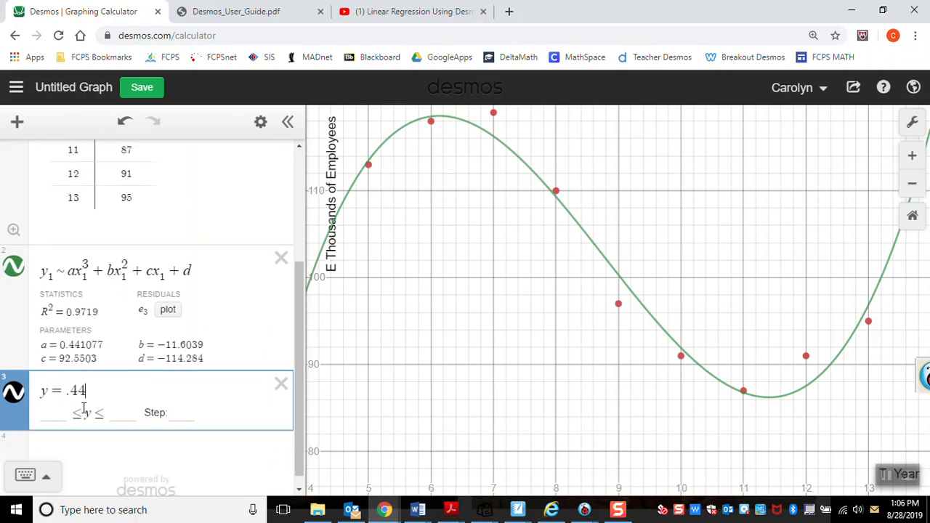
pyautogui.write('1077x^3')
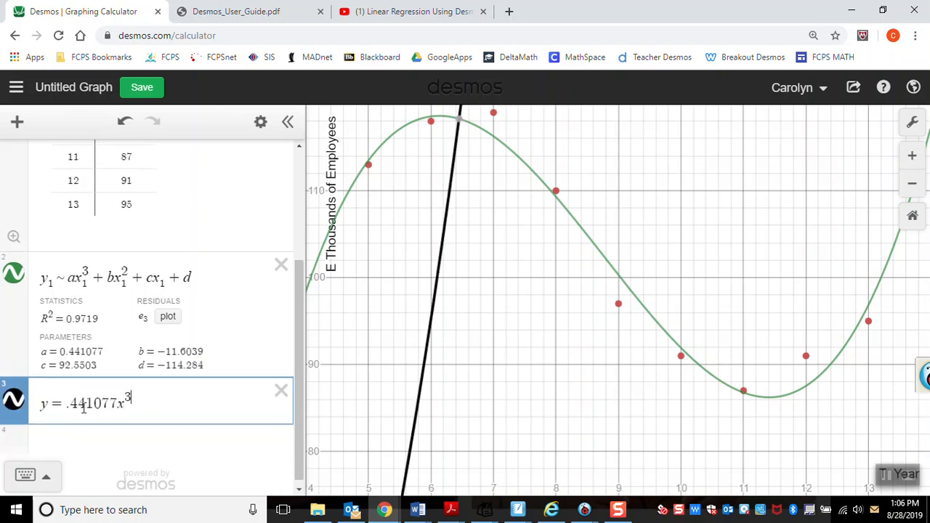
pyautogui.press('Right')
# Step: Add the quadratic term − 11.6039x^2 to the explicit cubic equation
pyautogui.write('+')
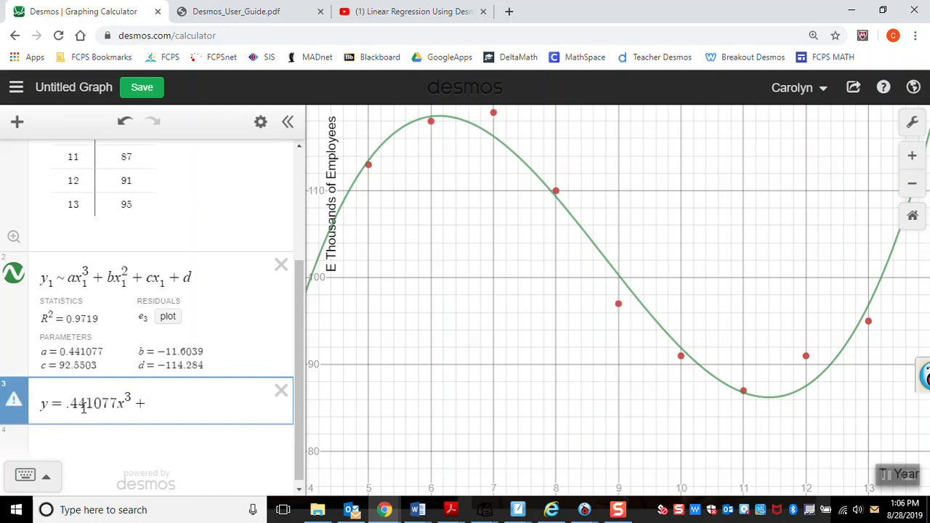
pyautogui.press('BackSpace')
pyautogui.write('- 11')
pyautogui.write('.6')
pyautogui.write('0')
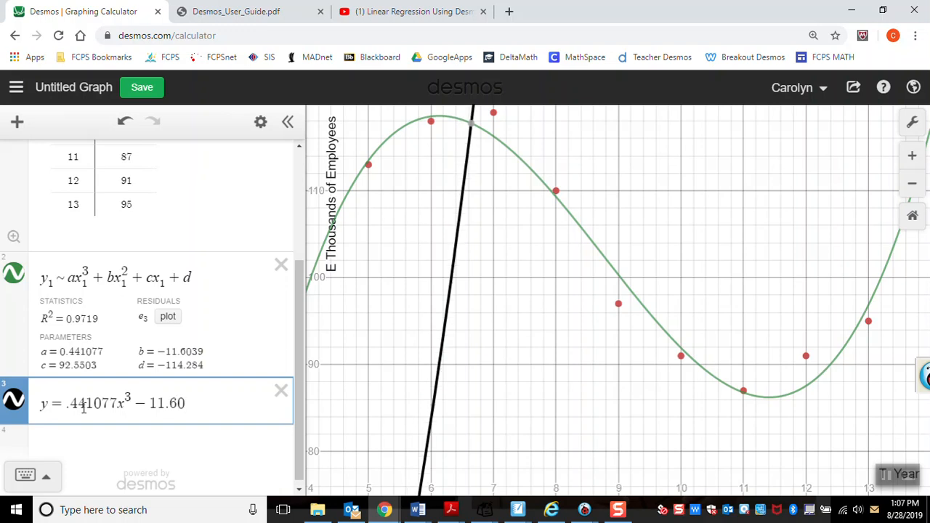
pyautogui.write('39x^2 +')
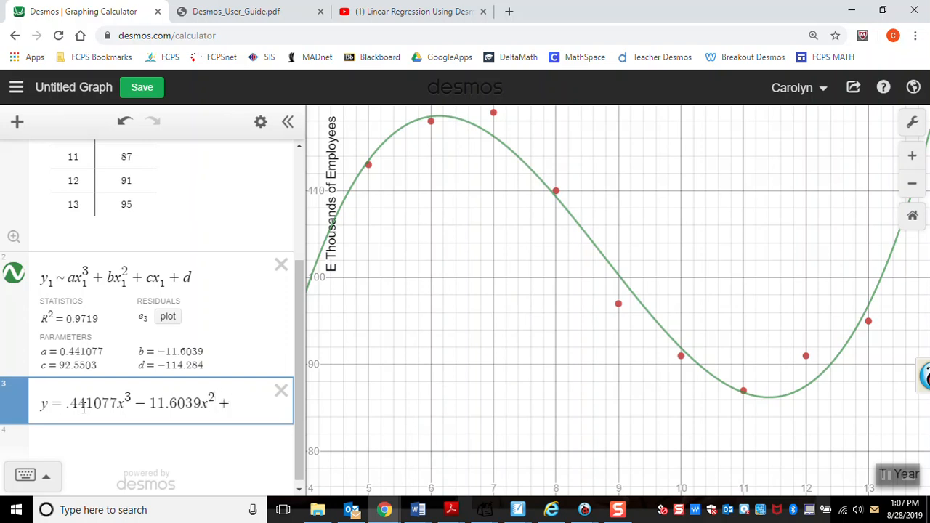
# Step: Complete the explicit cubic equation with the linear and constant terms + 92.5503x − 114.284
pyautogui.write('92.550')
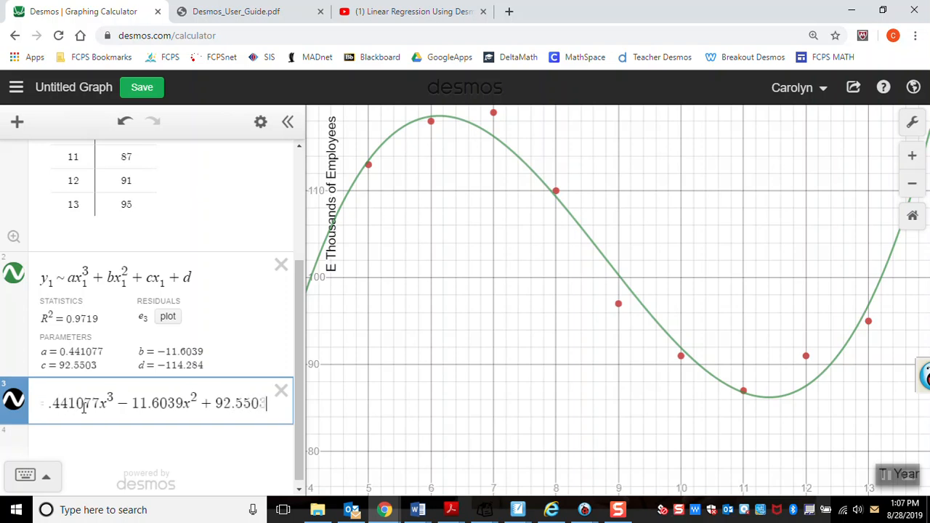
pyautogui.write('3')
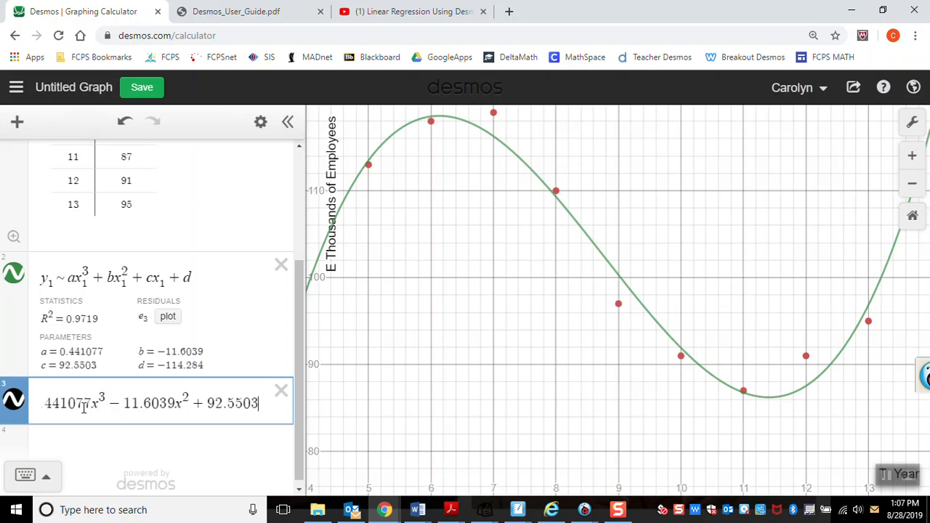
pyautogui.write('x+')
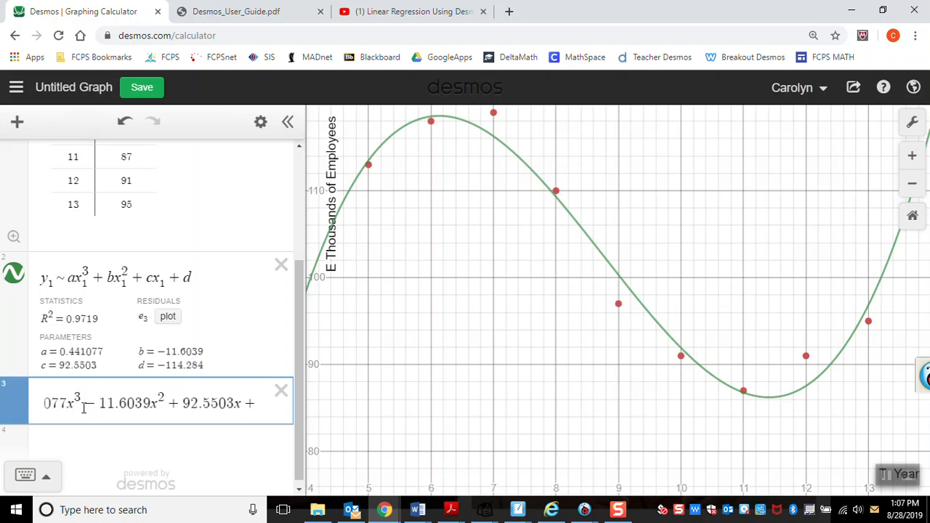
pyautogui.press('BackSpace')
pyautogui.write('-114')
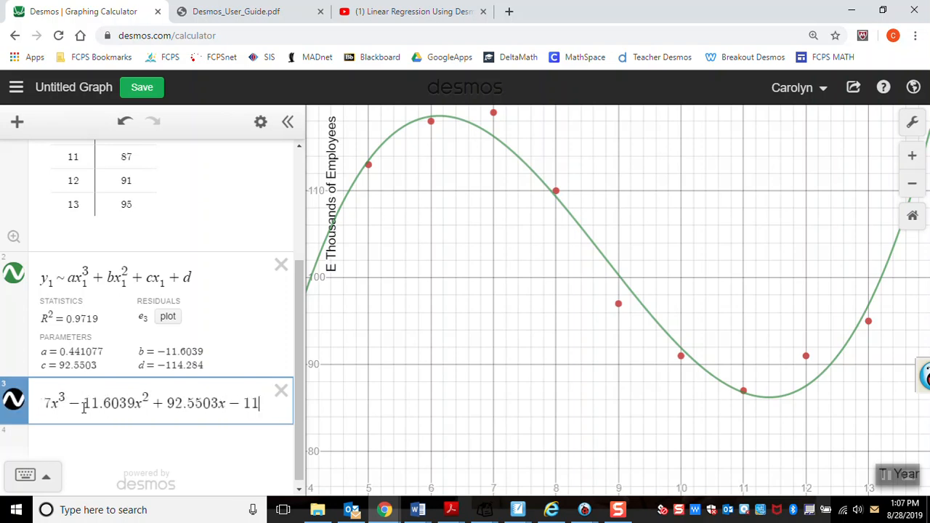
pyautogui.write('.284')
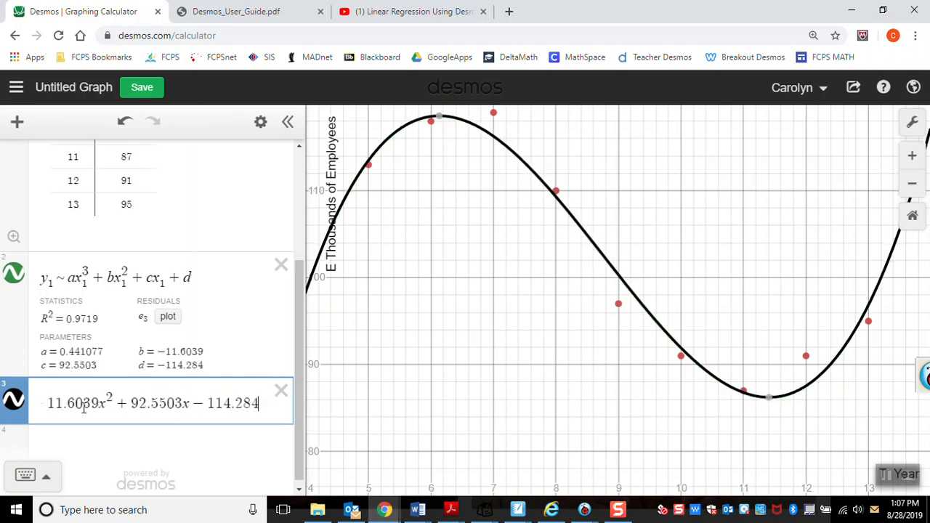
pyautogui.press('Return')
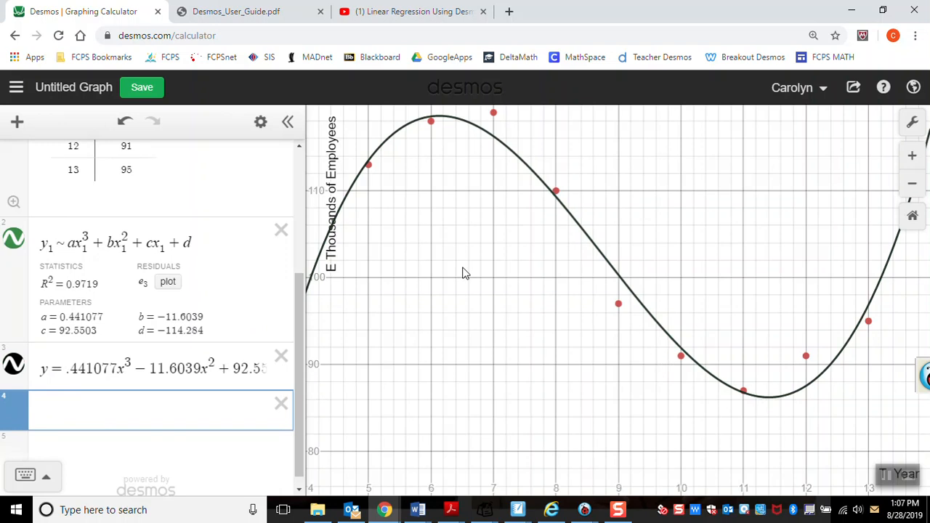
# Step: Change the line style of the explicit cubic equation's curve to dotted
pyautogui.click(13, 367)
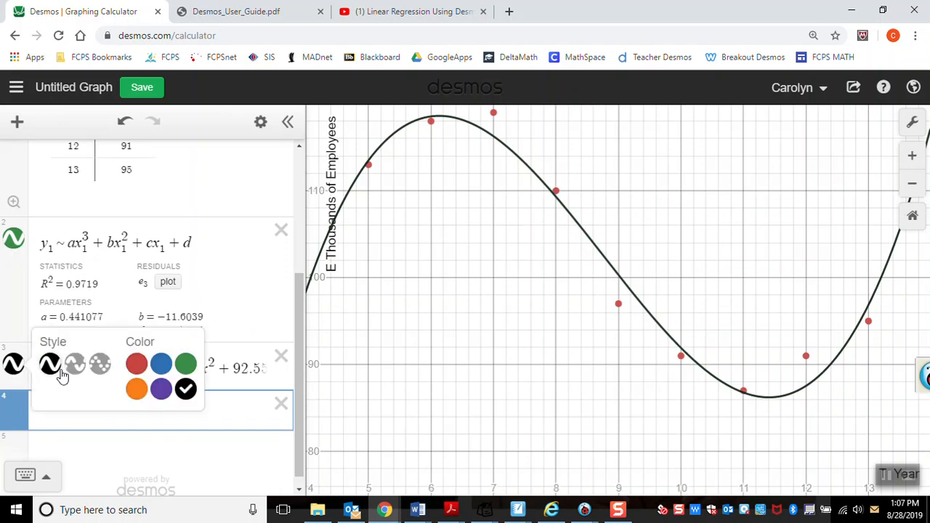
pyautogui.click(100, 365)
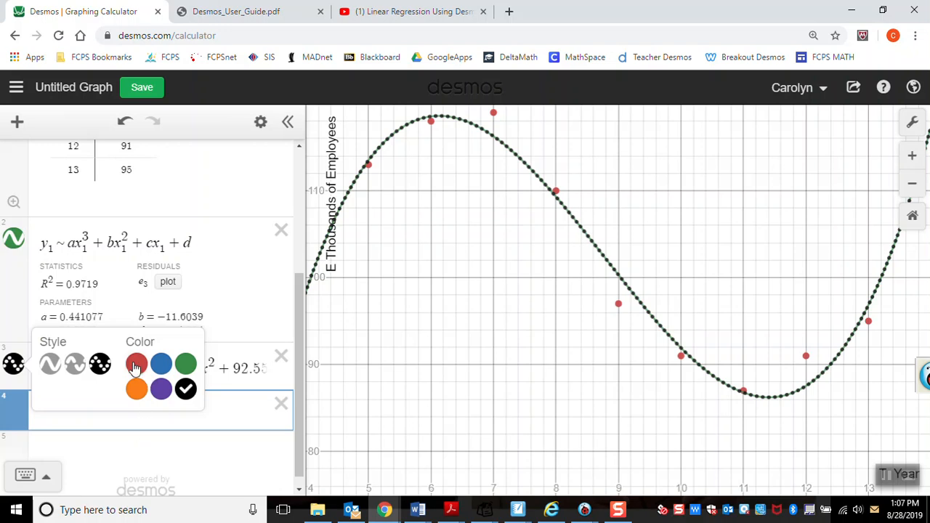
pyautogui.click(218, 439)
pyautogui.click(86, 374)
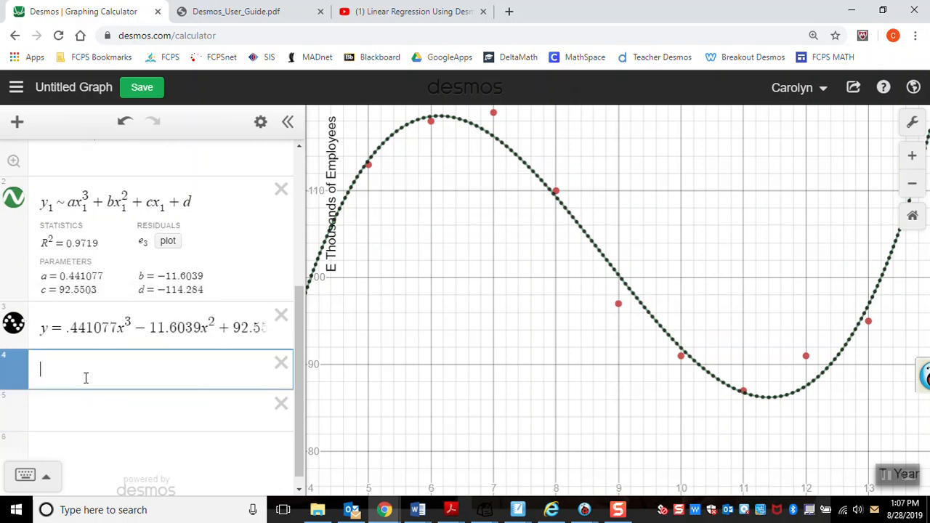
# Step: Convert the explicit cubic equation into a table of values
pyautogui.click(213, 327)
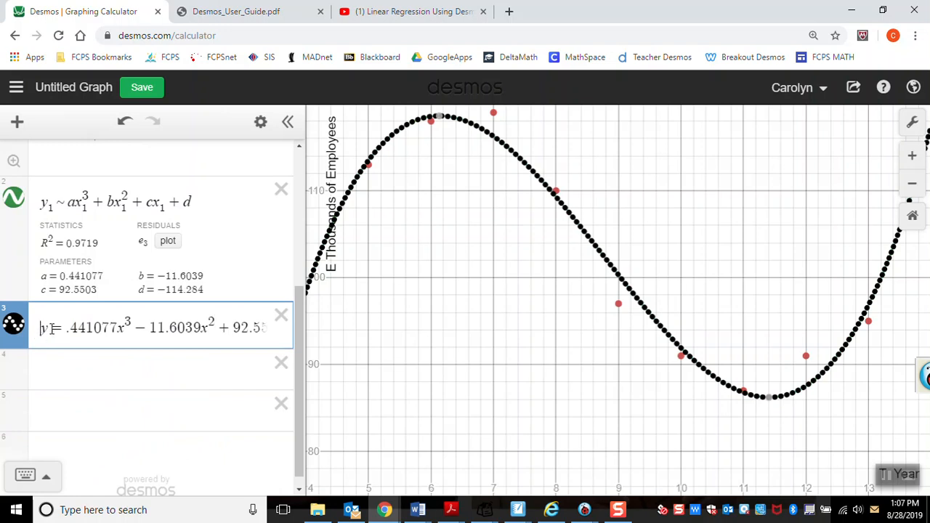
pyautogui.click(262, 121)
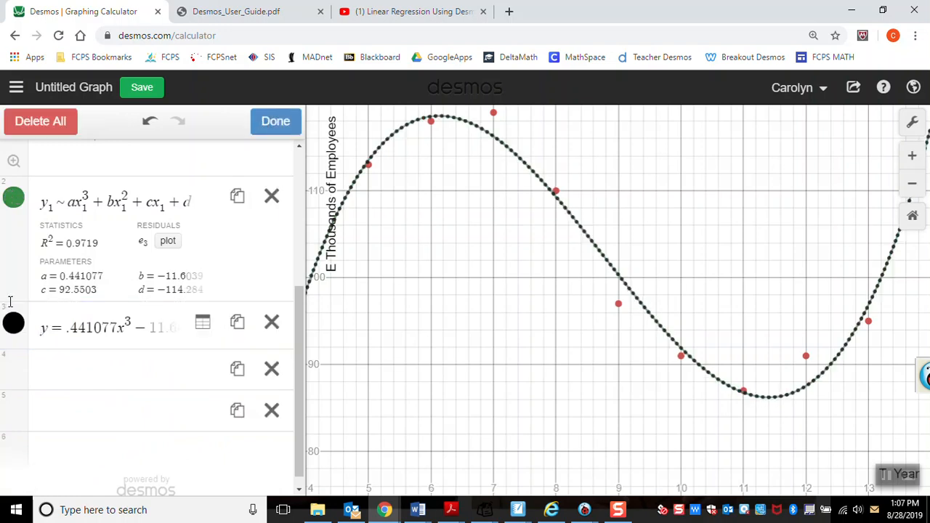
pyautogui.click(204, 324)
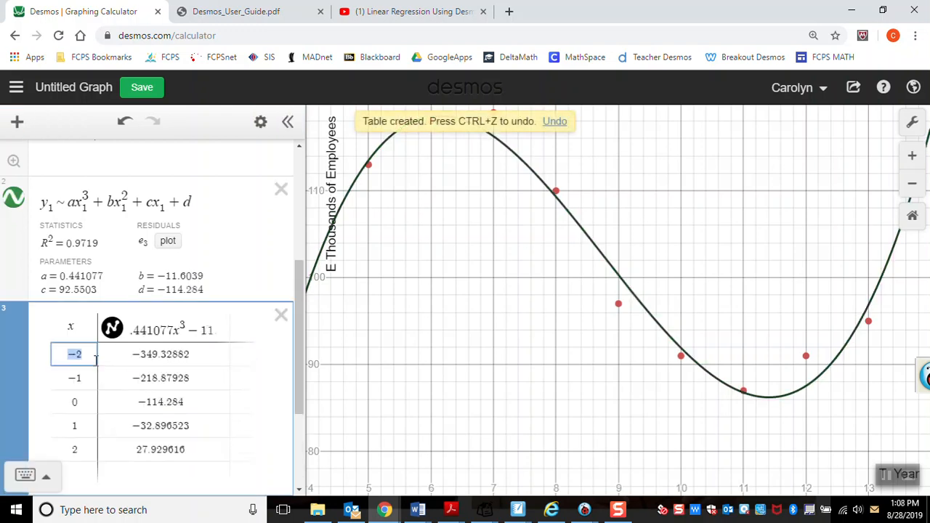
# Step: Enter the x values 5, 6, 7, 8, 9 and 10 in the cubic equation's table, replacing the default ones
pyautogui.moveTo(300, 349); pyautogui.dragTo(302, 256)
pyautogui.scroll(-3, 254, 361)
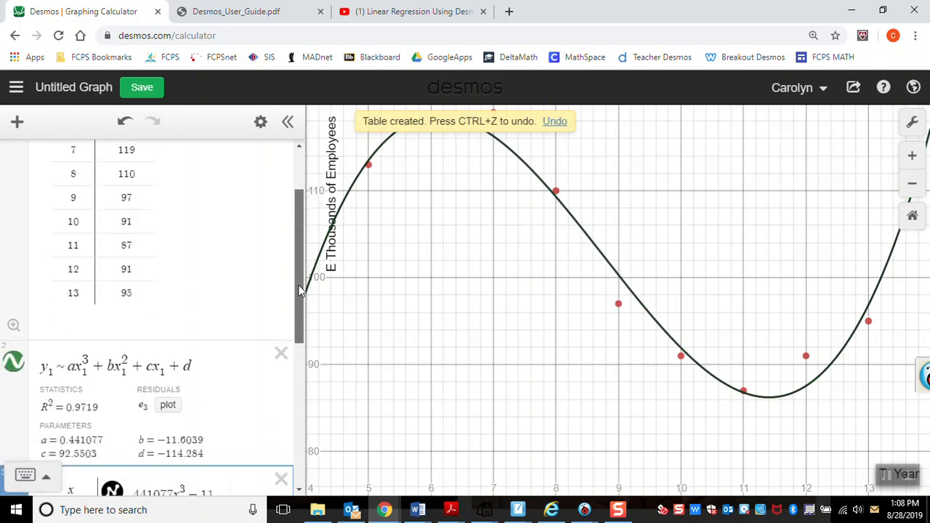
pyautogui.write('5')
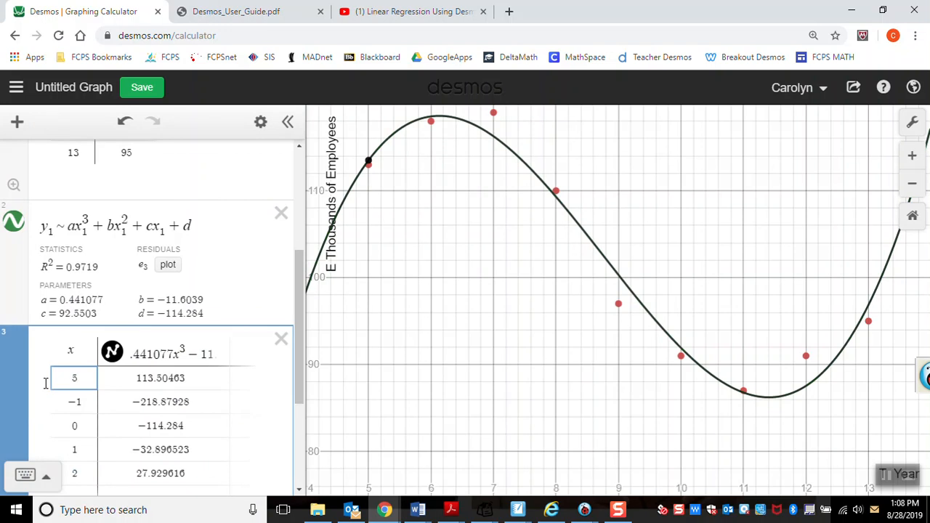
pyautogui.press('Return')
pyautogui.write('6')
pyautogui.press('Return')
pyautogui.write('7')
pyautogui.press('Return')
pyautogui.write('8')
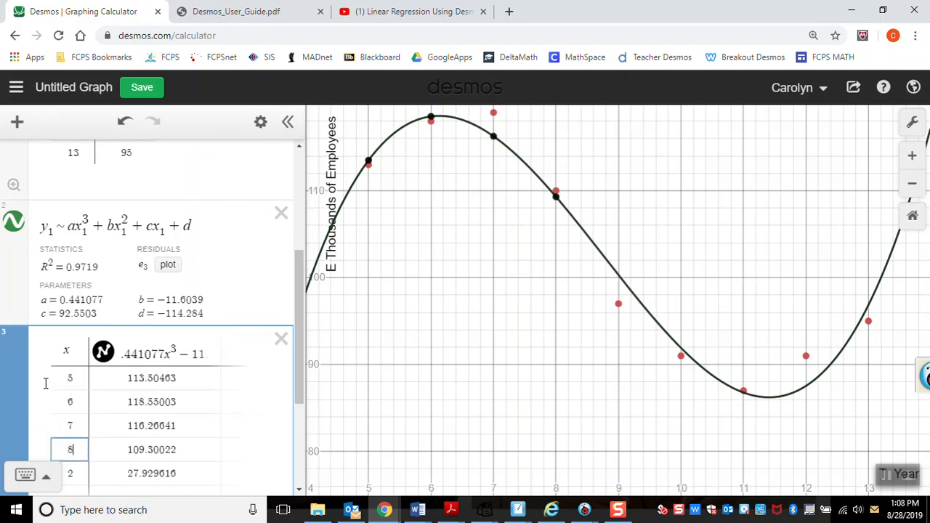
pyautogui.press('Return')
pyautogui.write('9')
pyautogui.press('Return')
pyautogui.write('10')
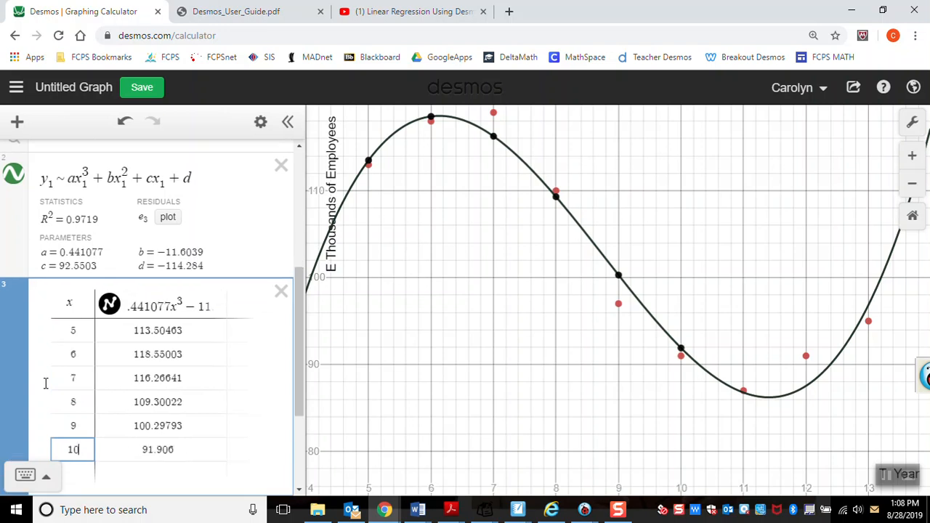
# Step: Extend the cubic equation's table with the x values 11, 12, 13 and 14
pyautogui.press('Return')
pyautogui.write('11')
pyautogui.press('Return')
pyautogui.write('12')
pyautogui.press('Return')
pyautogui.write('12')
pyautogui.press('BackSpace')
pyautogui.write('3')
pyautogui.press('Return')
pyautogui.write('14')
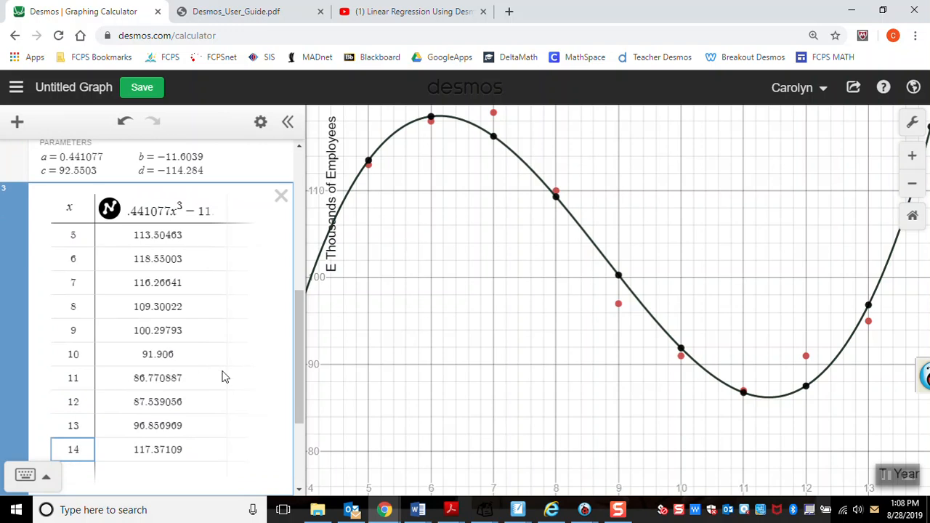
# Step: Review the regression and its table, and save the changes to the untitled graph
pyautogui.moveTo(299, 403); pyautogui.dragTo(291, 381)
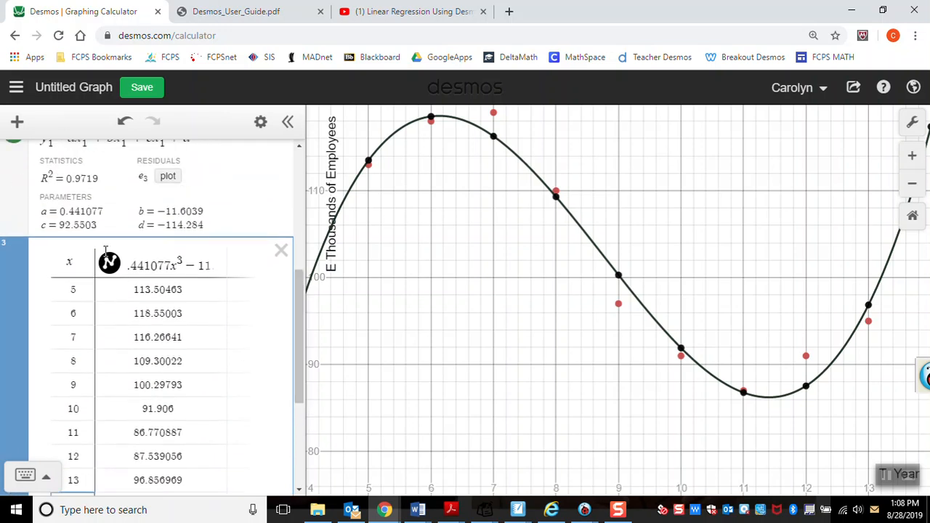
pyautogui.moveTo(297, 319); pyautogui.dragTo(297, 268)
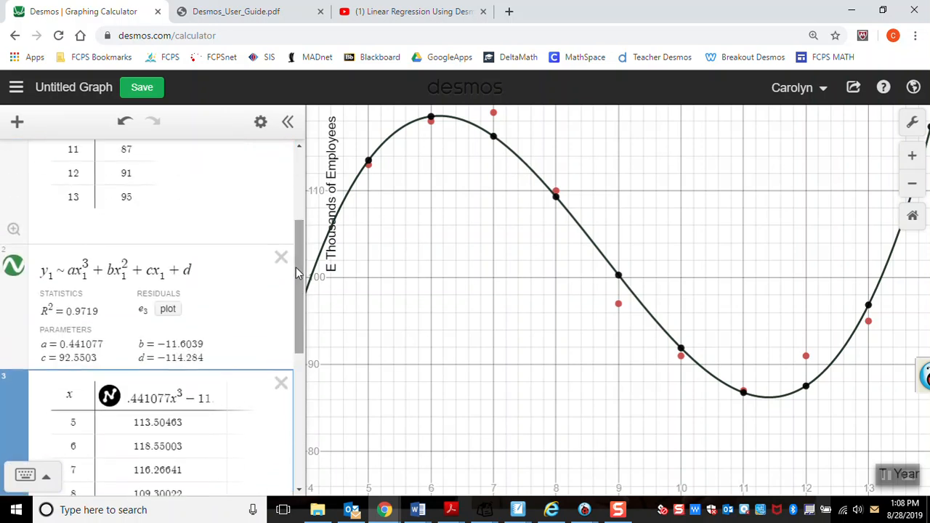
pyautogui.click(138, 88)
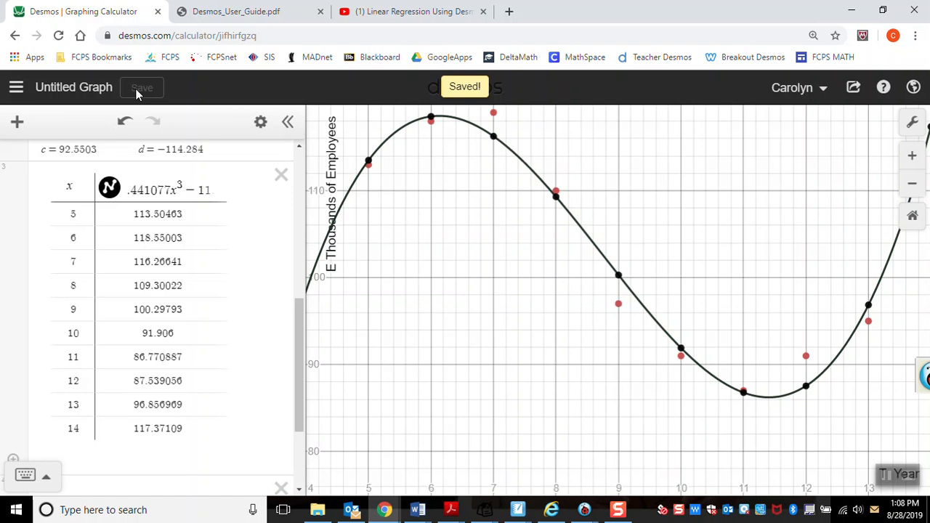
# Step: Save a duplicate of the graph titled "WS #3 Scatter Plots in Desmos" followed by the teacher's name in parentheses
pyautogui.click(87, 97)
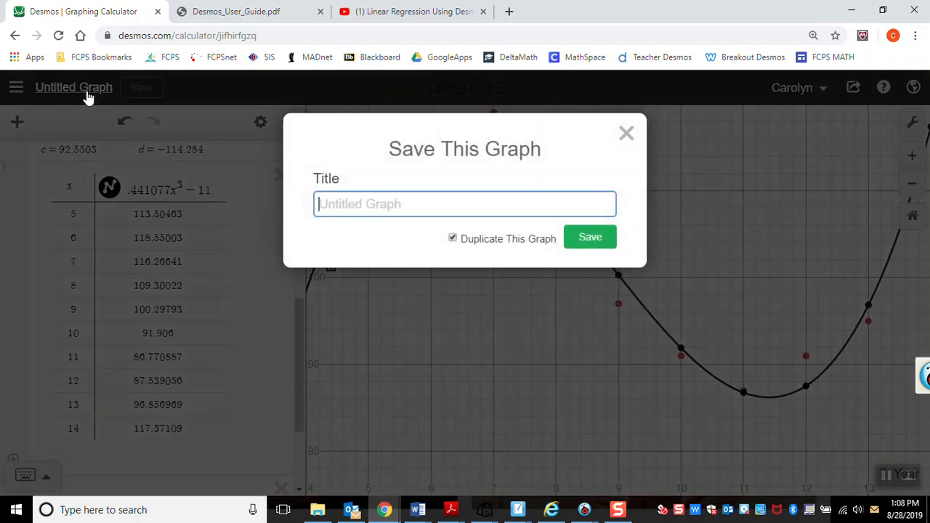
pyautogui.write('WS #')
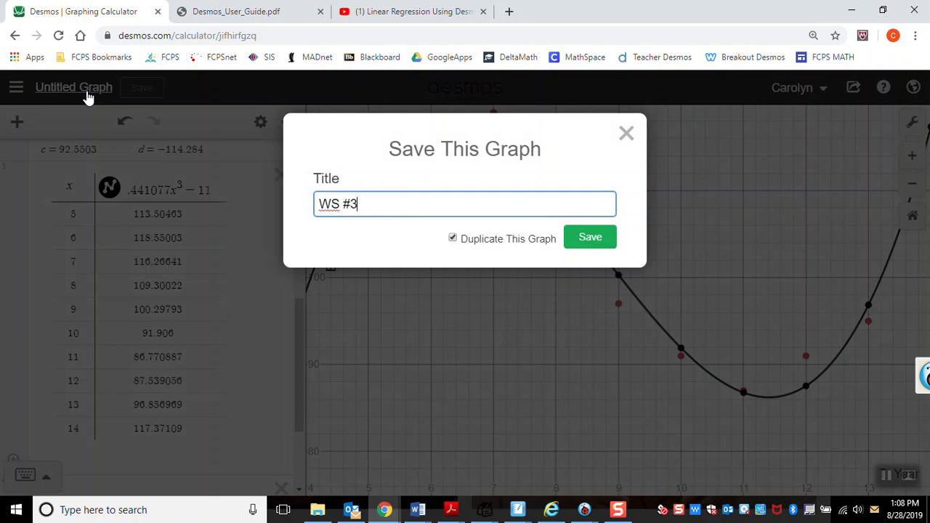
pyautogui.write('3 Scatter Plots in Desmos')
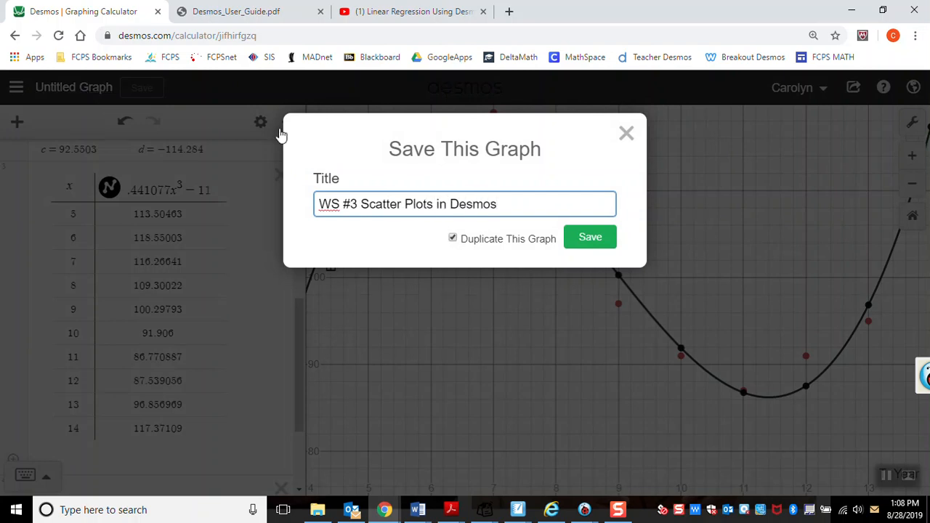
pyautogui.write('  ( Mrs. Tabrizi)')
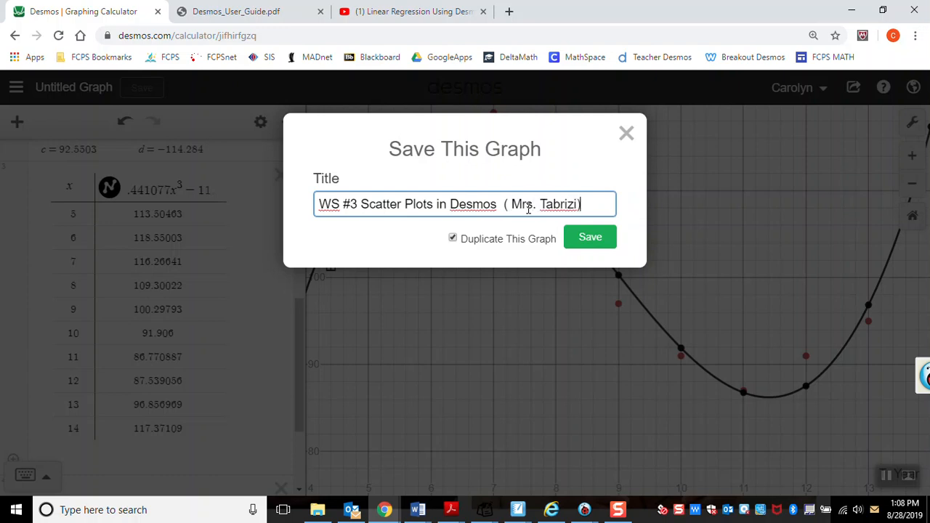
pyautogui.click(590, 238)
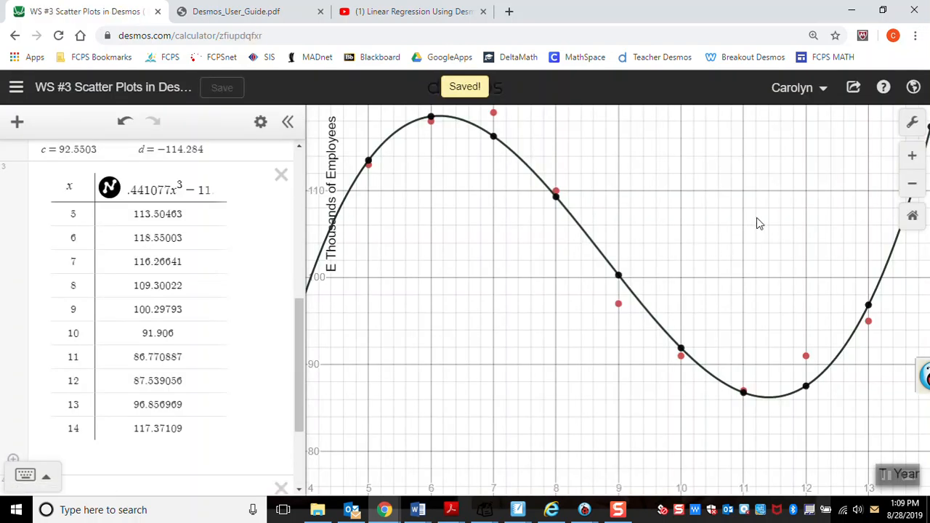
# Step: Copy the graph's share link and open Google Classroom by way of Google Drive in a new browser tab
pyautogui.click(855, 88)
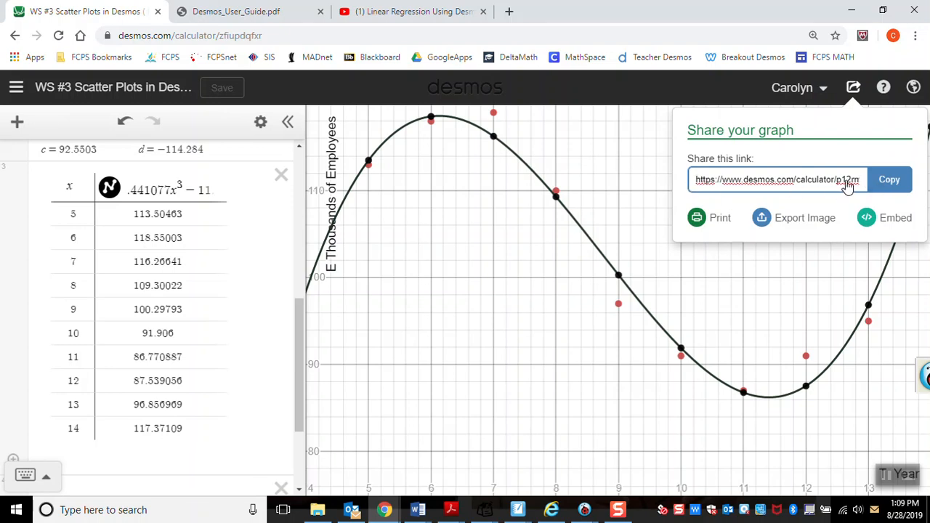
pyautogui.click(888, 181)
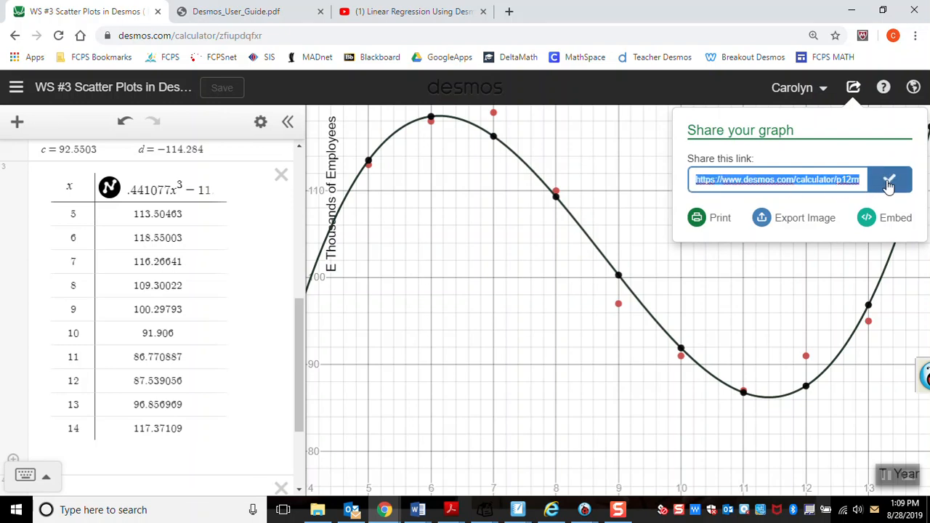
pyautogui.click(509, 12)
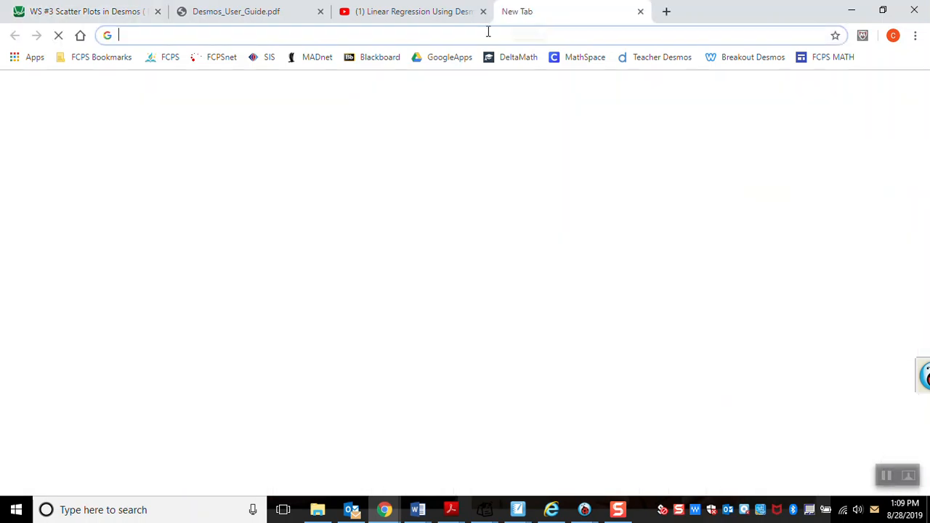
pyautogui.click(444, 63)
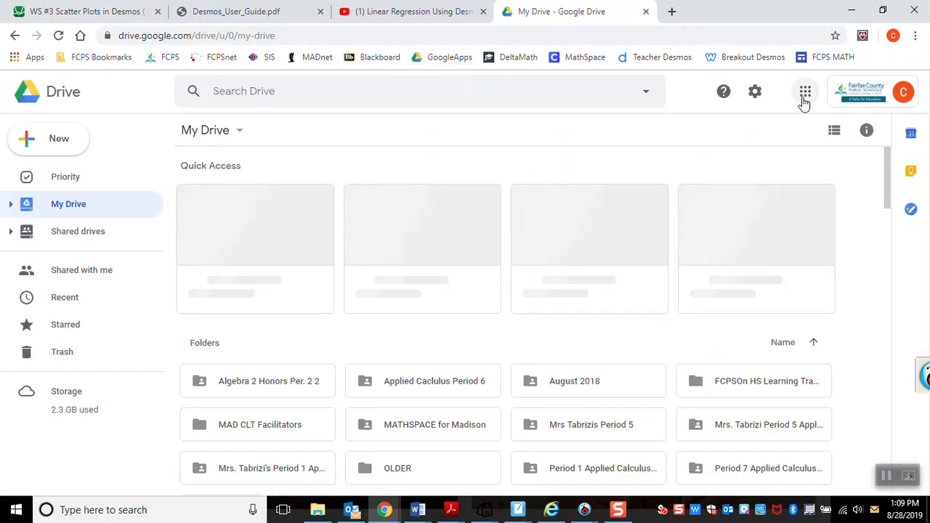
pyautogui.click(806, 96)
pyautogui.click(760, 240)
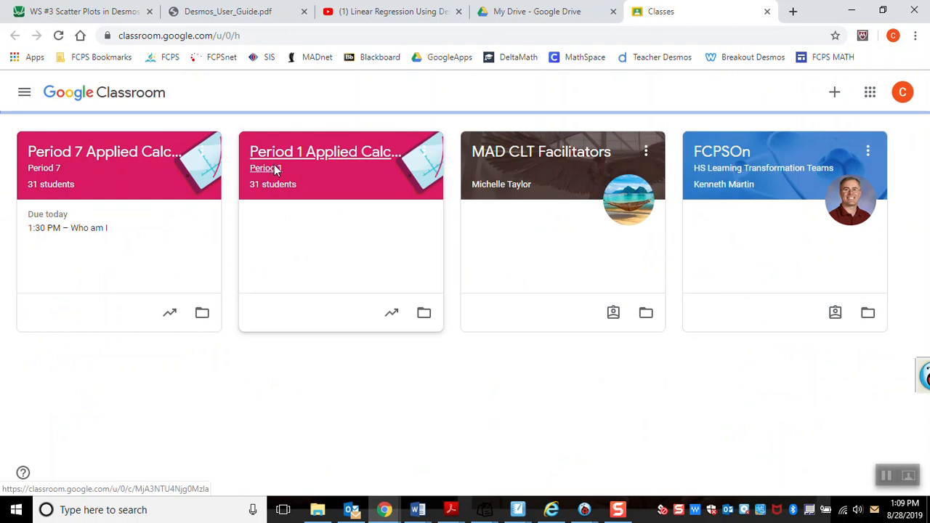
# Step: Open the Period 1 Applied Calculus classwork and view the details of the WS #2 Scatter Plots in Excel assignment
pyautogui.click(274, 168)
pyautogui.click(431, 100)
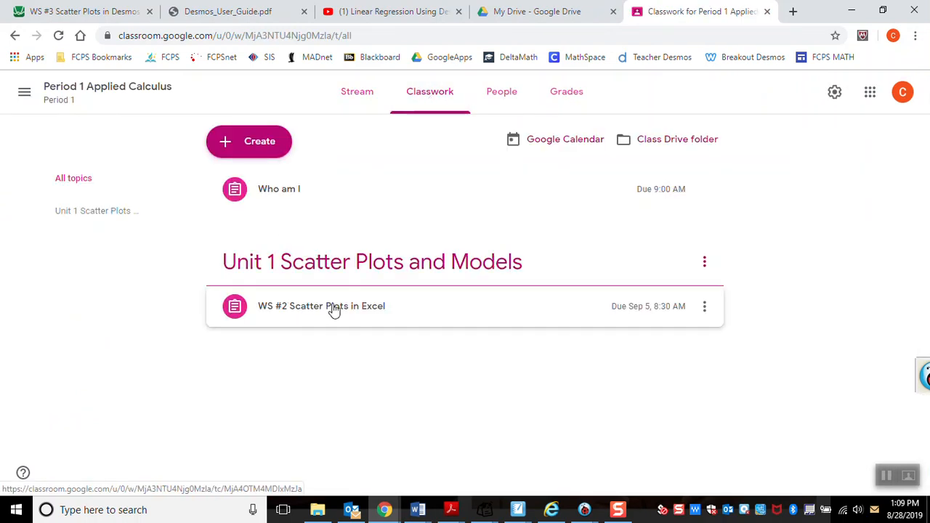
pyautogui.click(371, 312)
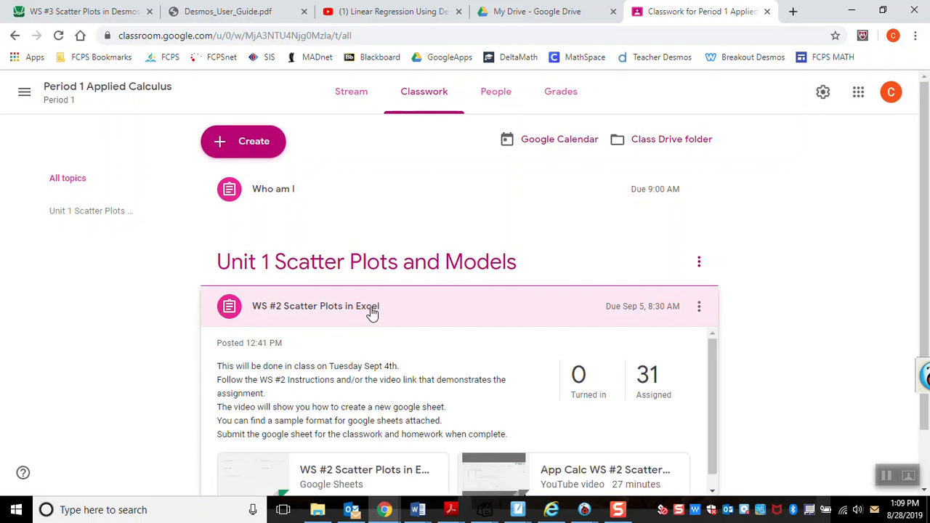
pyautogui.scroll(-1, 812, 294)
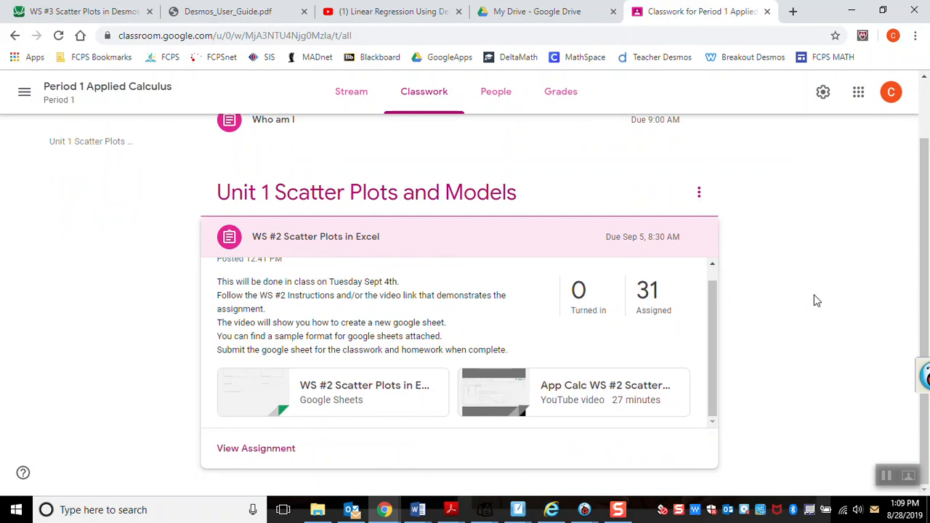
# Step: Return to the Desmos graph titled WS #3 Scatter Plots in Desmos
pyautogui.click(617, 513)
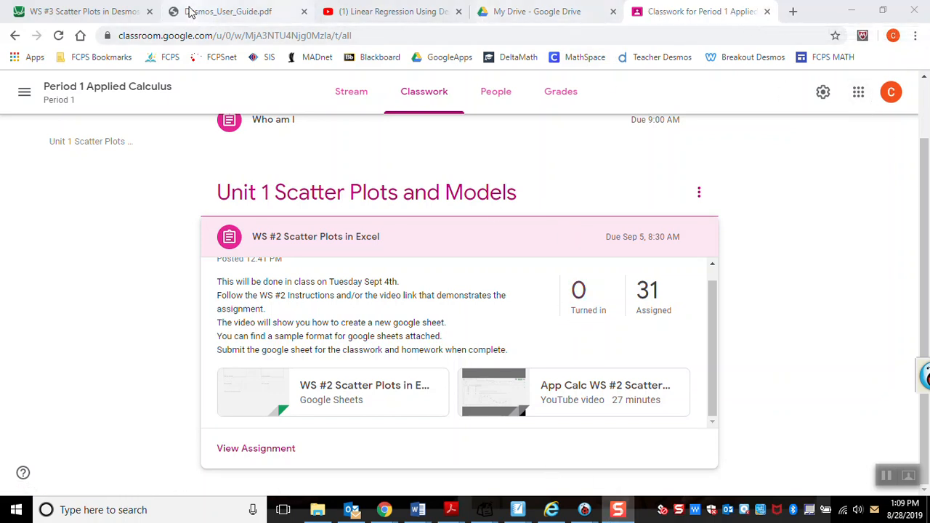
pyautogui.click(97, 11)
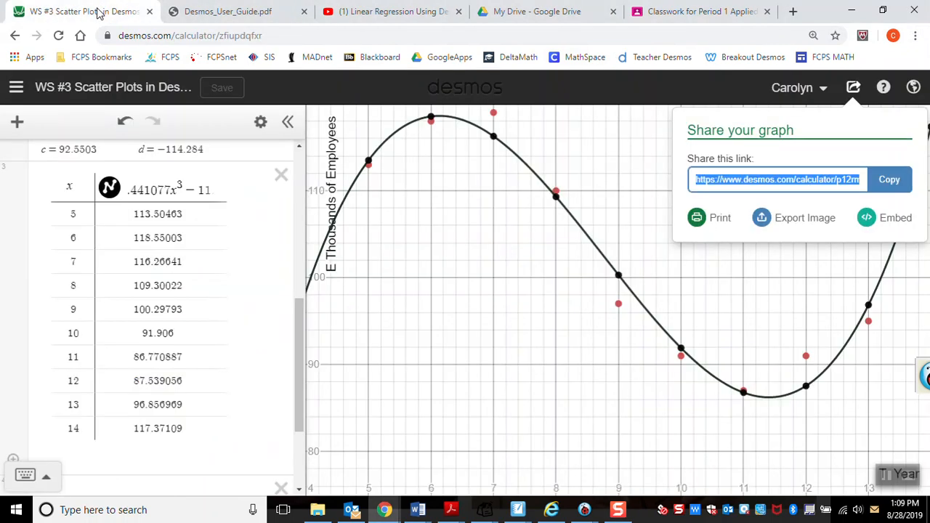
# Step: Extend the cubic model's table of values below 14 with rows for x = 15 and x = 20
pyautogui.click(85, 433)
pyautogui.press('Return')
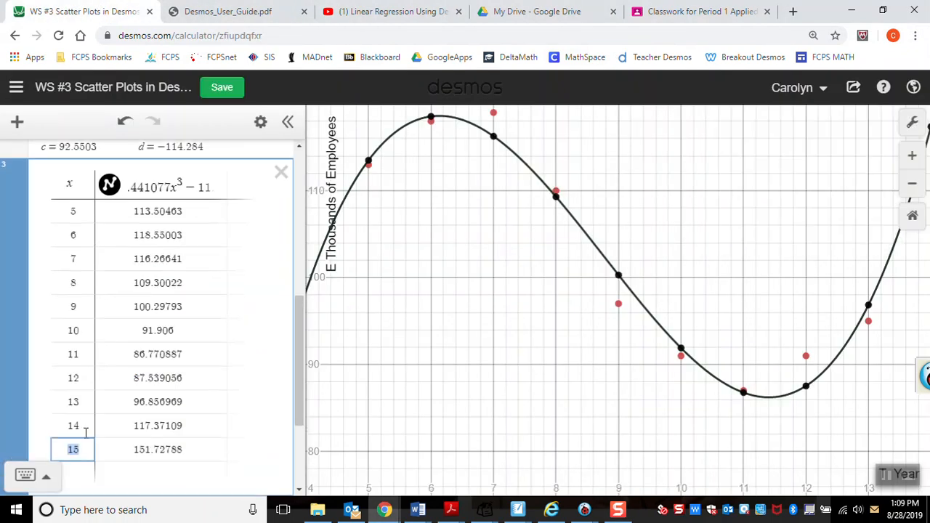
pyautogui.press('Return')
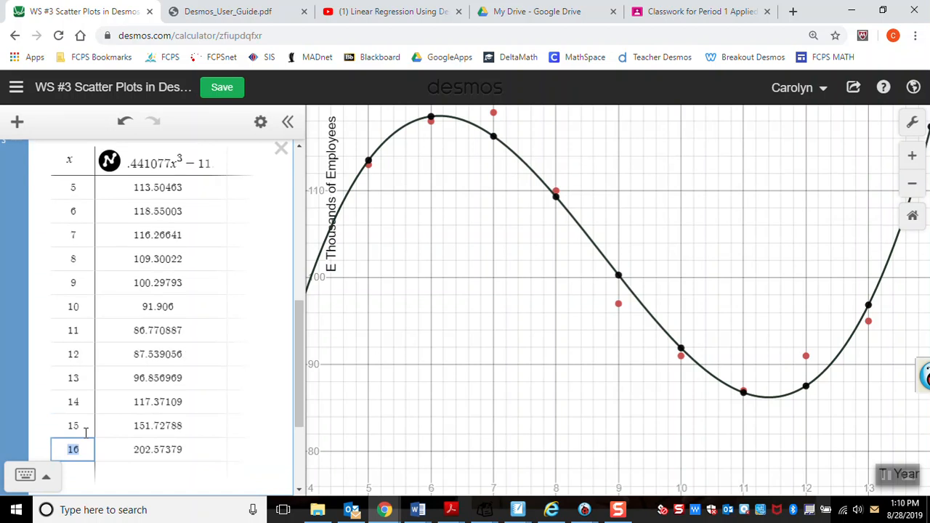
pyautogui.press('BackSpace')
pyautogui.write('20')
pyautogui.click(217, 457)
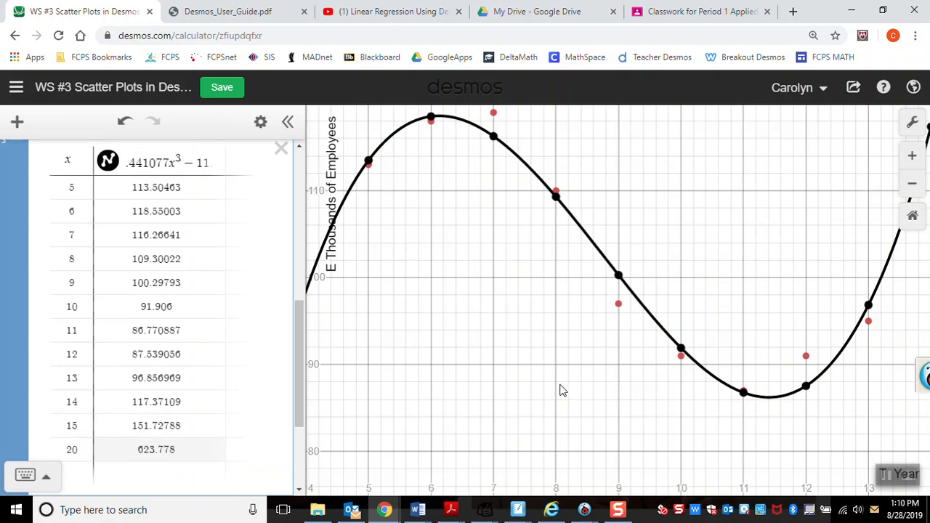
pyautogui.scroll(-5, 561, 390)
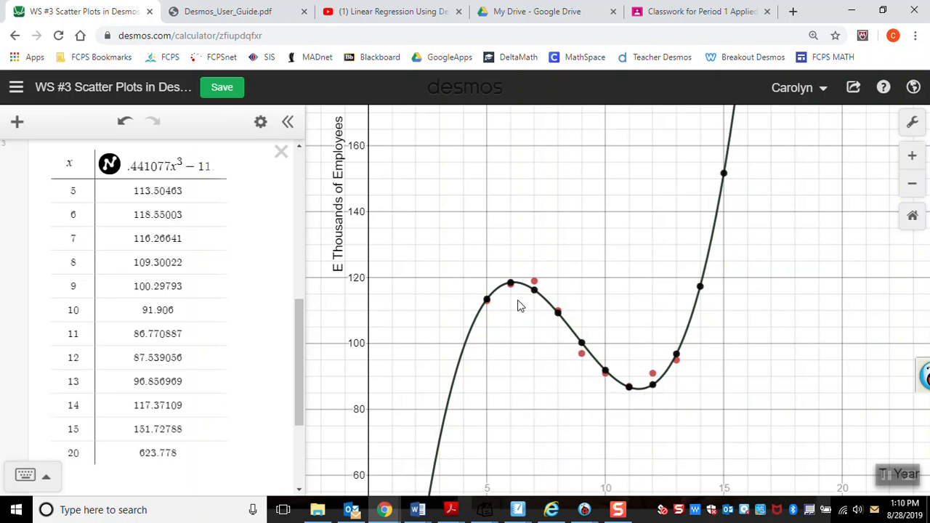
pyautogui.moveTo(299, 334); pyautogui.dragTo(297, 177)
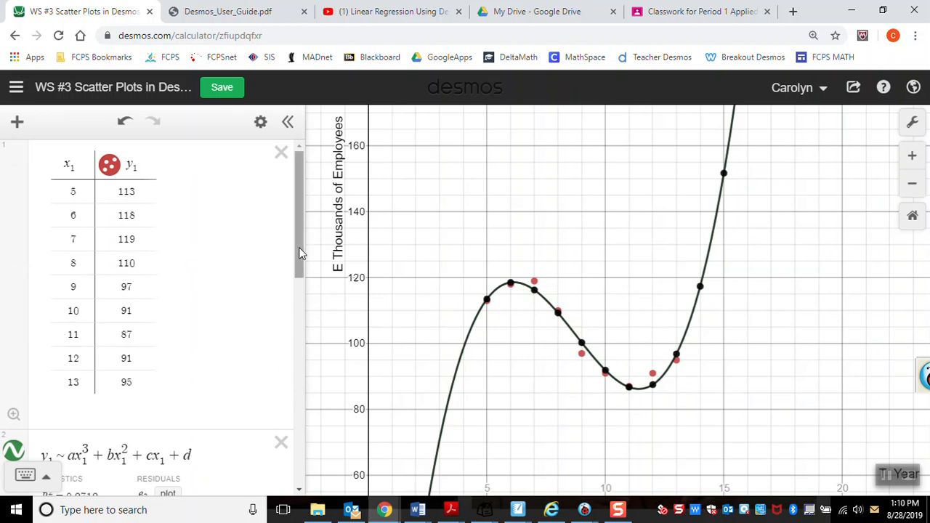
pyautogui.moveTo(302, 253); pyautogui.dragTo(305, 448)
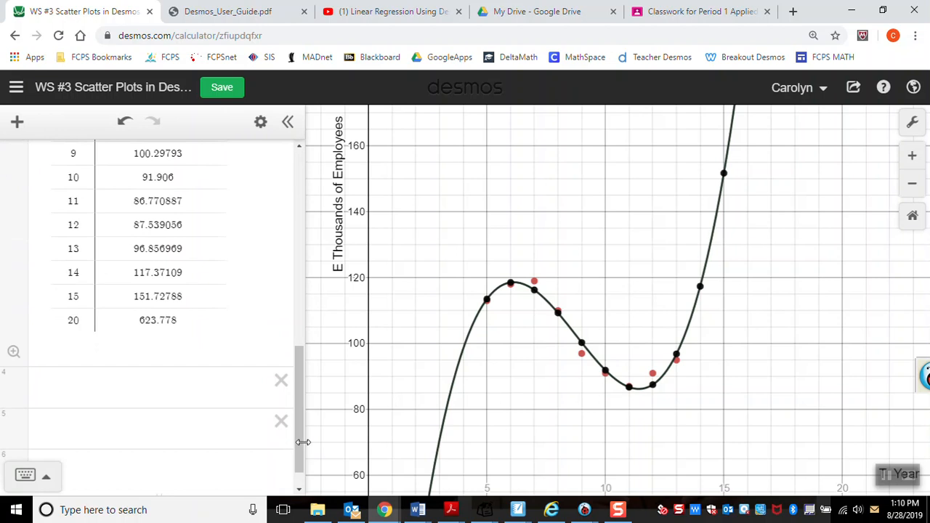
pyautogui.click(619, 510)
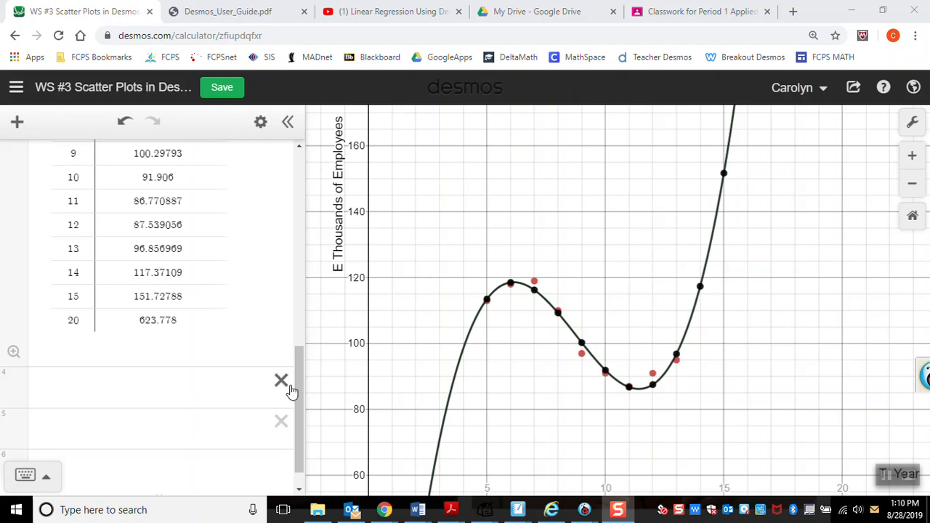
pyautogui.moveTo(301, 390); pyautogui.dragTo(306, 185)
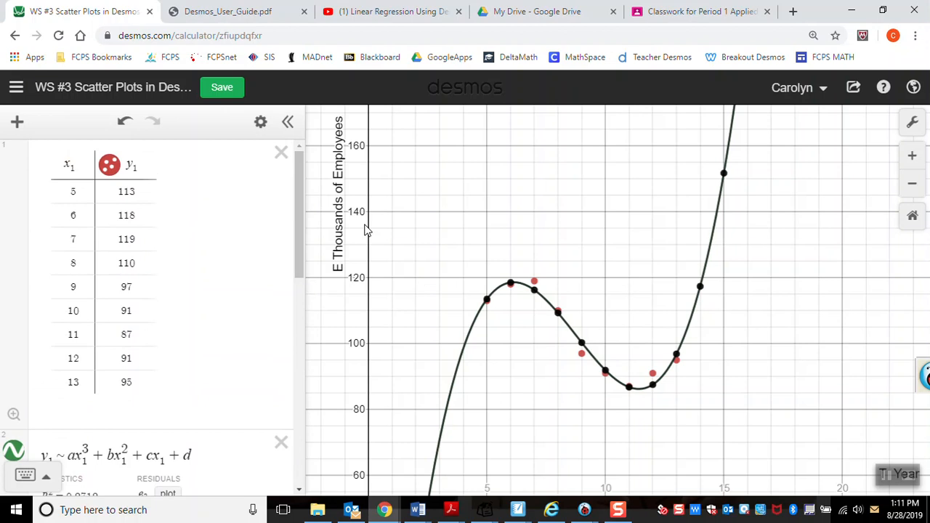
pyautogui.click(619, 511)
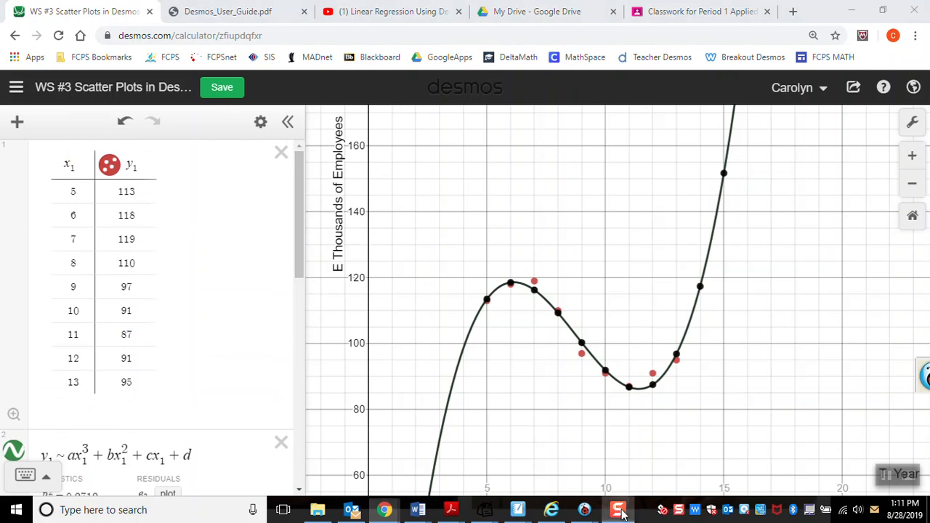